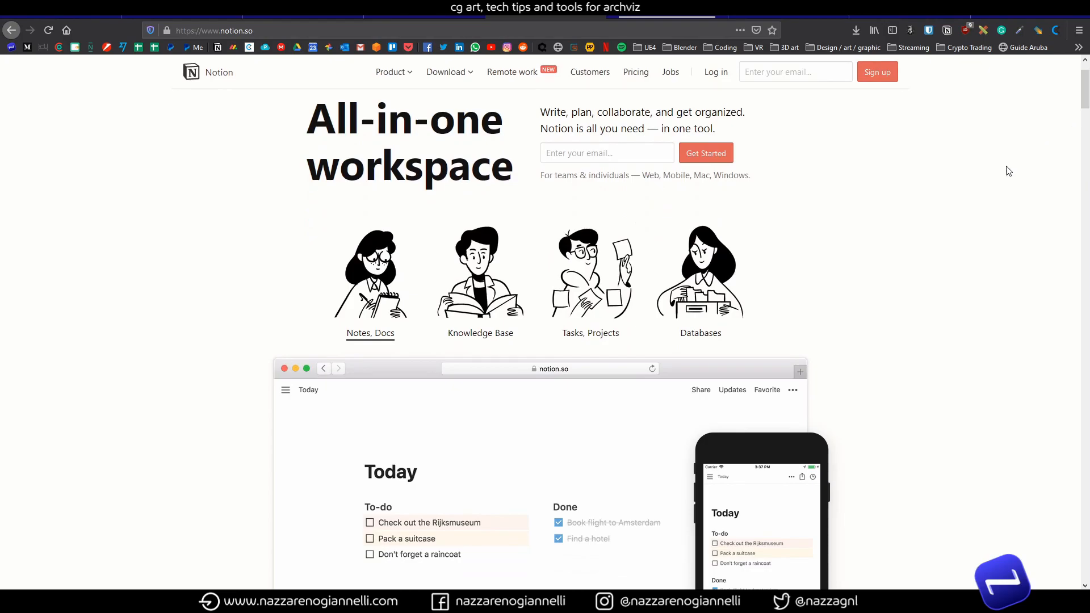
Step: Look through the Notion homepage, from the workspace overview and the four tool sections down to the integrations, app versions and user testimonials
{"action": "scroll", "coordinate": [975, 187], "scroll_direction": "down", "scroll_amount": 2}
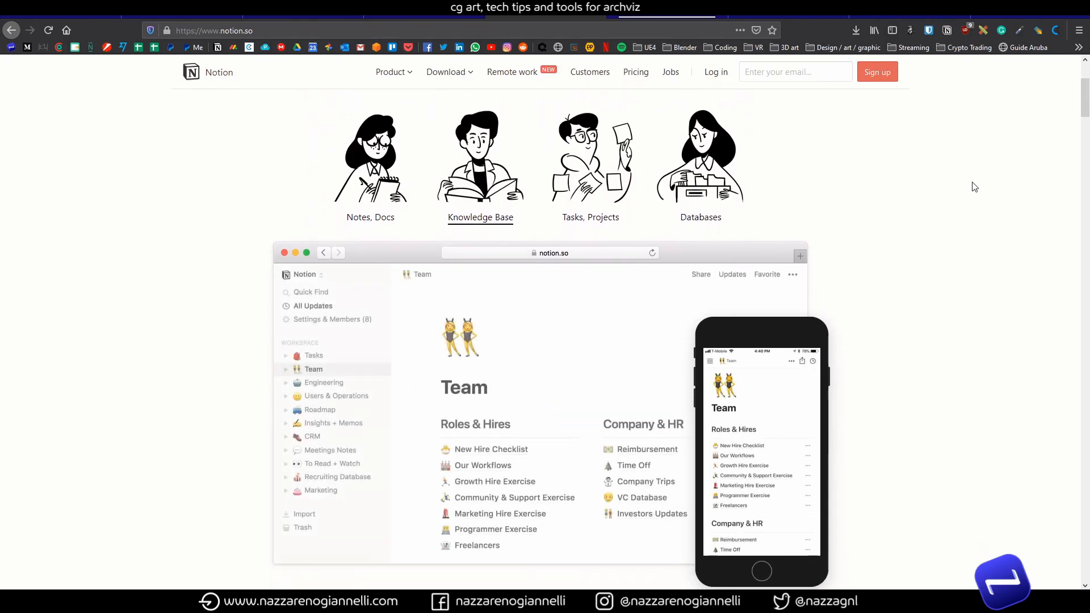
{"action": "scroll", "coordinate": [975, 187], "scroll_direction": "down", "scroll_amount": 2}
{"action": "scroll", "coordinate": [975, 187], "scroll_direction": "down", "scroll_amount": 2}
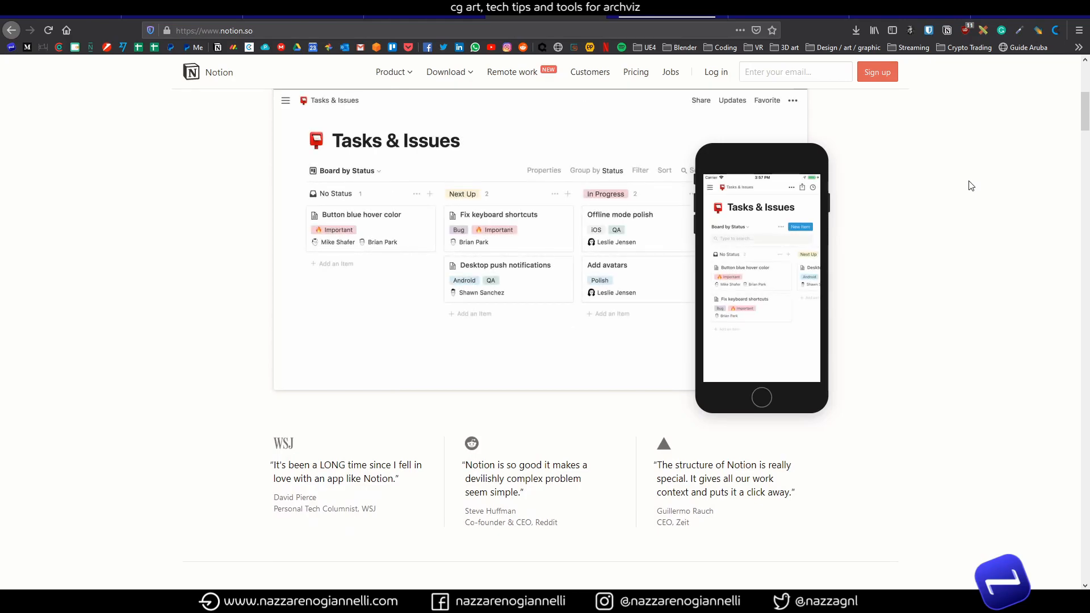
{"action": "scroll", "coordinate": [971, 186], "scroll_direction": "down", "scroll_amount": 3}
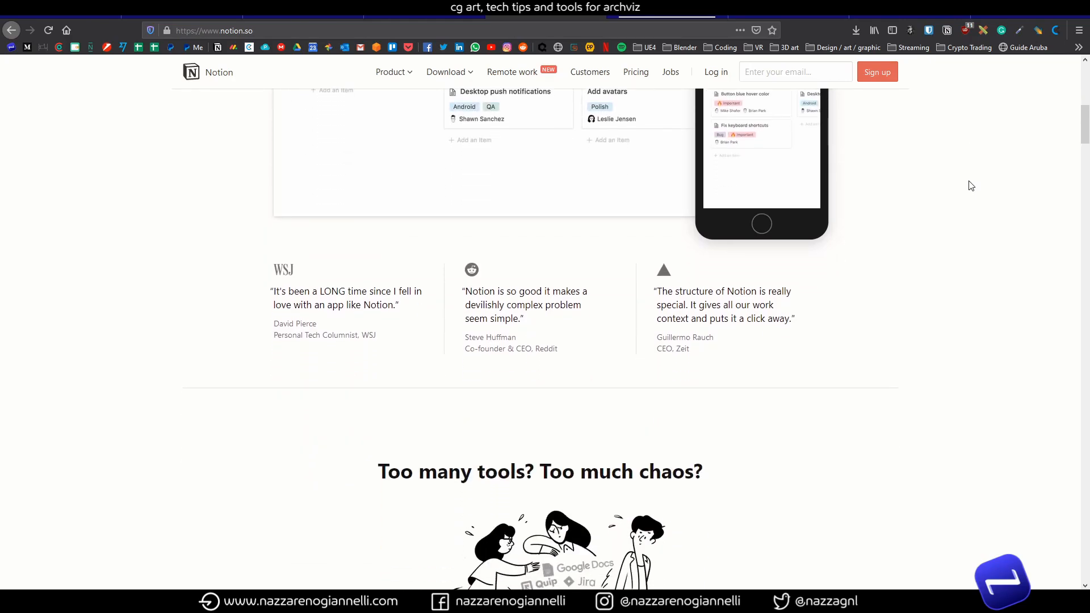
{"action": "scroll", "coordinate": [972, 185], "scroll_direction": "down", "scroll_amount": 4}
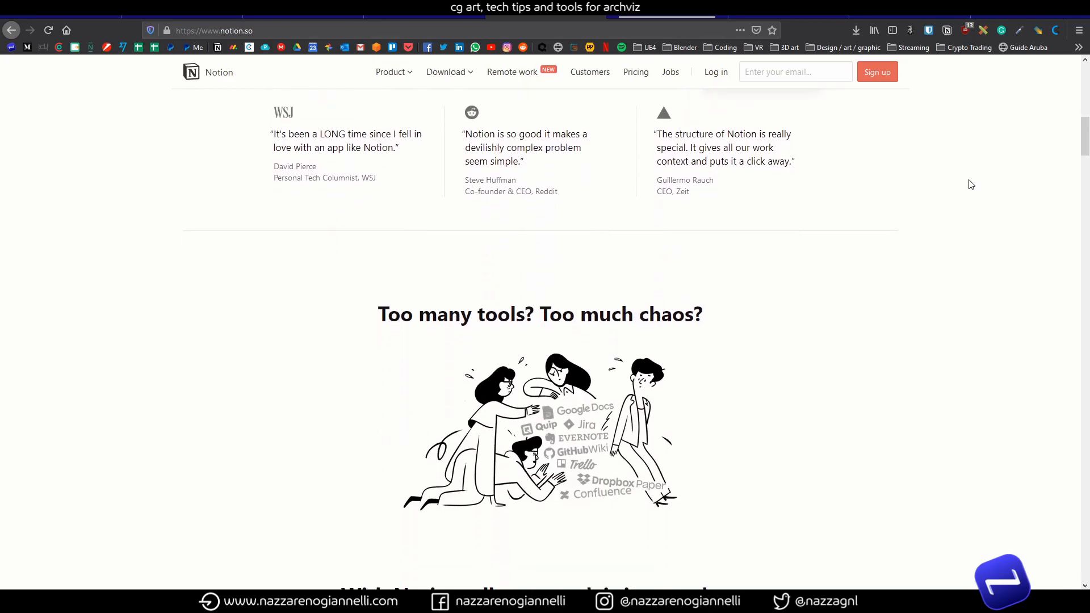
{"action": "scroll", "coordinate": [972, 184], "scroll_direction": "down", "scroll_amount": 2}
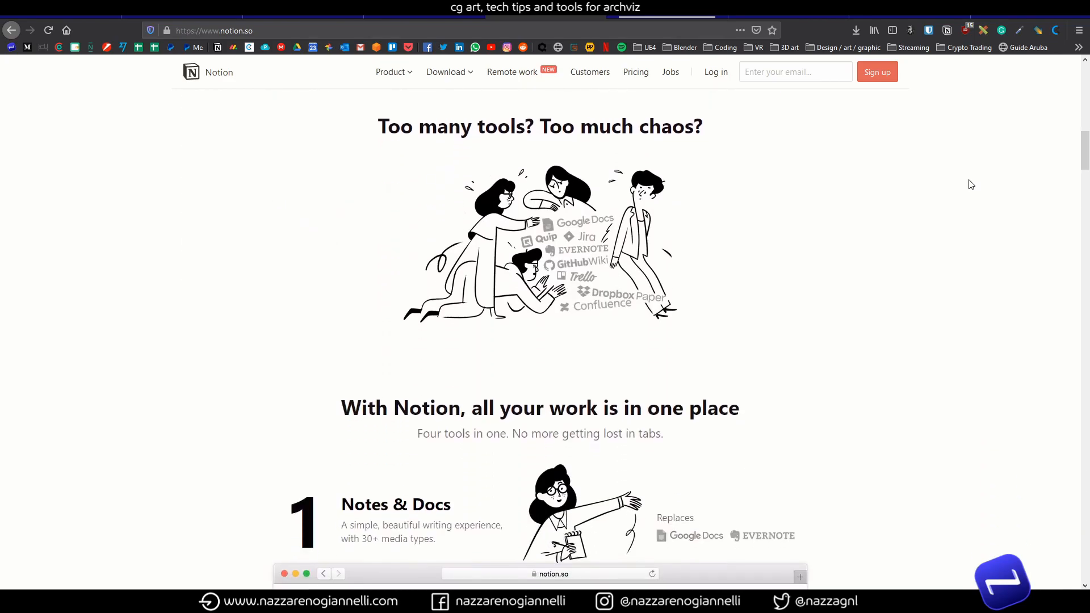
{"action": "scroll", "coordinate": [975, 190], "scroll_direction": "down", "scroll_amount": 3}
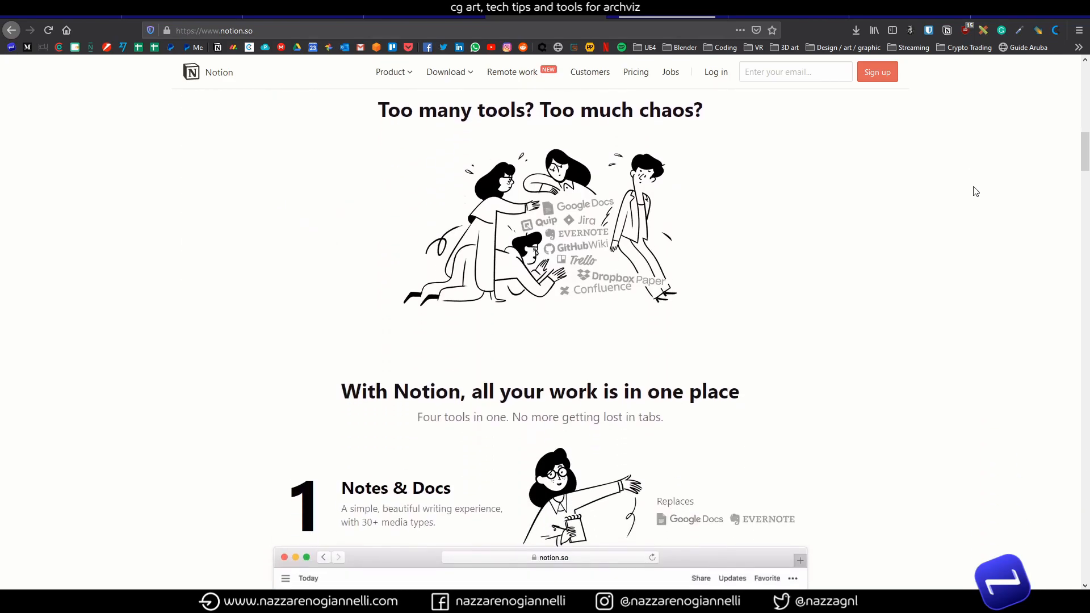
{"action": "scroll", "coordinate": [976, 192], "scroll_direction": "down", "scroll_amount": 1}
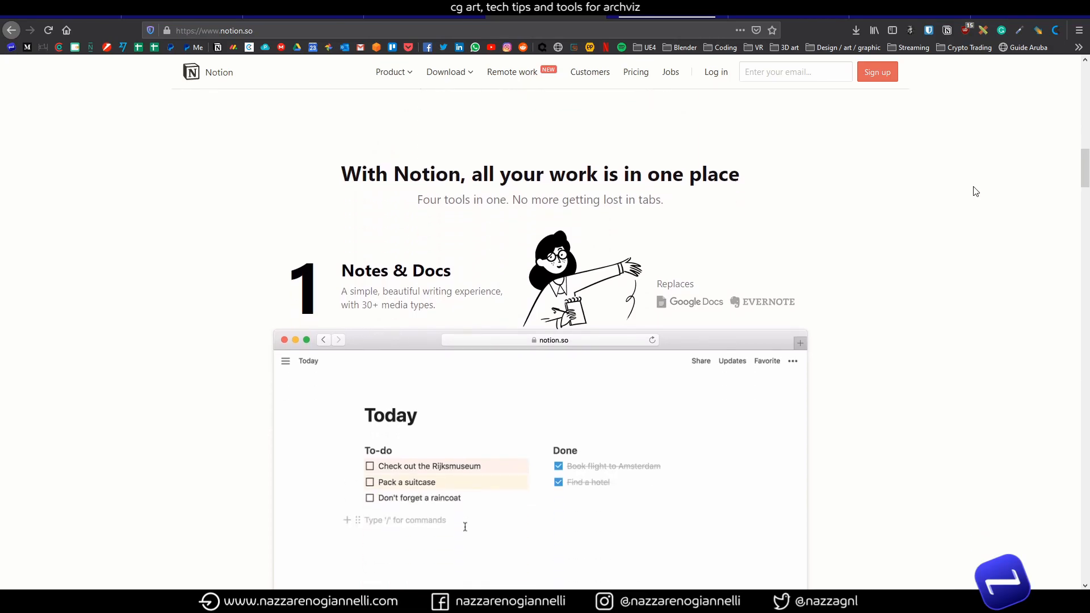
{"action": "scroll", "coordinate": [975, 192], "scroll_direction": "down", "scroll_amount": 2}
{"action": "scroll", "coordinate": [976, 192], "scroll_direction": "down", "scroll_amount": 3}
{"action": "scroll", "coordinate": [976, 191], "scroll_direction": "down", "scroll_amount": 4}
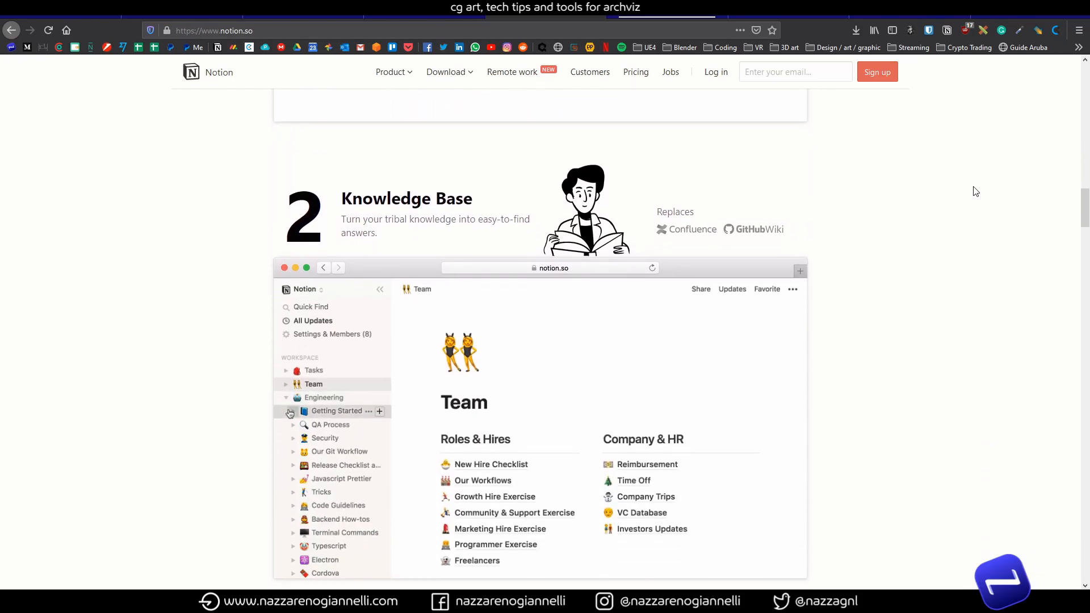
{"action": "scroll", "coordinate": [976, 191], "scroll_direction": "down", "scroll_amount": 4}
{"action": "scroll", "coordinate": [975, 191], "scroll_direction": "down", "scroll_amount": 5}
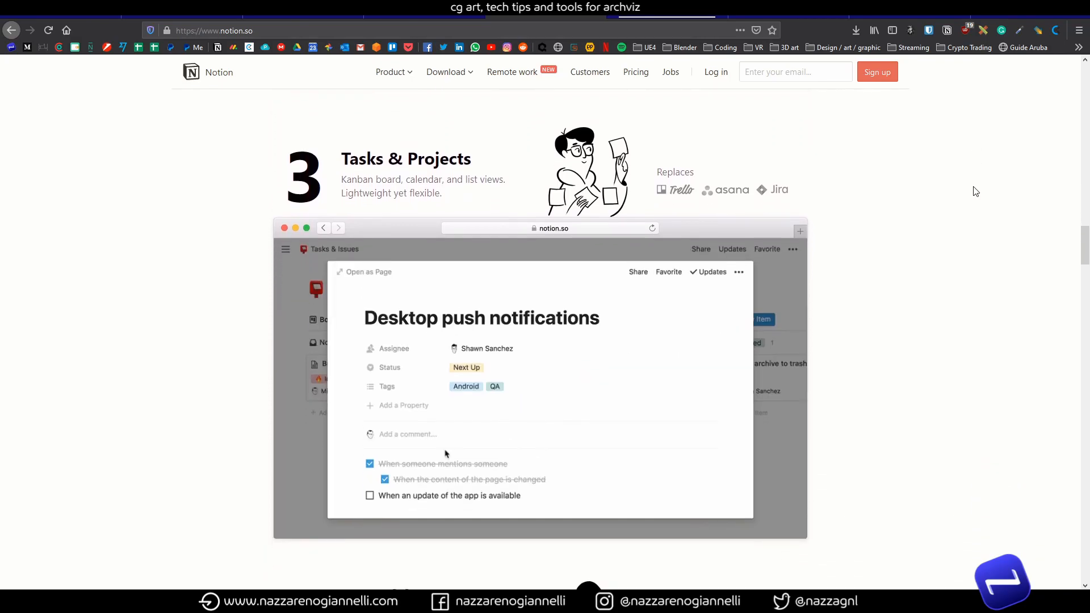
{"action": "scroll", "coordinate": [975, 191], "scroll_direction": "down", "scroll_amount": 4}
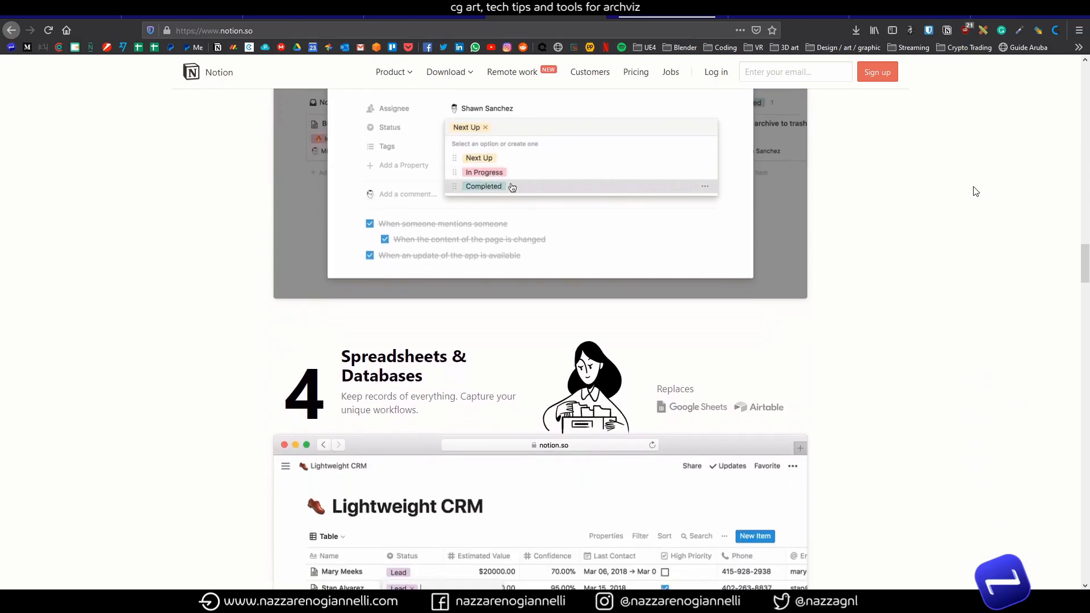
{"action": "scroll", "coordinate": [976, 192], "scroll_direction": "down", "scroll_amount": 3}
{"action": "scroll", "coordinate": [976, 191], "scroll_direction": "down", "scroll_amount": 2}
{"action": "scroll", "coordinate": [975, 191], "scroll_direction": "down", "scroll_amount": 3}
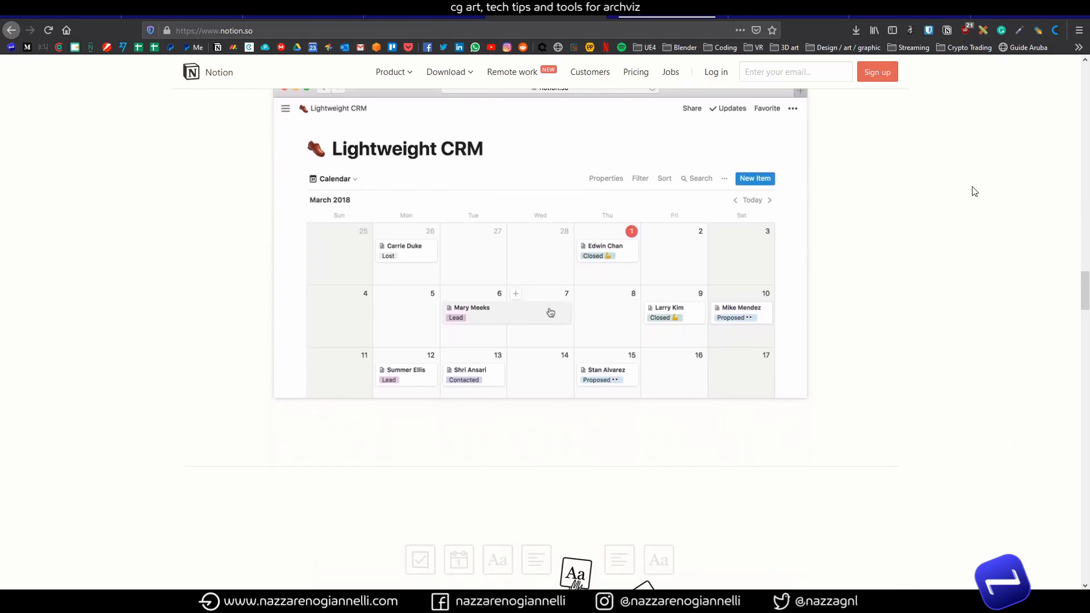
{"action": "scroll", "coordinate": [975, 192], "scroll_direction": "down", "scroll_amount": 5}
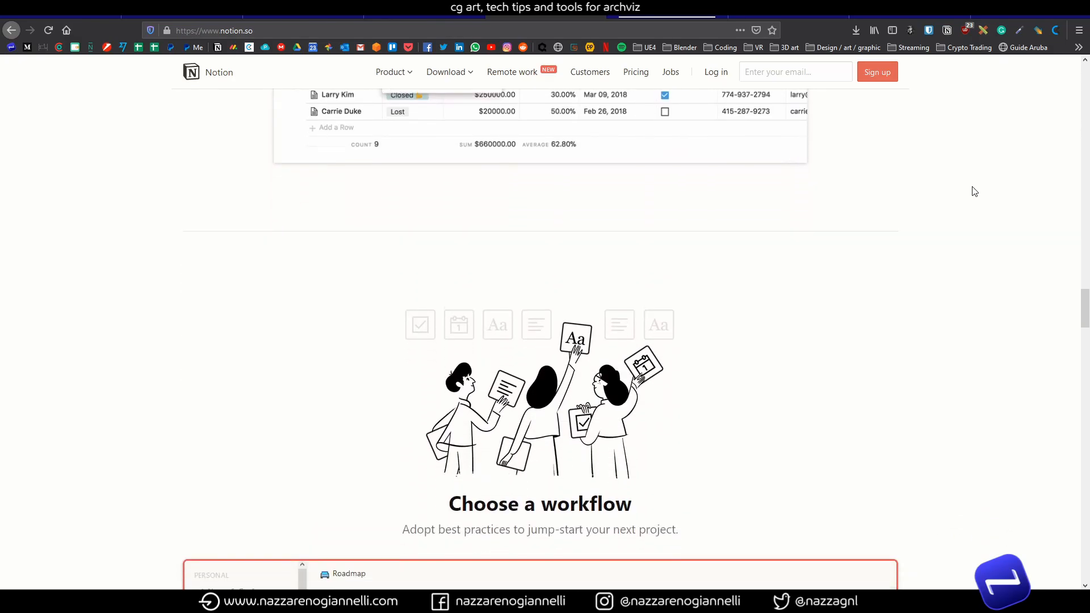
{"action": "scroll", "coordinate": [975, 191], "scroll_direction": "down", "scroll_amount": 3}
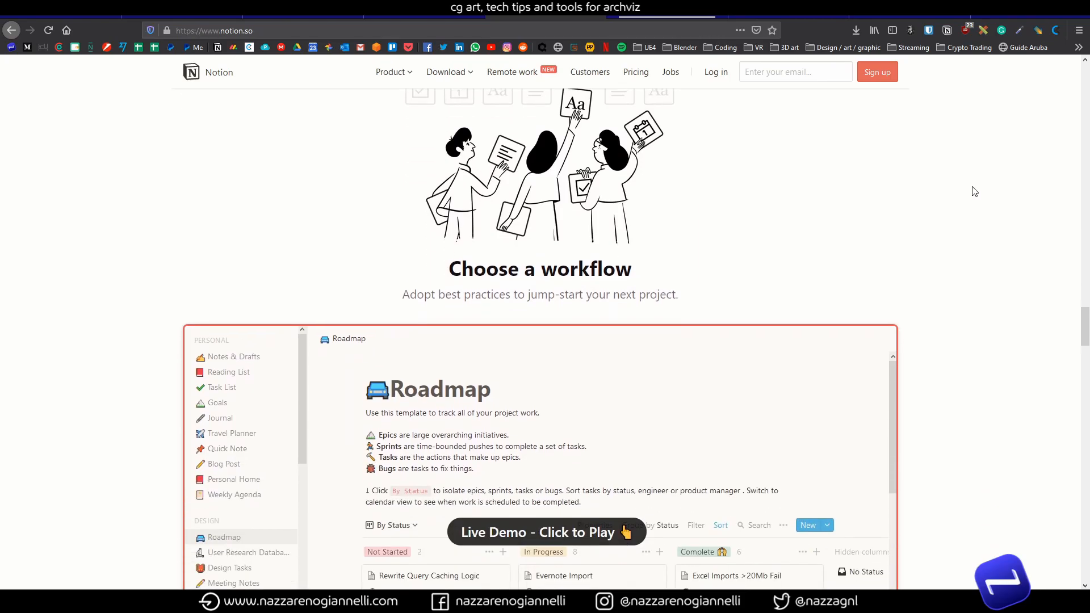
{"action": "scroll", "coordinate": [975, 191], "scroll_direction": "down", "scroll_amount": 4}
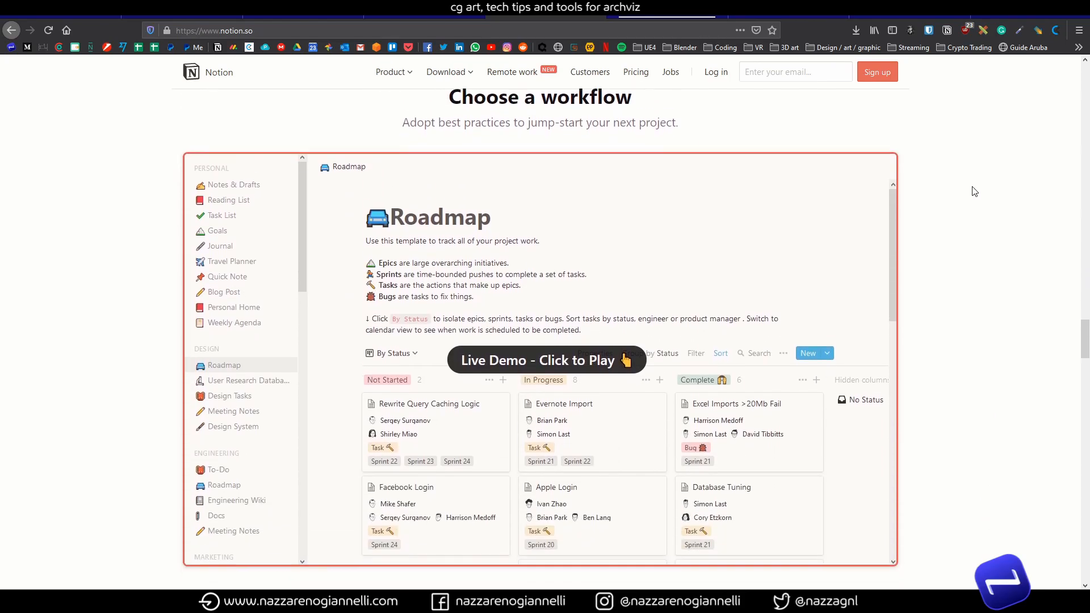
{"action": "scroll", "coordinate": [973, 191], "scroll_direction": "down", "scroll_amount": 4}
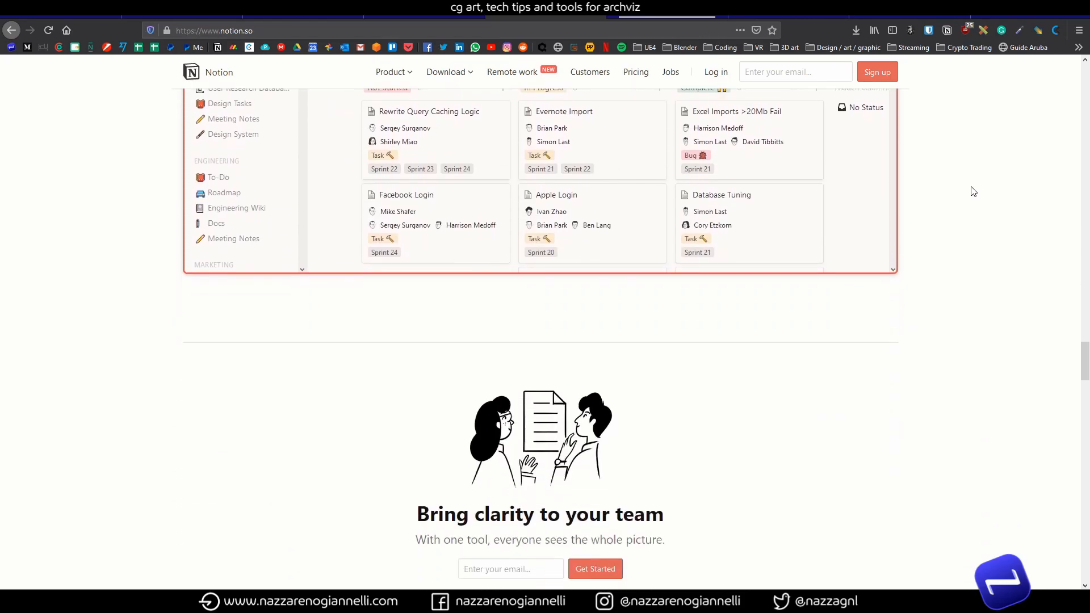
{"action": "scroll", "coordinate": [973, 191], "scroll_direction": "down", "scroll_amount": 4}
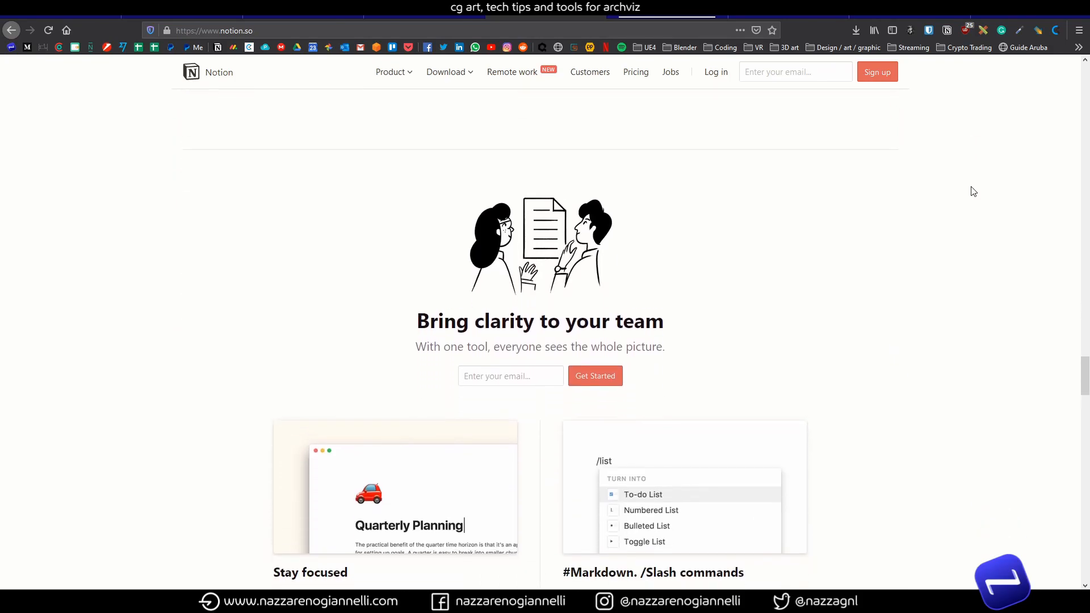
{"action": "scroll", "coordinate": [973, 192], "scroll_direction": "down", "scroll_amount": 4}
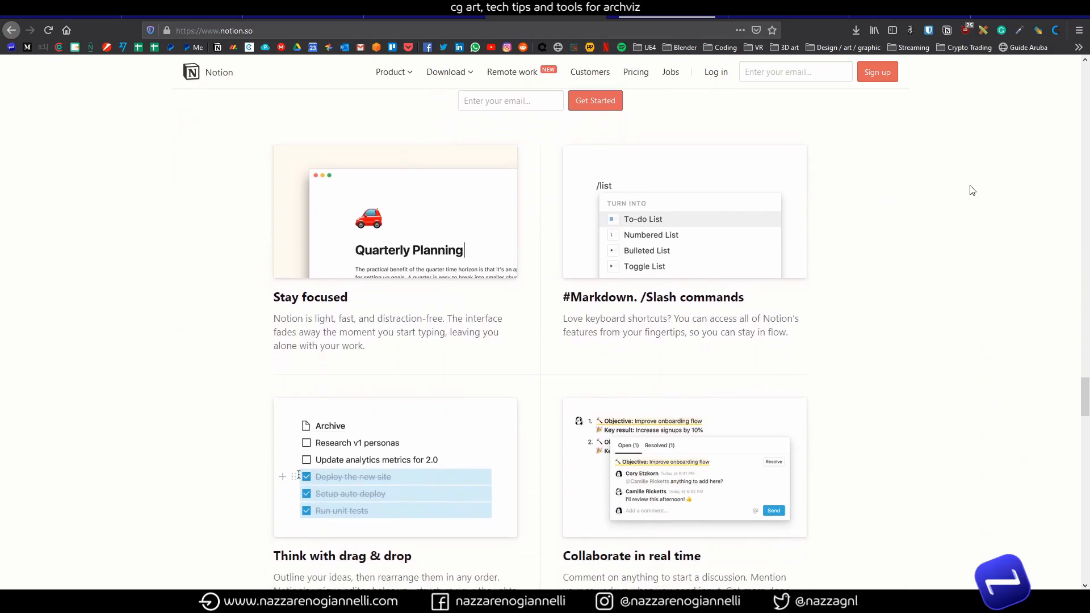
{"action": "scroll", "coordinate": [973, 191], "scroll_direction": "down", "scroll_amount": 3}
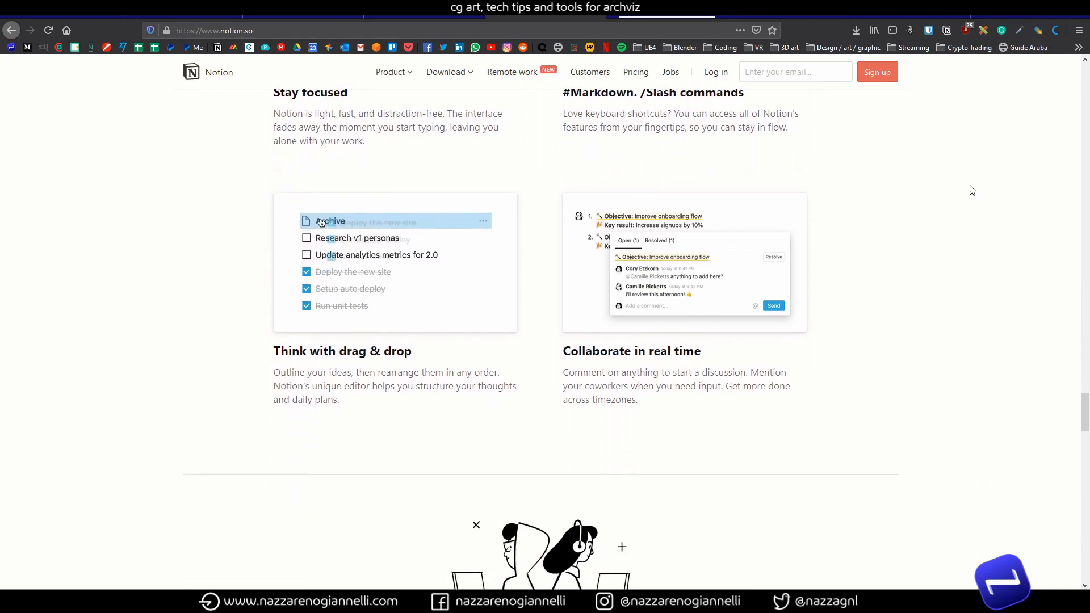
{"action": "scroll", "coordinate": [973, 191], "scroll_direction": "down", "scroll_amount": 5}
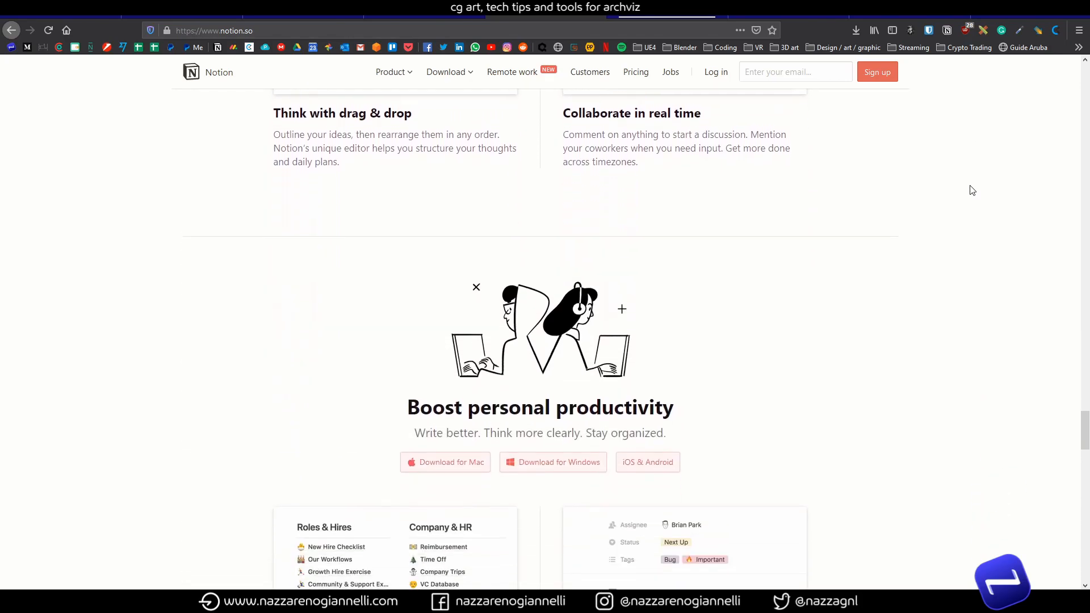
{"action": "scroll", "coordinate": [973, 190], "scroll_direction": "down", "scroll_amount": 5}
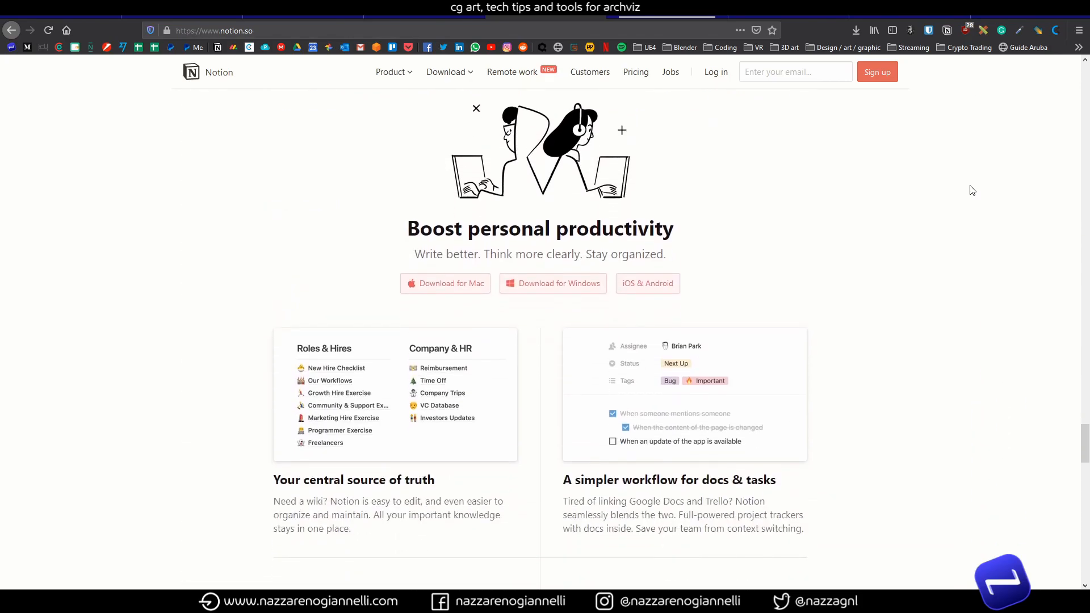
{"action": "scroll", "coordinate": [972, 191], "scroll_direction": "down", "scroll_amount": 5}
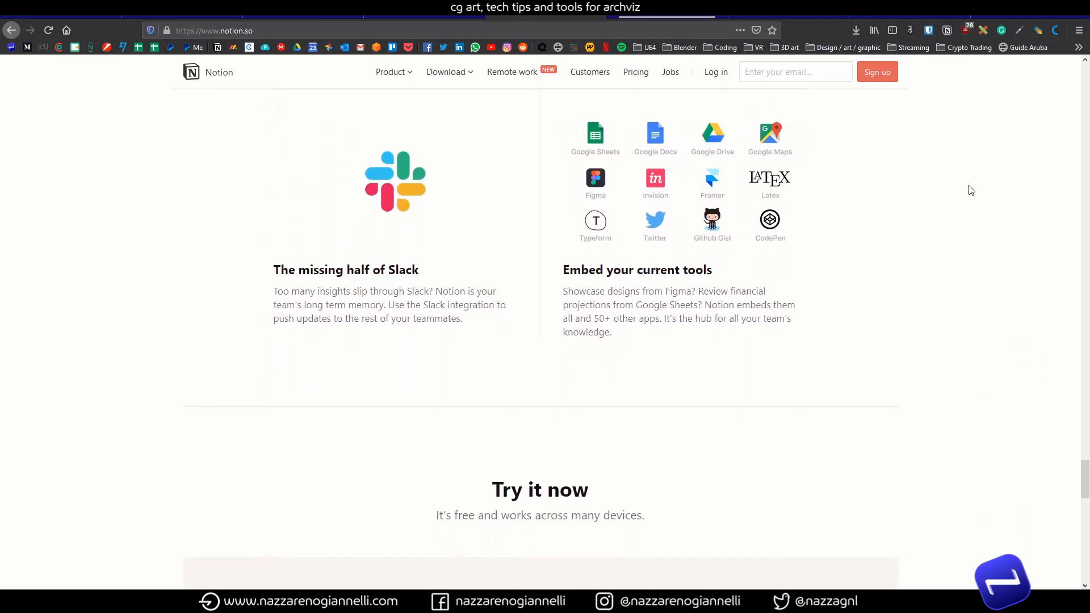
{"action": "scroll", "coordinate": [972, 190], "scroll_direction": "down", "scroll_amount": 5}
{"action": "scroll", "coordinate": [972, 191], "scroll_direction": "down", "scroll_amount": 3}
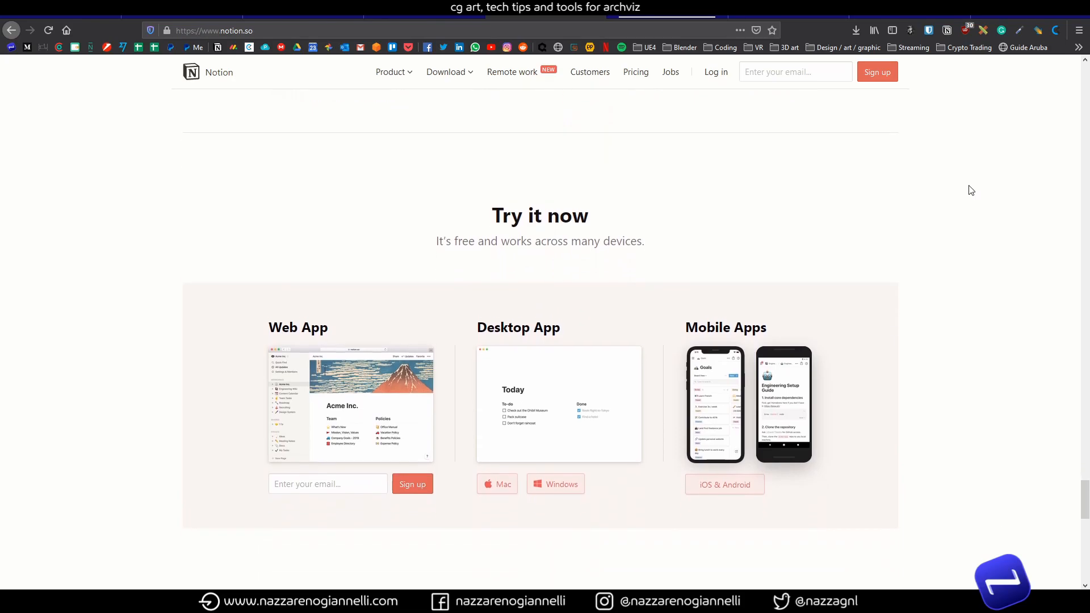
{"action": "scroll", "coordinate": [972, 191], "scroll_direction": "down", "scroll_amount": 4}
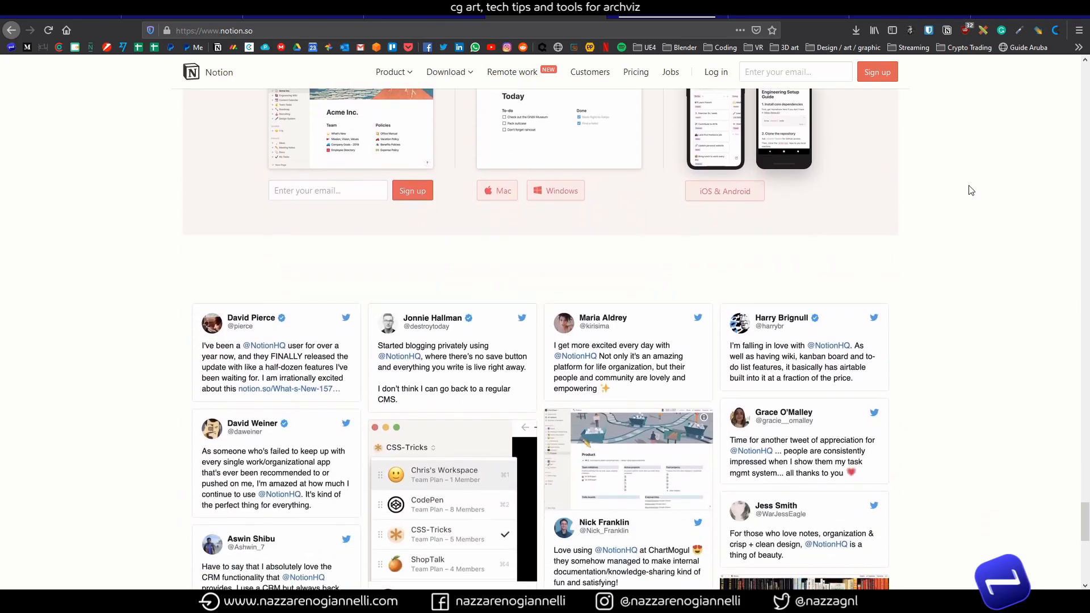
{"action": "scroll", "coordinate": [972, 191], "scroll_direction": "down", "scroll_amount": 5}
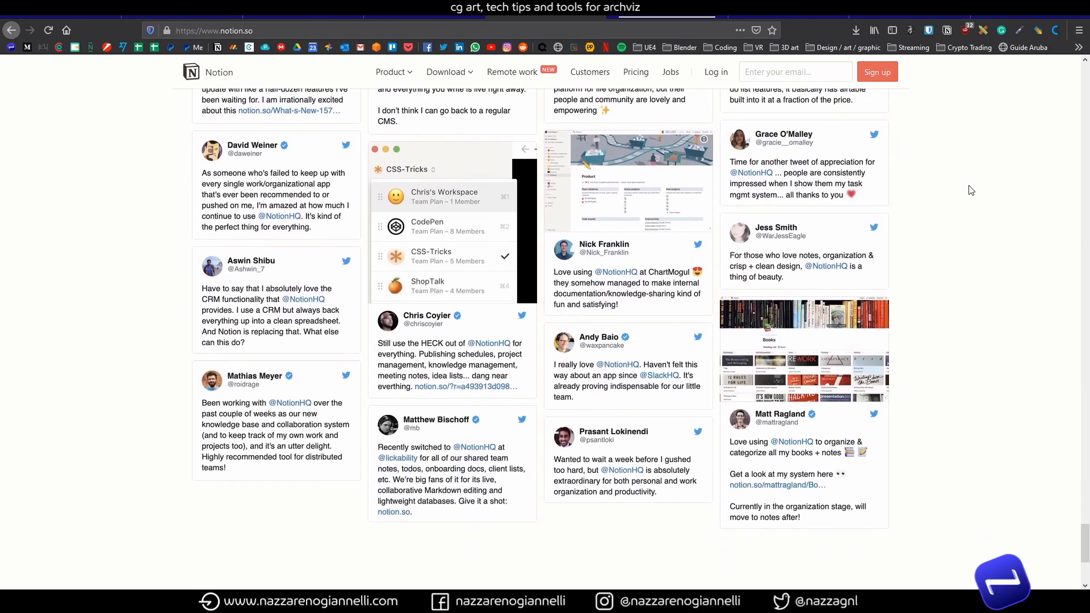
{"action": "scroll", "coordinate": [972, 191], "scroll_direction": "down", "scroll_amount": 3}
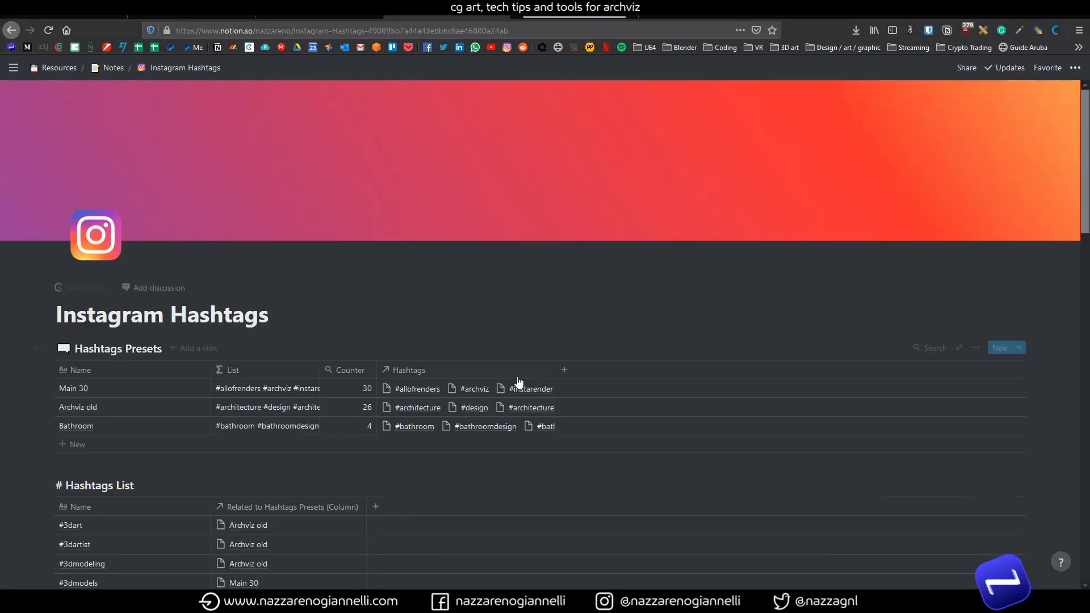
Step: Examine the Hashtags Presets and Hashtags List tables on the Instagram Hashtags page and how their entries relate
{"action": "scroll", "coordinate": [498, 380], "scroll_direction": "down", "scroll_amount": 5}
{"action": "scroll", "coordinate": [498, 381], "scroll_direction": "up", "scroll_amount": 5}
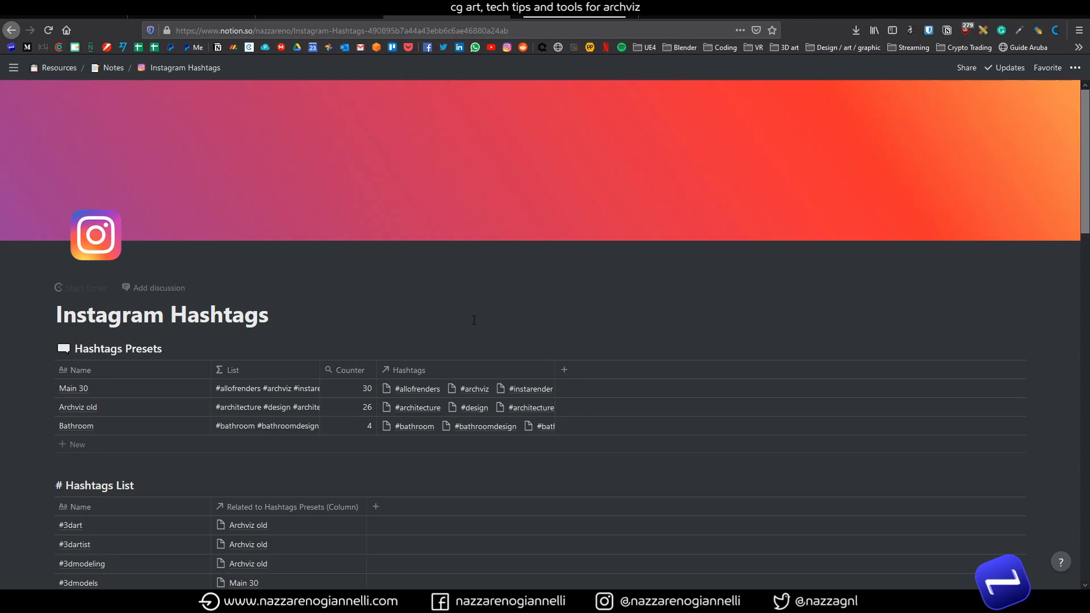
{"action": "scroll", "coordinate": [474, 319], "scroll_direction": "down", "scroll_amount": 5}
{"action": "scroll", "coordinate": [606, 321], "scroll_direction": "up", "scroll_amount": 5}
{"action": "scroll", "coordinate": [616, 324], "scroll_direction": "down", "scroll_amount": 1}
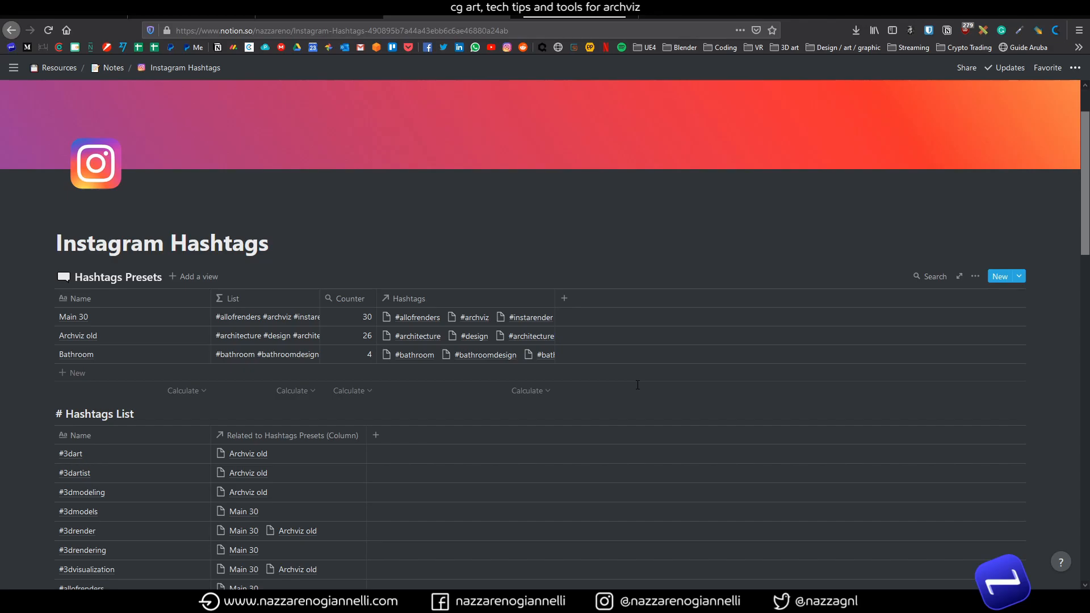
{"action": "scroll", "coordinate": [638, 385], "scroll_direction": "up", "scroll_amount": 2}
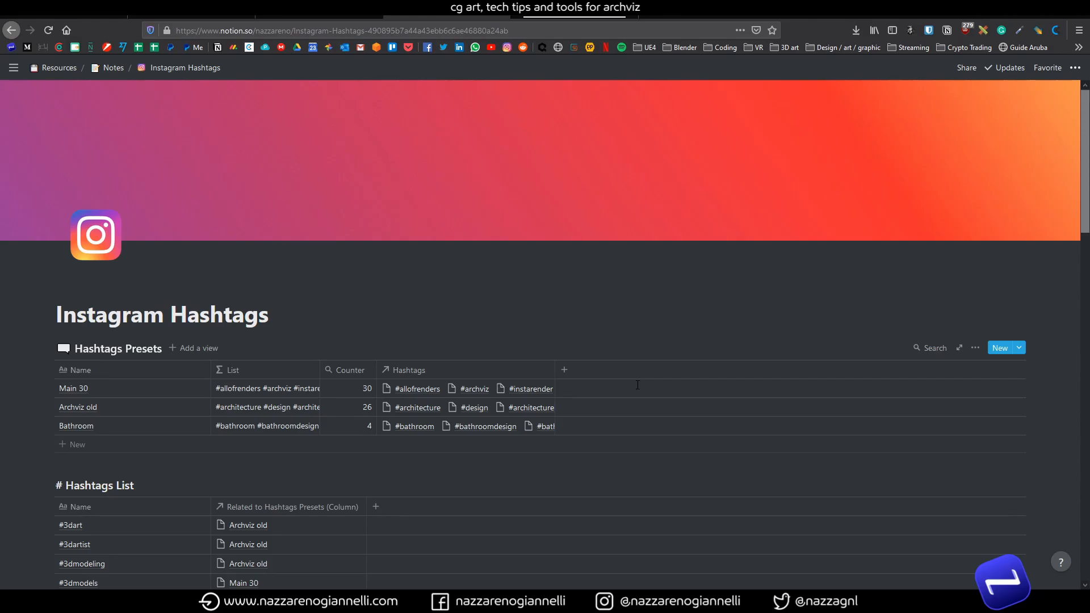
{"action": "scroll", "coordinate": [641, 385], "scroll_direction": "down", "scroll_amount": 10}
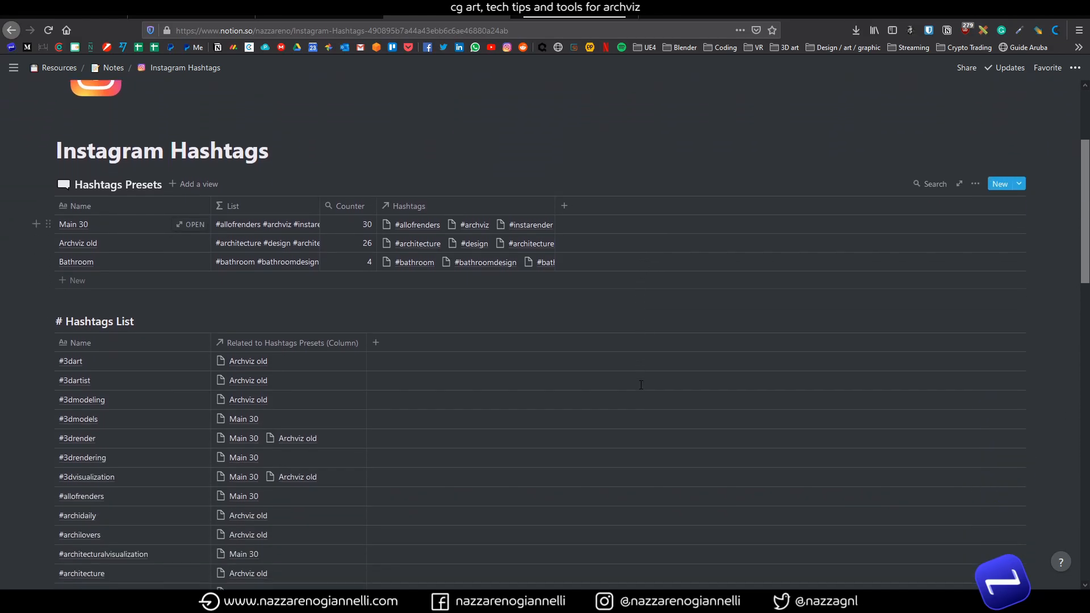
{"action": "scroll", "coordinate": [641, 385], "scroll_direction": "down", "scroll_amount": 2}
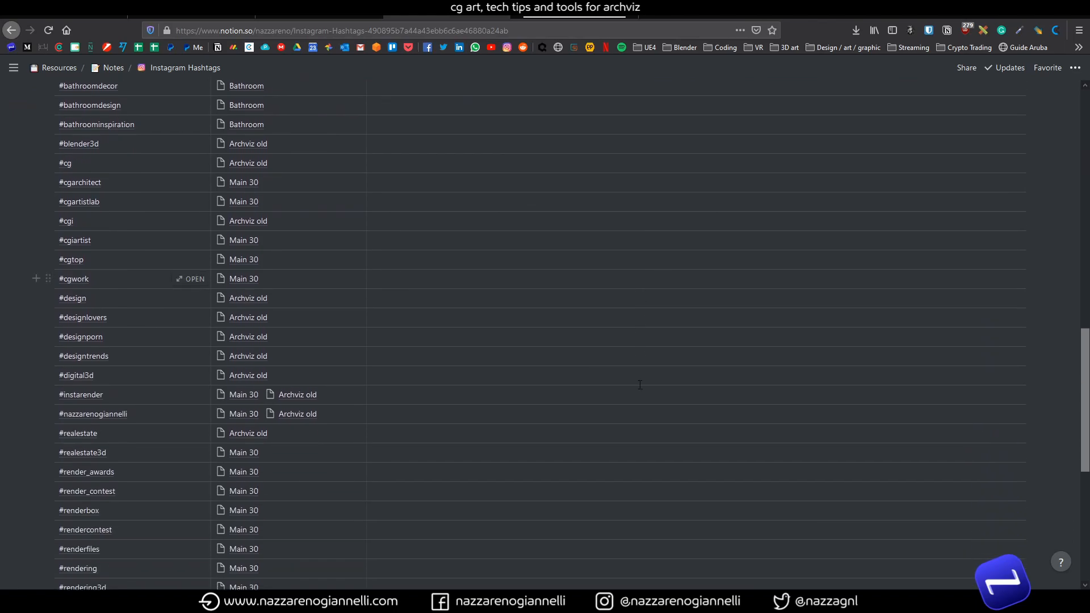
{"action": "scroll", "coordinate": [638, 385], "scroll_direction": "up", "scroll_amount": 10}
{"action": "scroll", "coordinate": [638, 385], "scroll_direction": "up", "scroll_amount": 2}
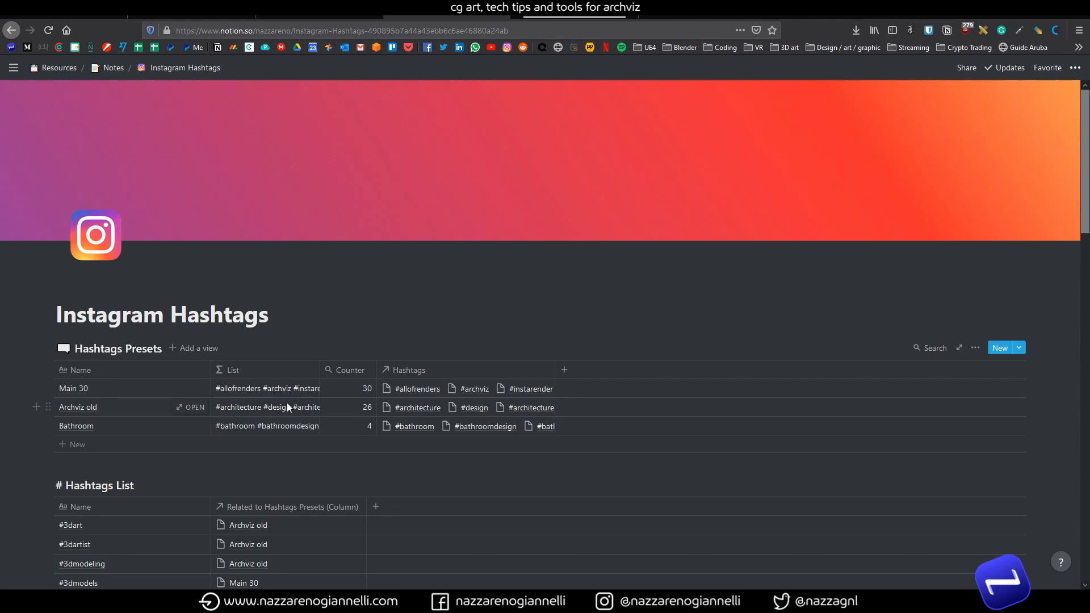
Step: Create a new page titled "Hashtags database" under Notes and open it as a full page
{"action": "mouse_move", "coordinate": [7, 318]}
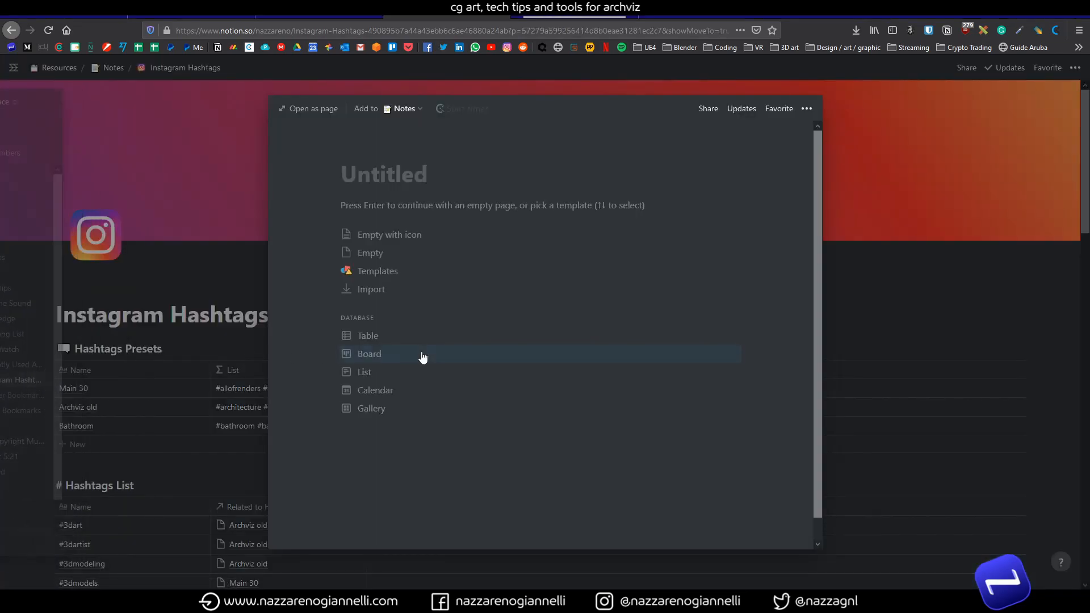
{"action": "type", "text": "Ha"}
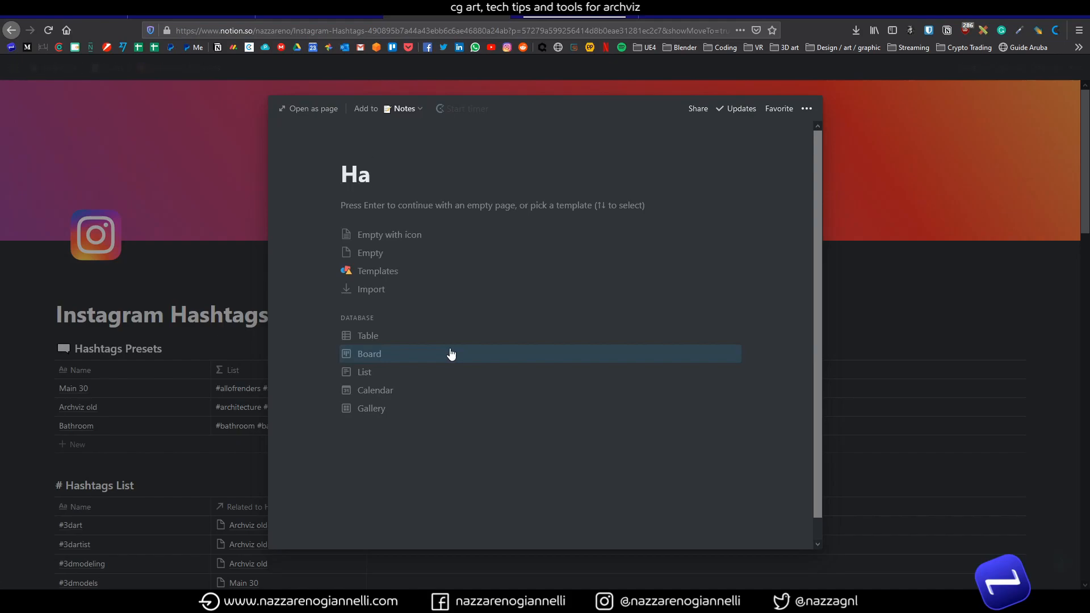
{"action": "type", "text": "shtags database"}
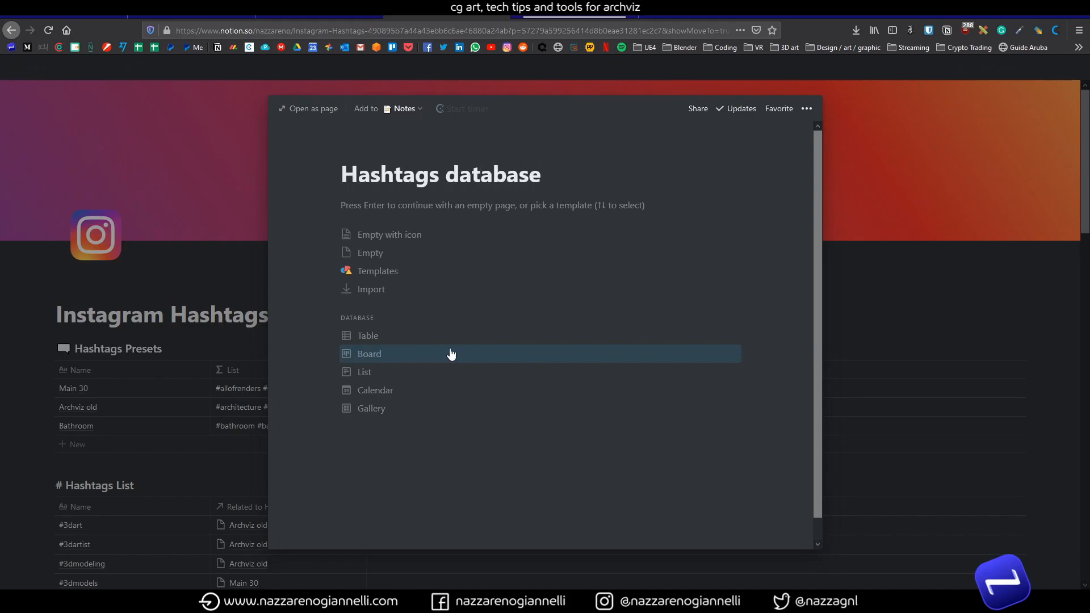
{"action": "left_click", "coordinate": [336, 111]}
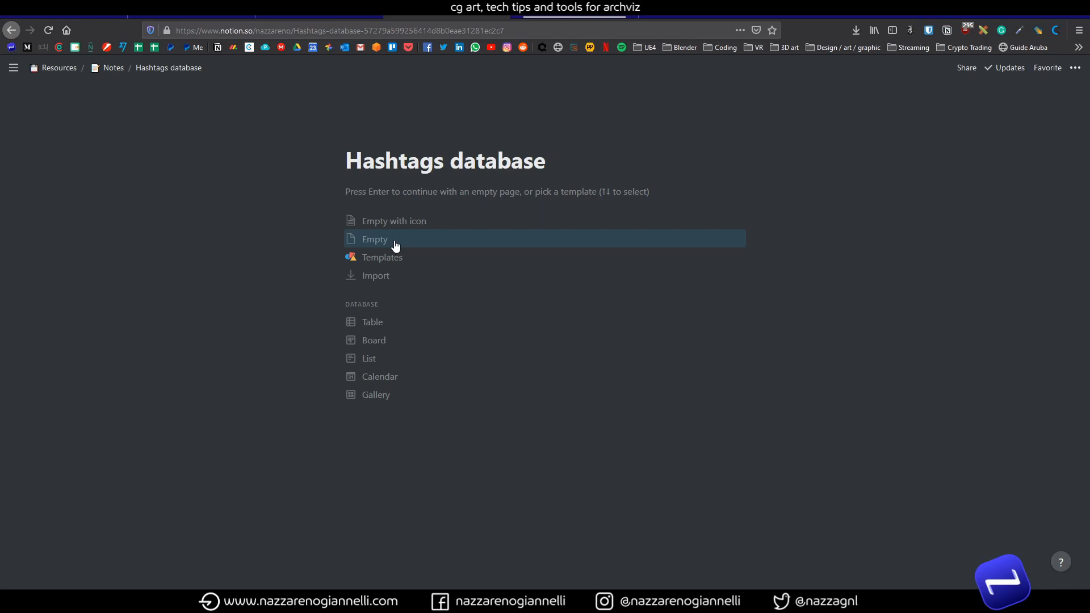
Step: Start the Hashtags database page as empty and insert an inline table titled "Insta List"
{"action": "left_click", "coordinate": [396, 244]}
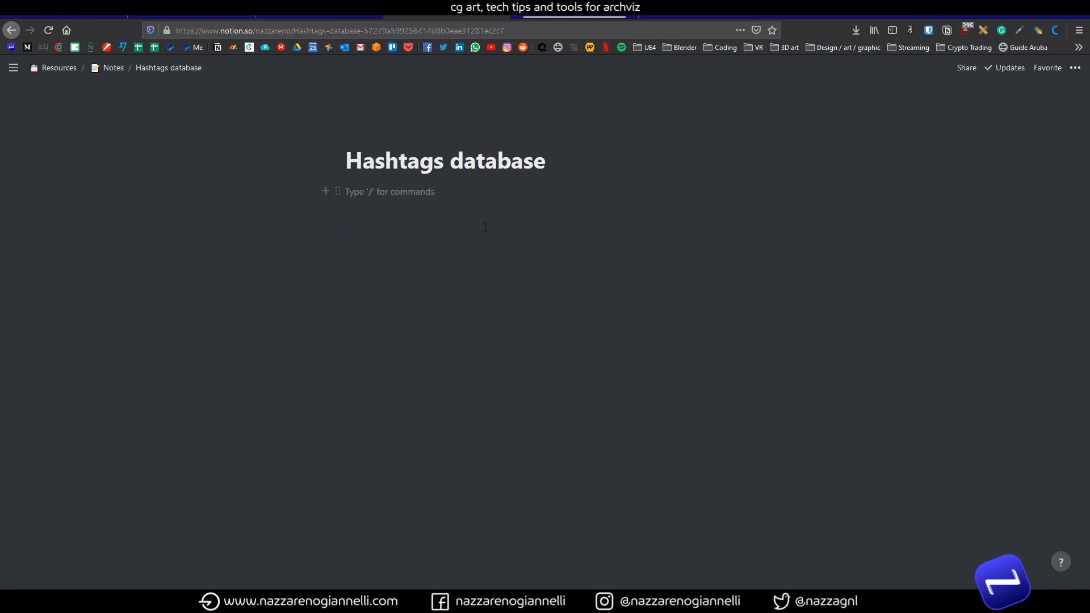
{"action": "type", "text": "/lin"}
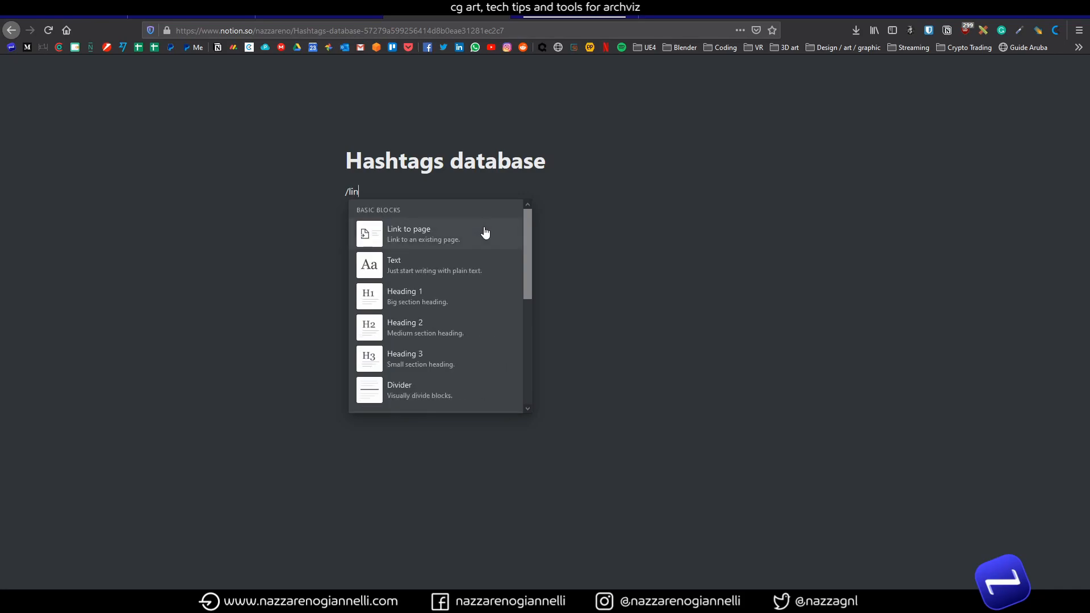
{"action": "key", "text": "BackSpace"}
{"action": "key", "text": "BackSpace"}
{"action": "key", "text": "BackSpace"}
{"action": "type", "text": "inline"}
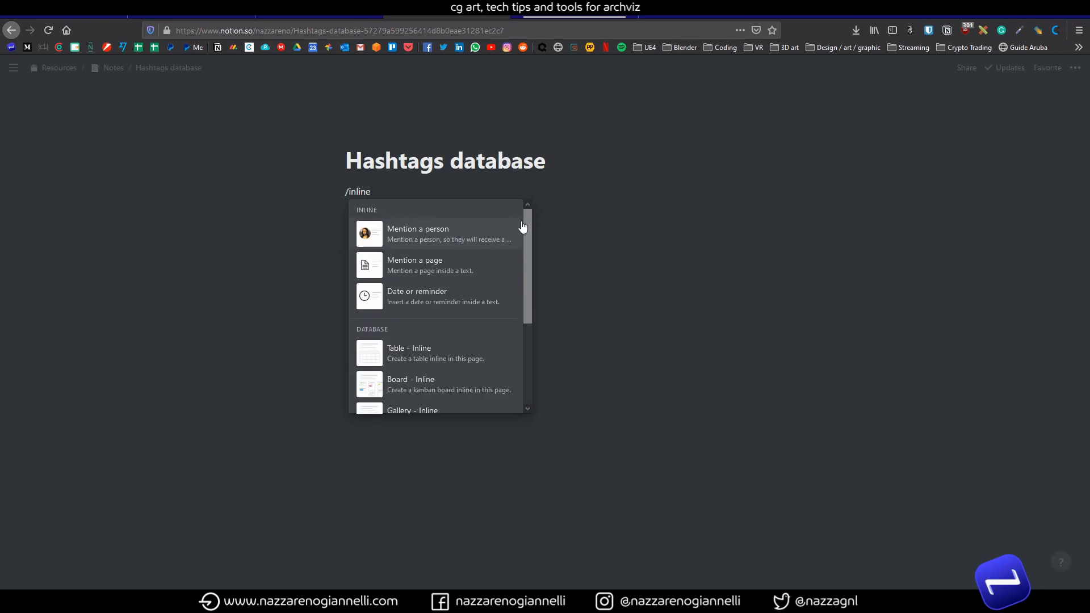
{"action": "left_click", "coordinate": [443, 355]}
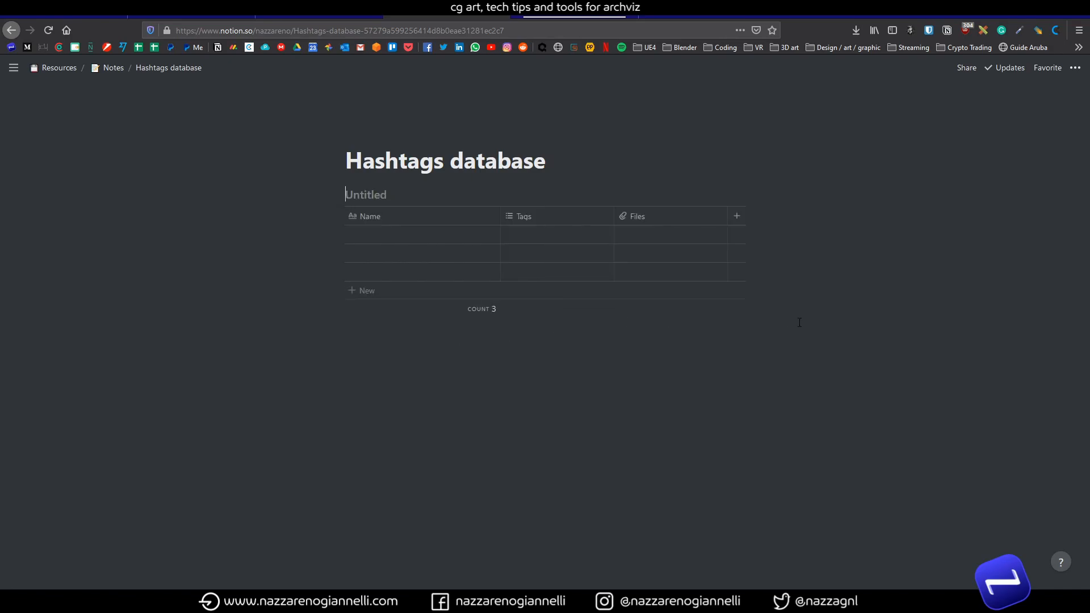
{"action": "type", "text": "Insta List"}
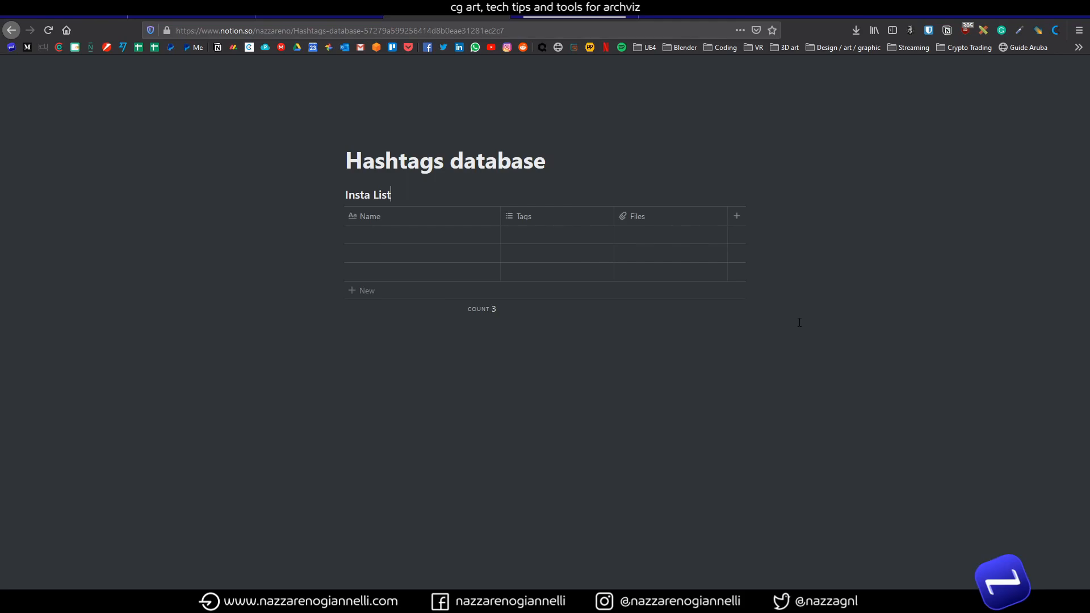
Step: Switch the Hashtags database page to full width
{"action": "left_click", "coordinate": [1075, 67]}
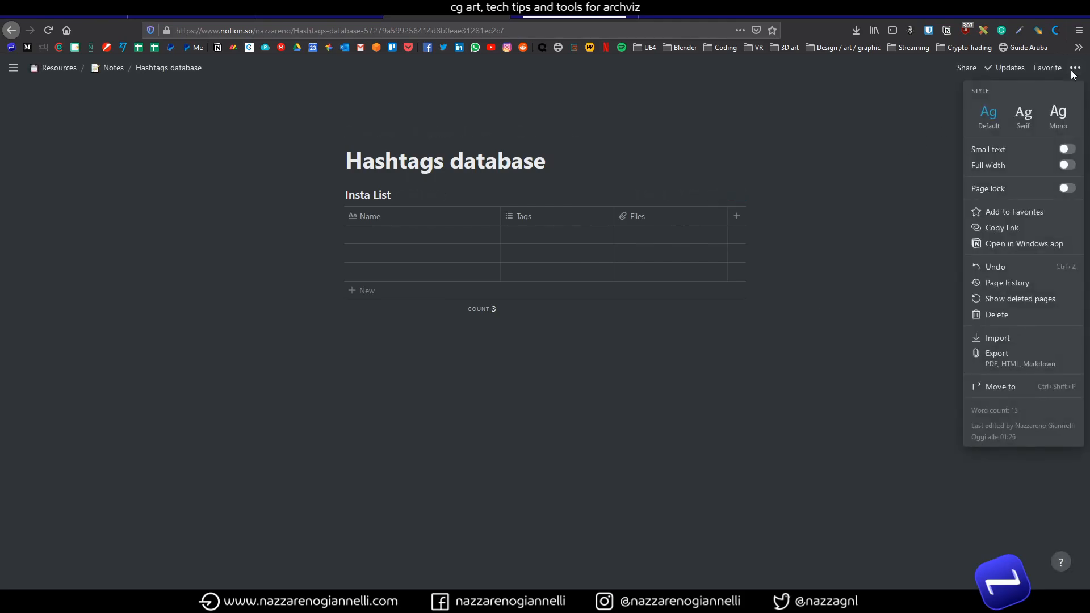
{"action": "left_click", "coordinate": [1067, 166]}
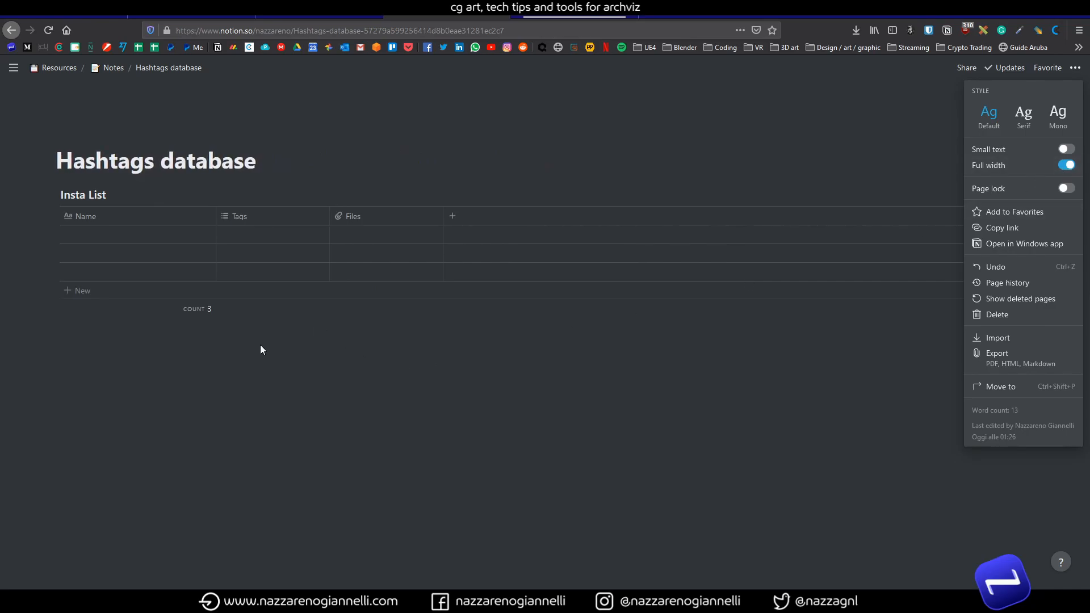
{"action": "left_click", "coordinate": [268, 209]}
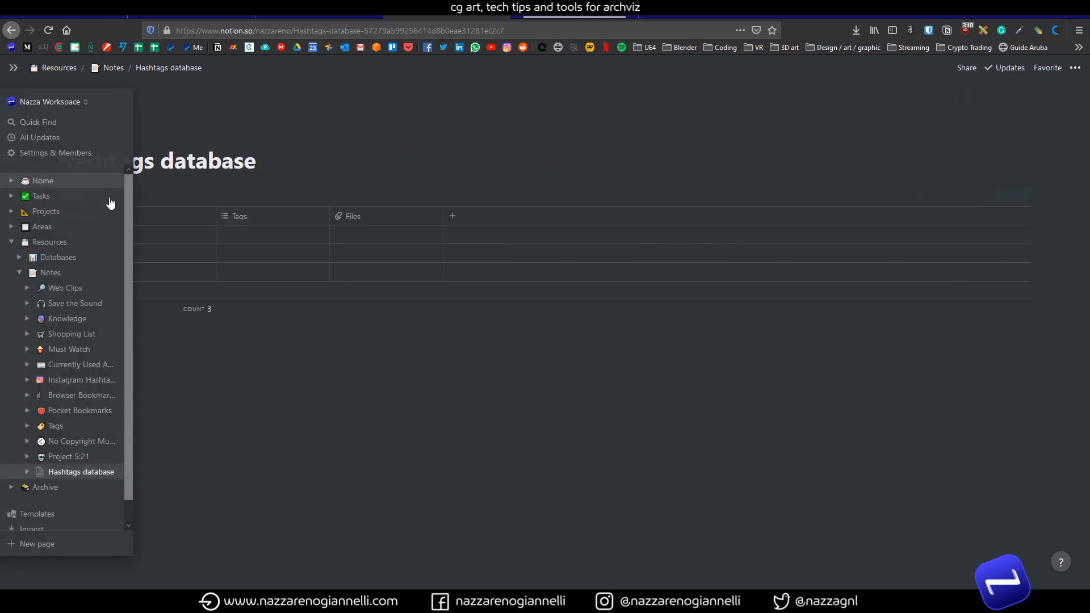
Step: Delete the Tags and Files columns from the Insta List table
{"action": "left_click", "coordinate": [286, 221]}
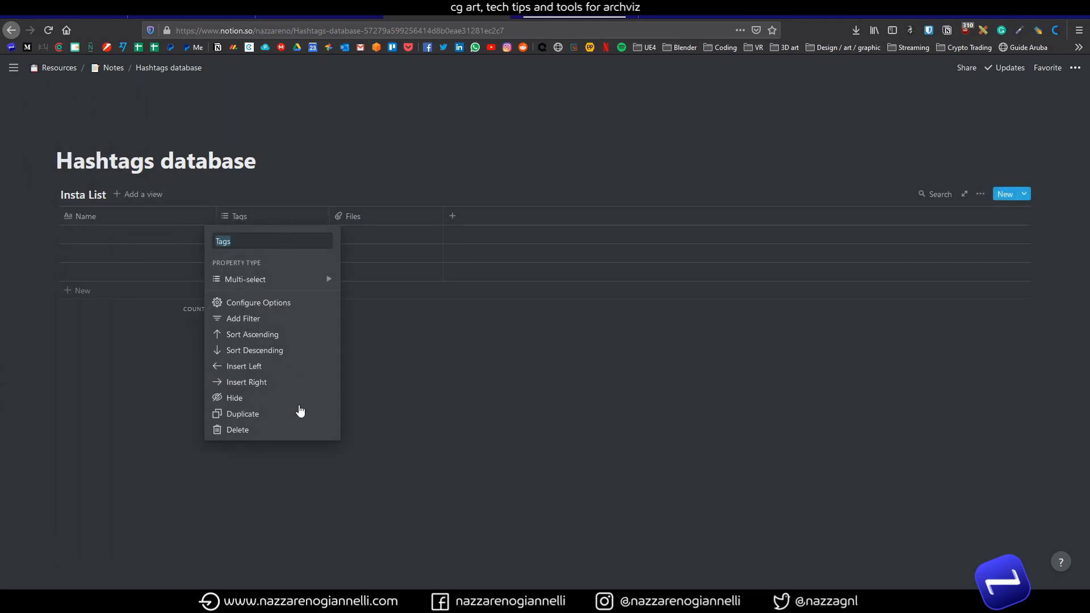
{"action": "left_click", "coordinate": [265, 433]}
{"action": "left_click", "coordinate": [508, 335]}
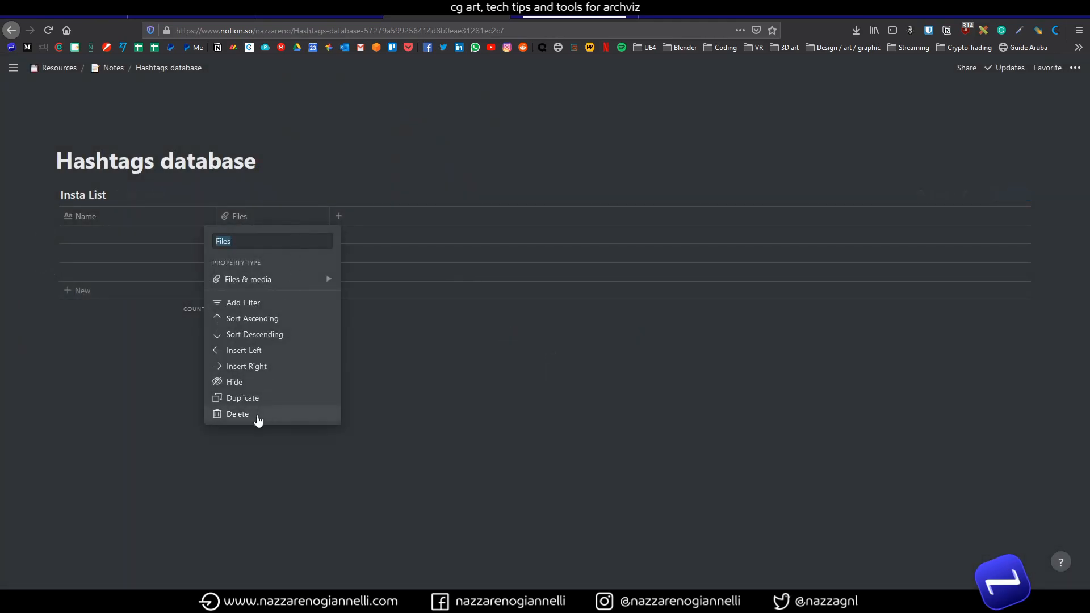
{"action": "left_click", "coordinate": [239, 414]}
{"action": "left_click", "coordinate": [510, 337]}
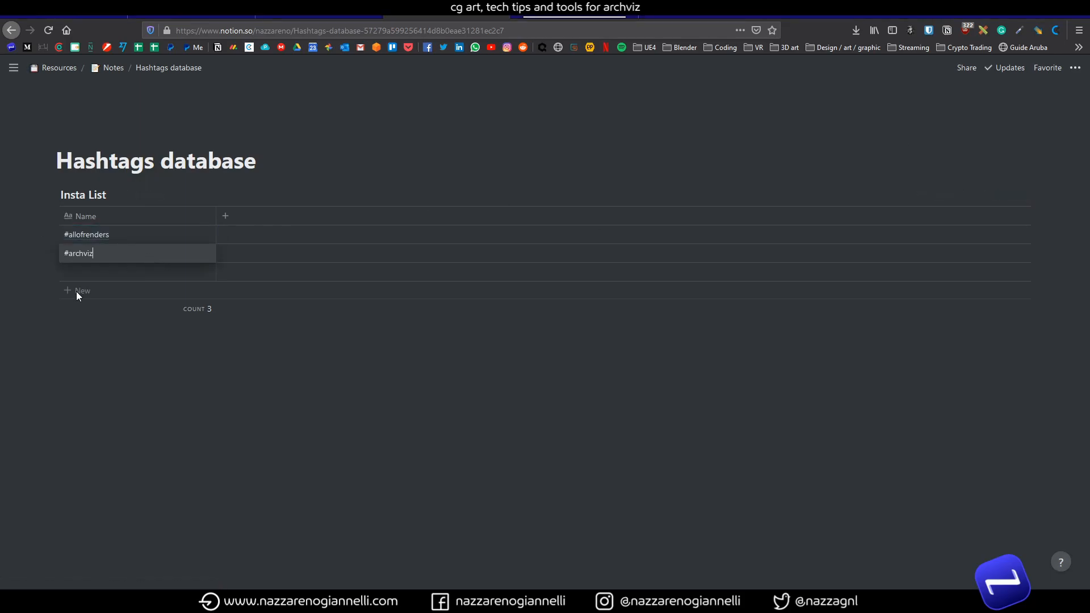
Step: Add the hashtags #instarender, #renderbox, #whatarender and #renderlovers as further rows of Insta List
{"action": "left_click", "coordinate": [76, 290]}
{"action": "left_click", "coordinate": [69, 309]}
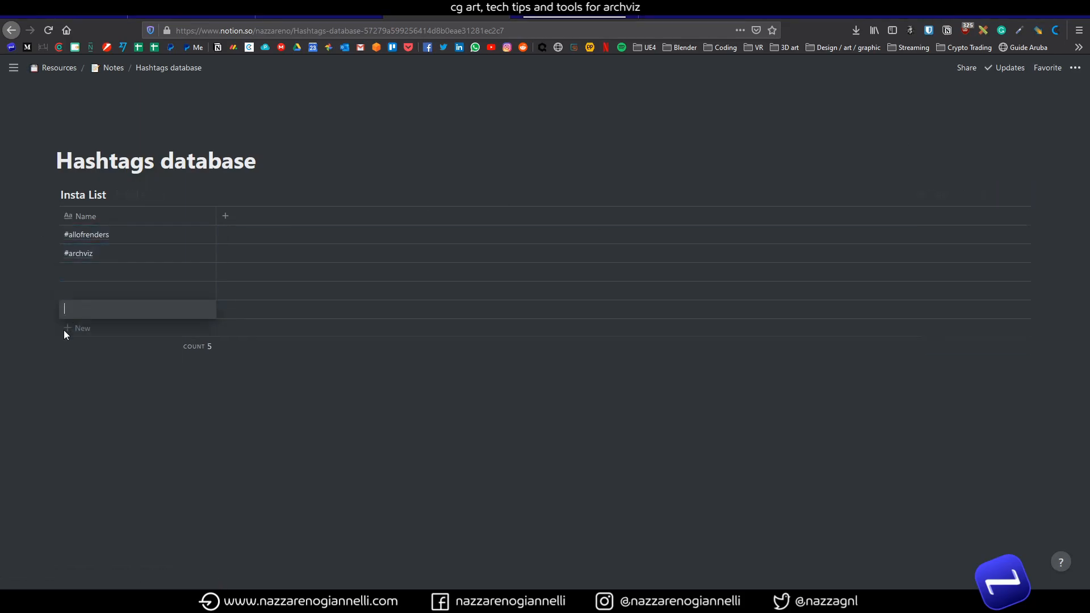
{"action": "left_click", "coordinate": [64, 328]}
{"action": "left_click", "coordinate": [176, 272]}
{"action": "type", "text": "#instarender"}
{"action": "left_click", "coordinate": [170, 290]}
{"action": "type", "text": "#renderbox"}
{"action": "left_click", "coordinate": [154, 309]}
{"action": "type", "text": "#whatarender"}
{"action": "left_click", "coordinate": [124, 331]}
{"action": "left_click", "coordinate": [124, 331]}
{"action": "type", "text": "#renderlovers"}
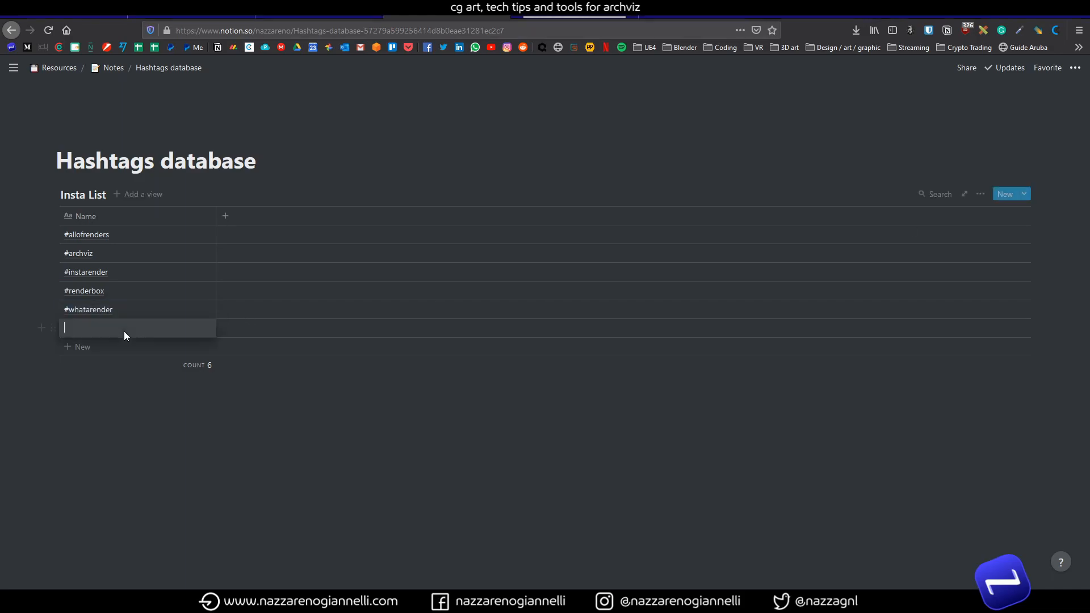
Step: Add the author's own-name hashtag, #unrealengine and #renderinx as rows of Insta List
{"action": "left_click", "coordinate": [68, 347]}
{"action": "left_click", "coordinate": [68, 348]}
{"action": "type", "text": "#nazzarenogiannelli"}
{"action": "left_click", "coordinate": [66, 366]}
{"action": "type", "text": "#unrealengine"}
{"action": "left_click", "coordinate": [81, 384]}
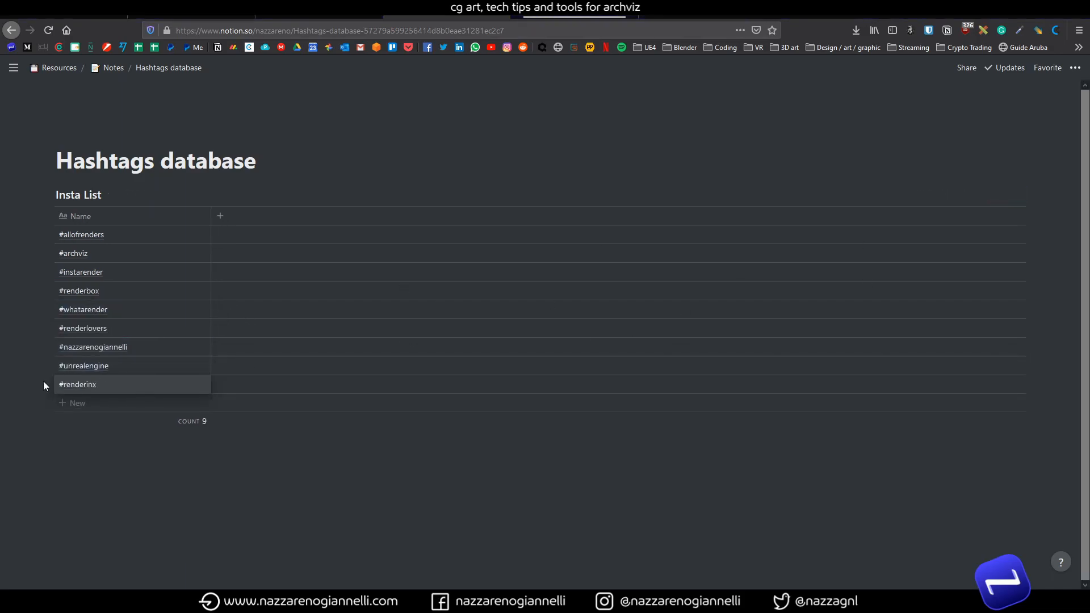
Step: Add #rendering3d, #cgwork and #cgarchitect to Insta List and narrow its Name column to fit the hashtags
{"action": "left_click", "coordinate": [78, 403]}
{"action": "type", "text": "#rendering3d"}
{"action": "left_click", "coordinate": [77, 422]}
{"action": "type", "text": "#cgwork"}
{"action": "left_click", "coordinate": [64, 443]}
{"action": "left_click", "coordinate": [64, 442]}
{"action": "type", "text": "#cgarchitect"}
{"action": "left_click", "coordinate": [249, 495]}
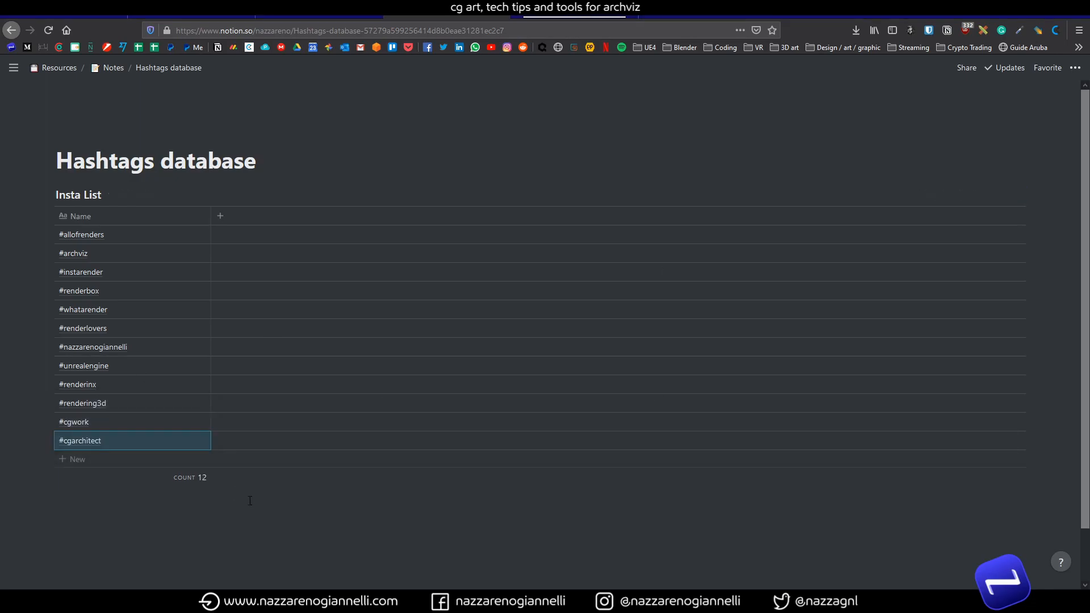
{"action": "left_click_drag", "start_coordinate": [211, 216], "coordinate": [176, 216]}
Step: Insert a second inline table below Insta List and title it "Insta Presets"
{"action": "left_click", "coordinate": [322, 493]}
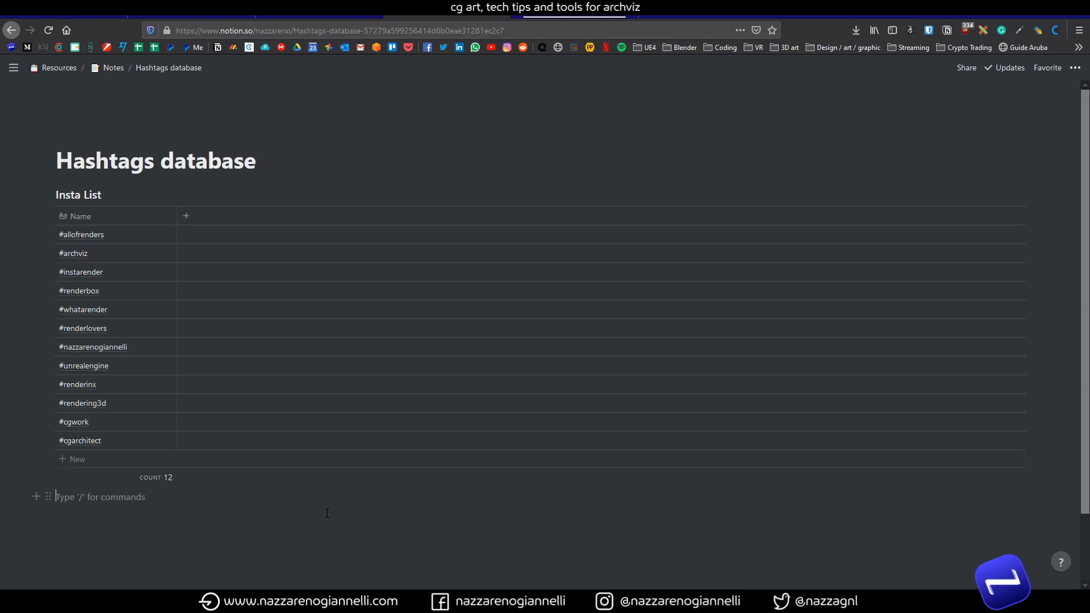
{"action": "type", "text": "/lini"}
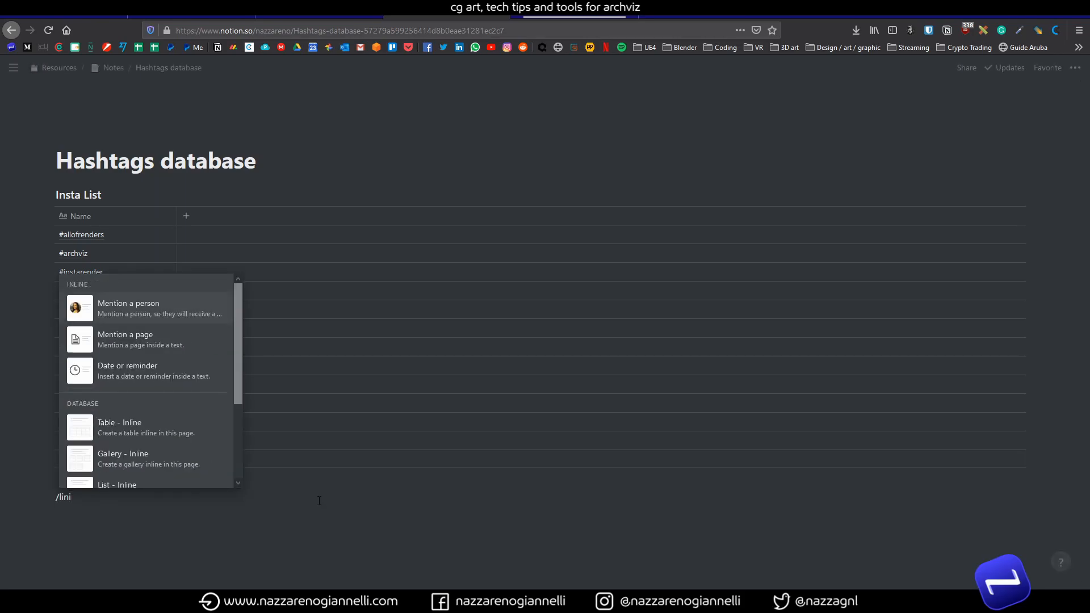
{"action": "left_click", "coordinate": [131, 431]}
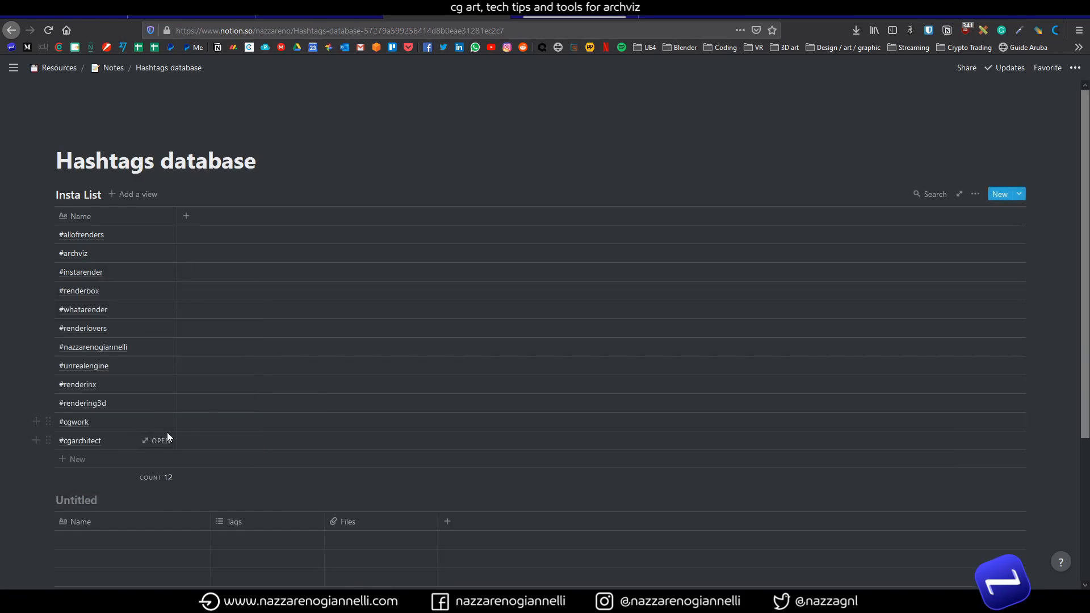
{"action": "type", "text": "Insta"}
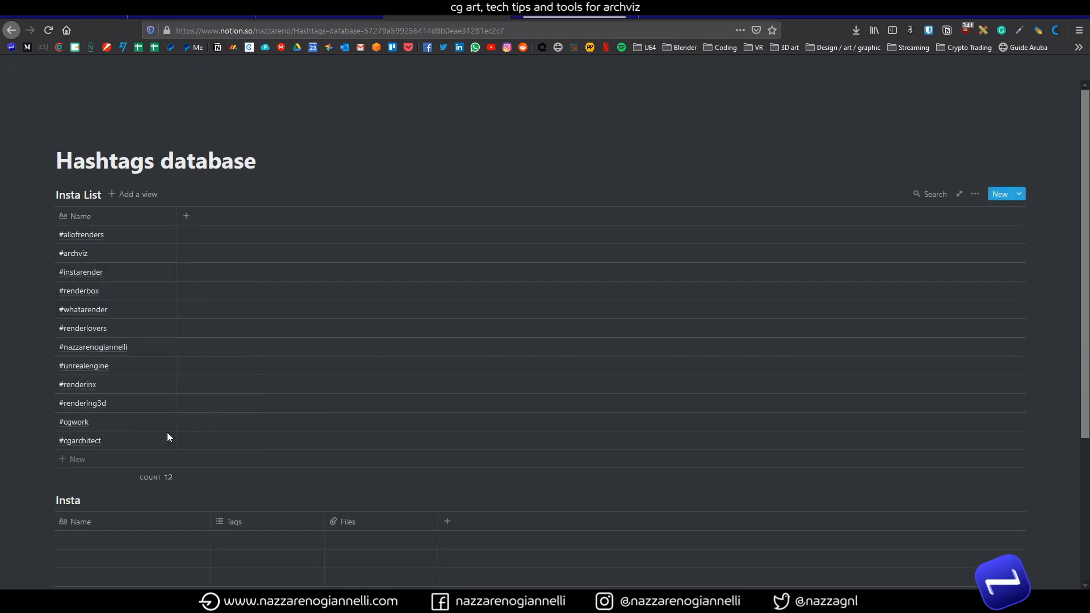
{"action": "type", "text": " Presets"}
Step: Delete the Files column from the Insta Presets table
{"action": "scroll", "coordinate": [178, 457], "scroll_direction": "down", "scroll_amount": 3}
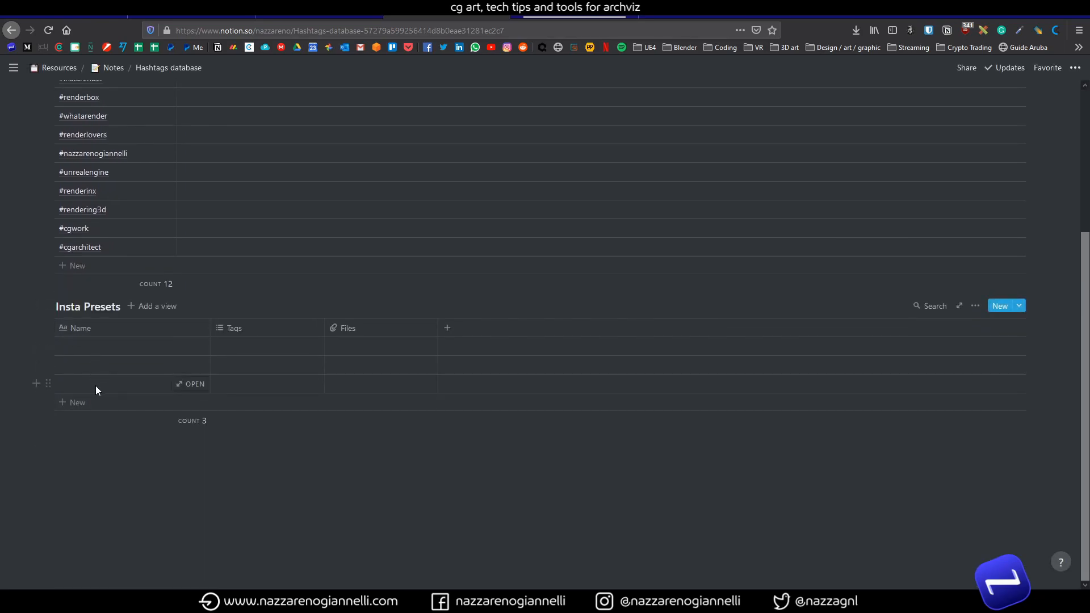
{"action": "left_click", "coordinate": [395, 328]}
{"action": "left_click", "coordinate": [384, 526]}
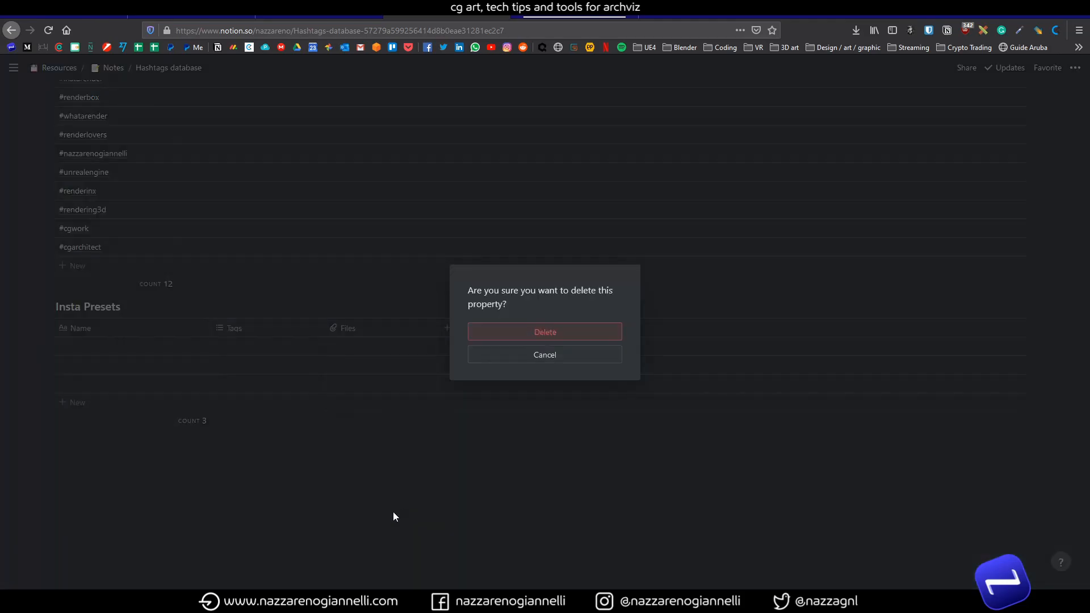
{"action": "left_click", "coordinate": [544, 339]}
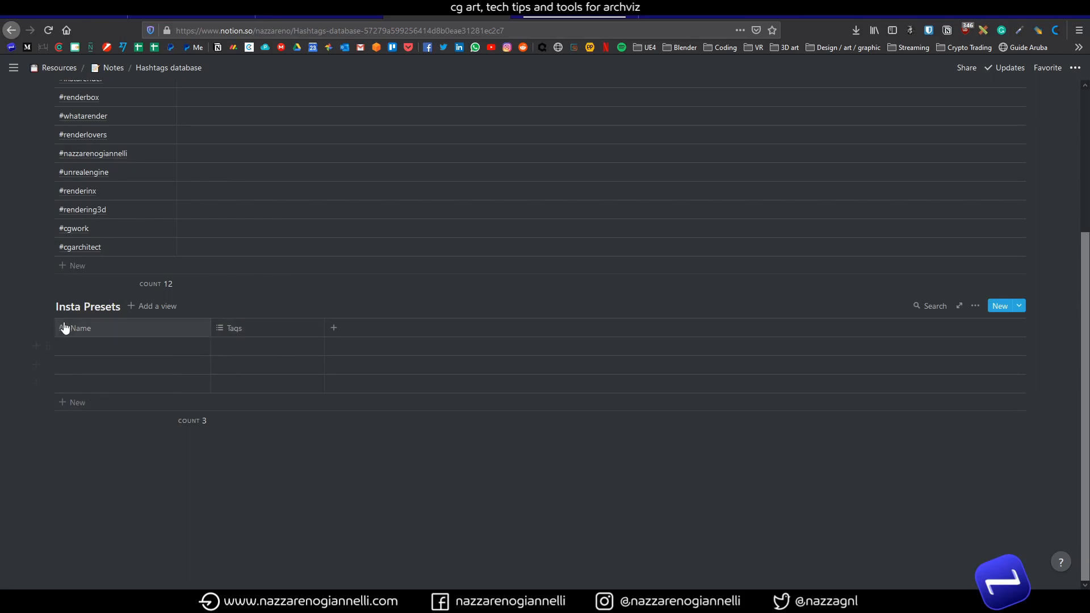
Step: Name the three rows of the Insta Presets table Main, Second and Third
{"action": "left_click", "coordinate": [116, 346]}
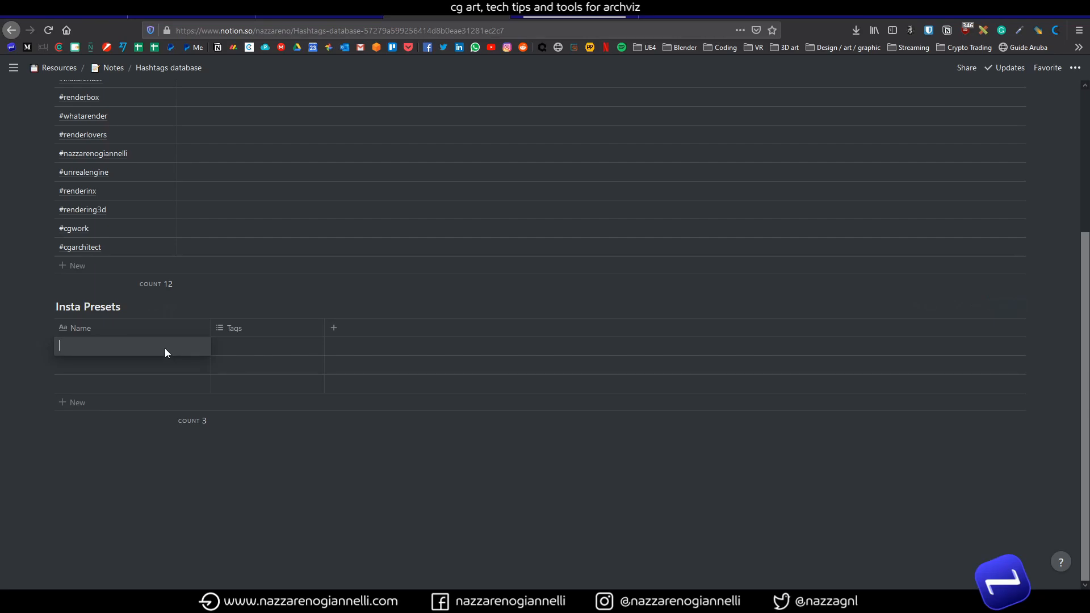
{"action": "type", "text": "Main"}
{"action": "left_click", "coordinate": [122, 367]}
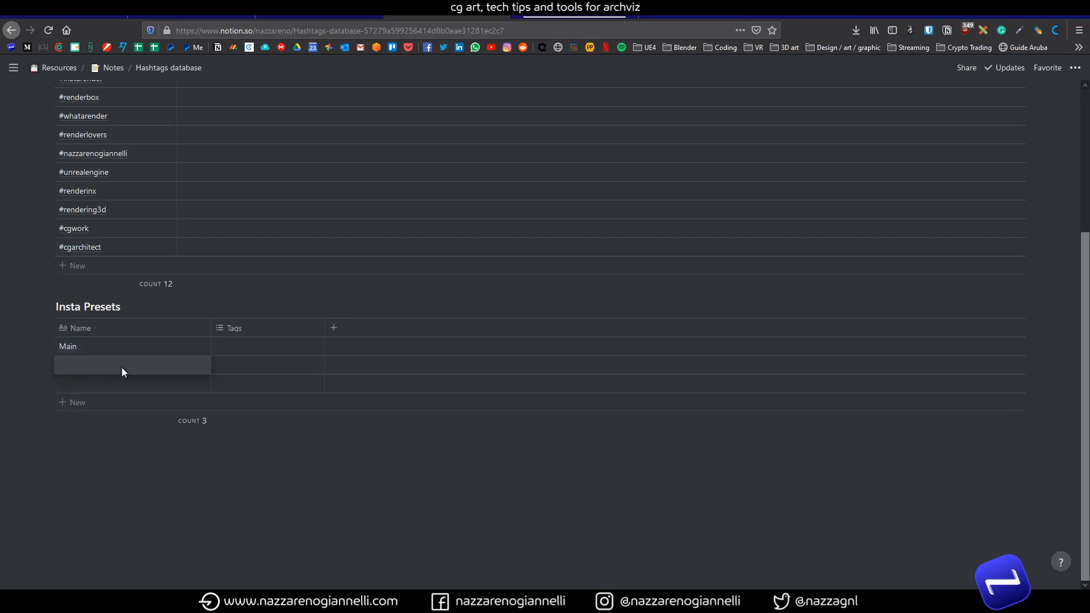
{"action": "type", "text": "Second"}
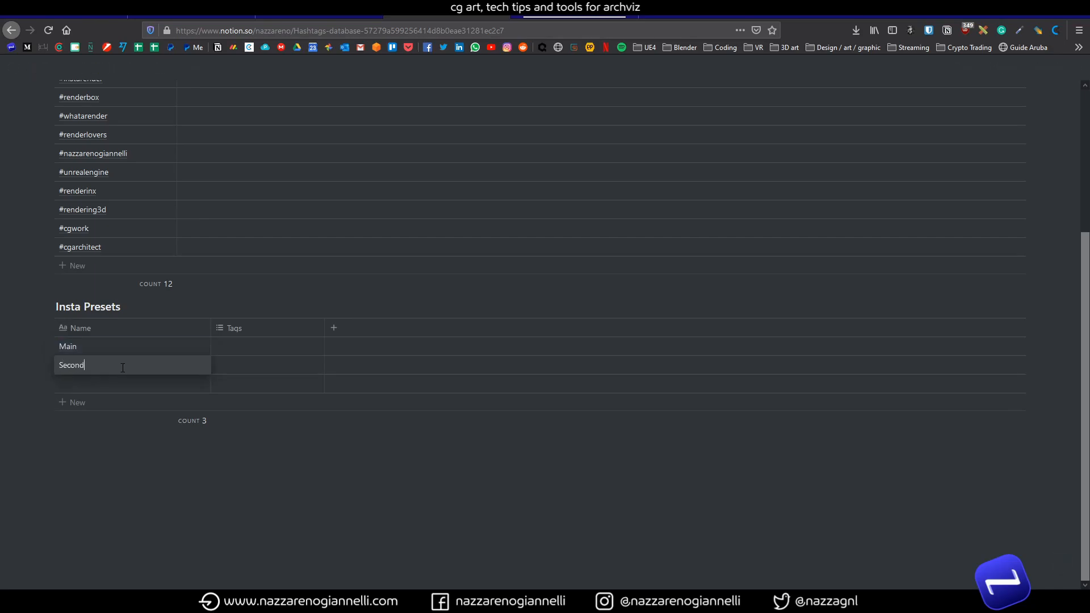
{"action": "key", "text": "Escape"}
{"action": "left_click", "coordinate": [122, 386]}
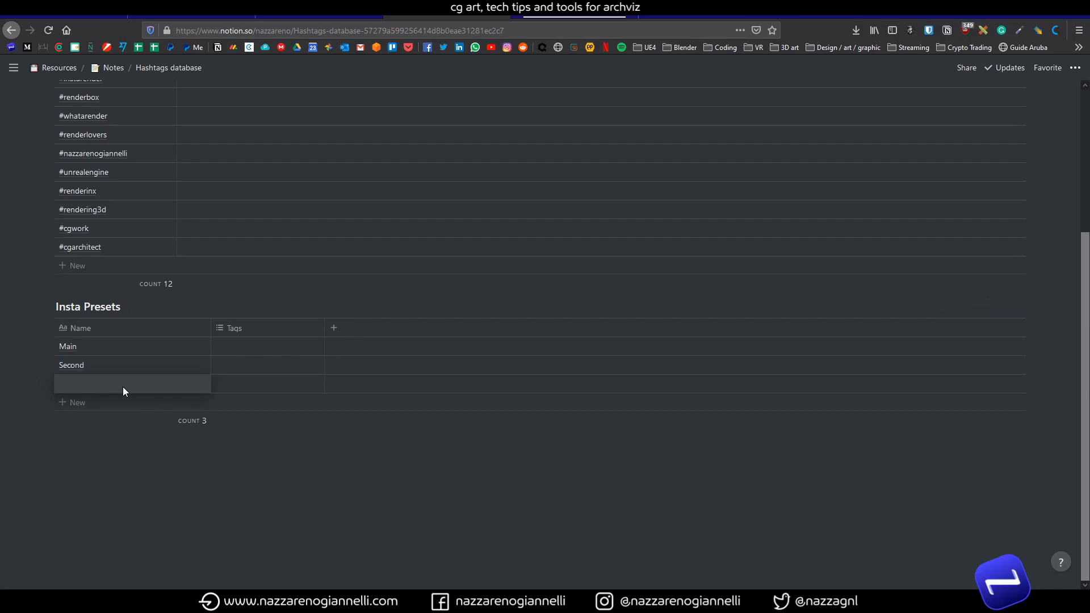
{"action": "type", "text": "Third"}
{"action": "key", "text": "Escape"}
Step: Change the Tags column of Insta Presets to a Relation property linked to the Insta List database
{"action": "scroll", "coordinate": [288, 446], "scroll_direction": "up", "scroll_amount": 4}
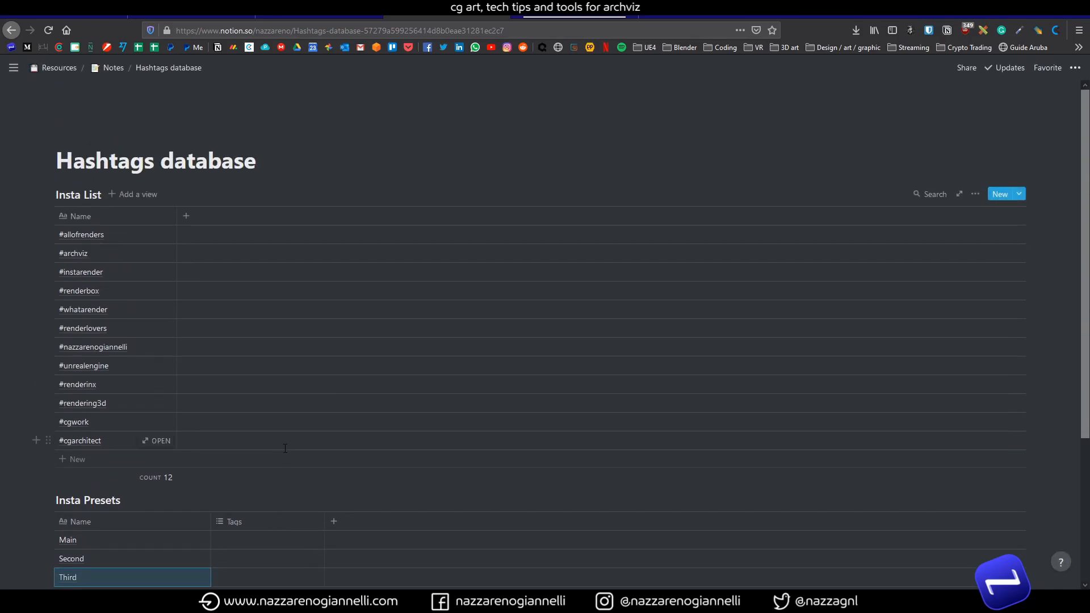
{"action": "scroll", "coordinate": [283, 448], "scroll_direction": "down", "scroll_amount": 3}
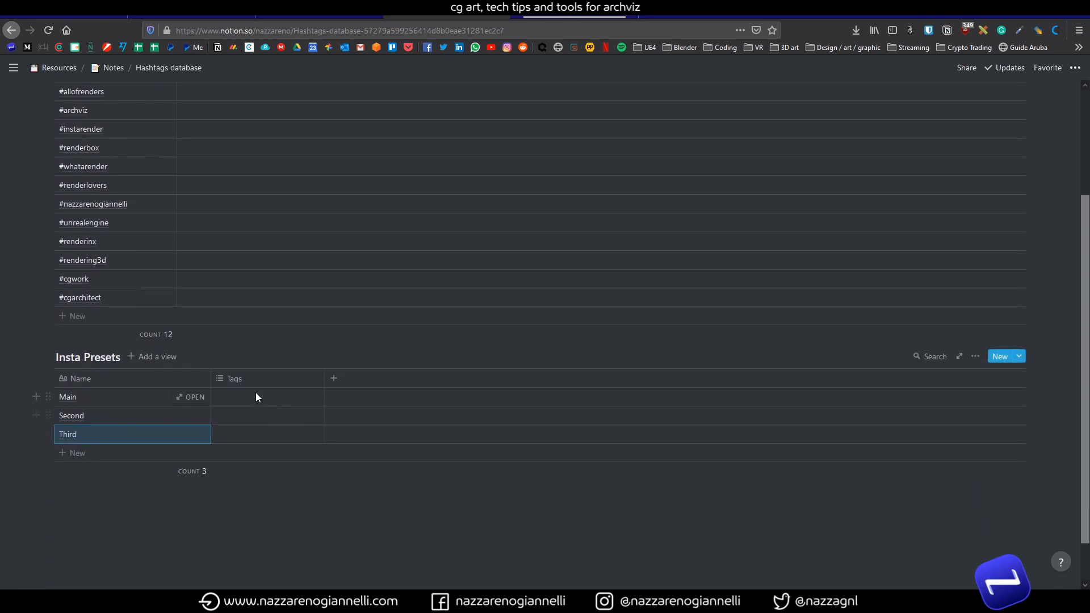
{"action": "left_click", "coordinate": [253, 387]}
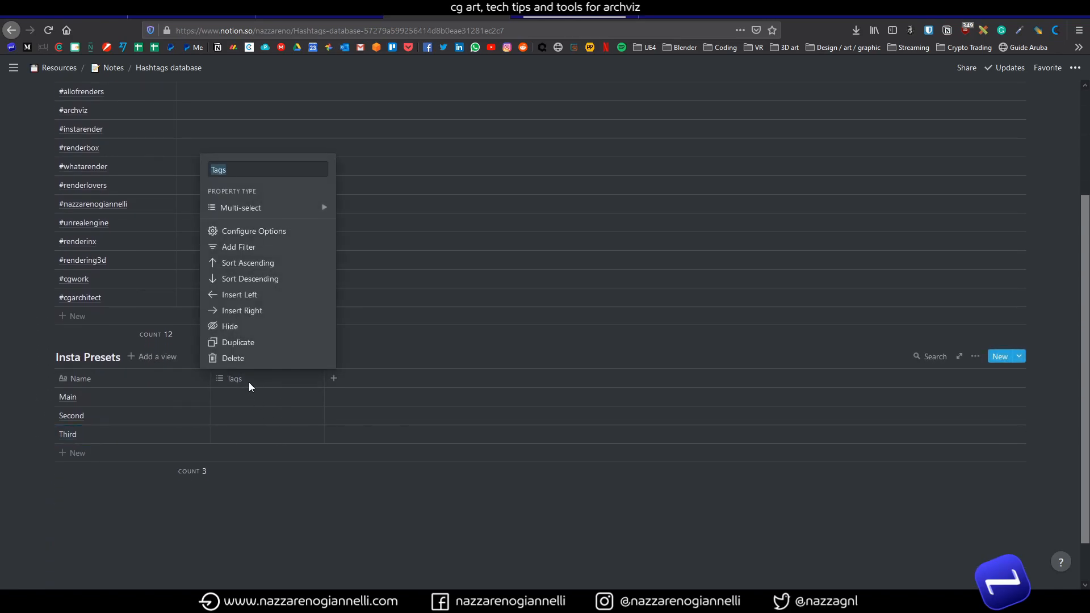
{"action": "mouse_move", "coordinate": [283, 218]}
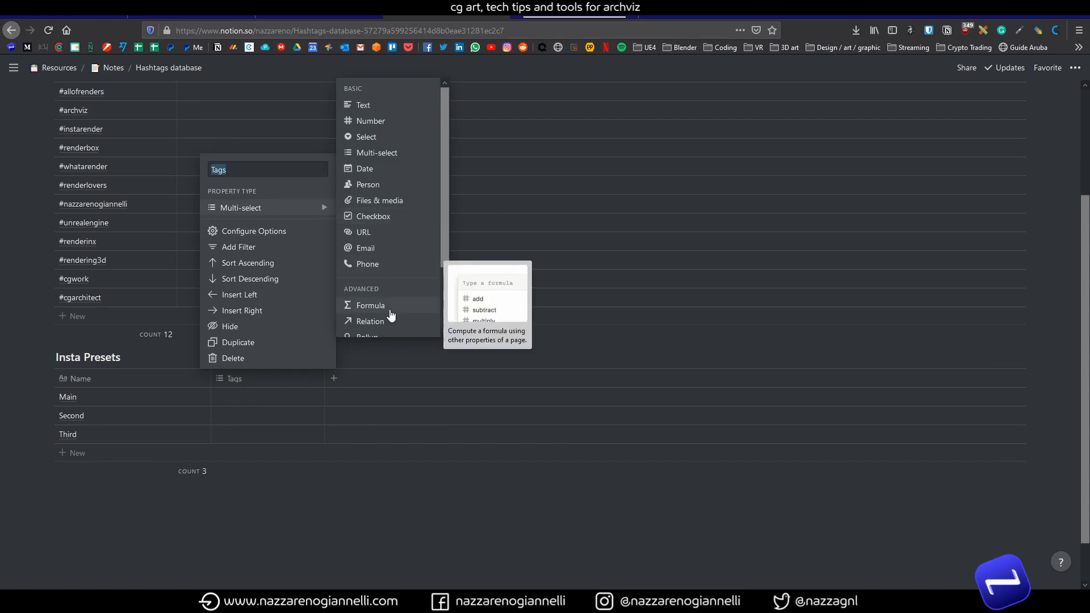
{"action": "left_click", "coordinate": [376, 322]}
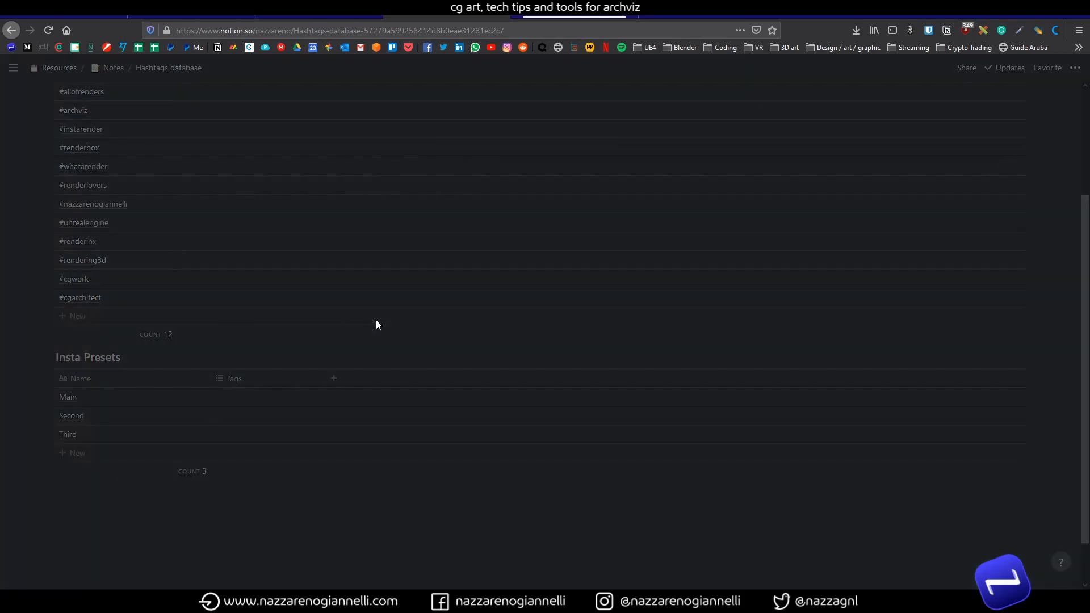
{"action": "left_click", "coordinate": [483, 325]}
{"action": "type", "text": "insta"}
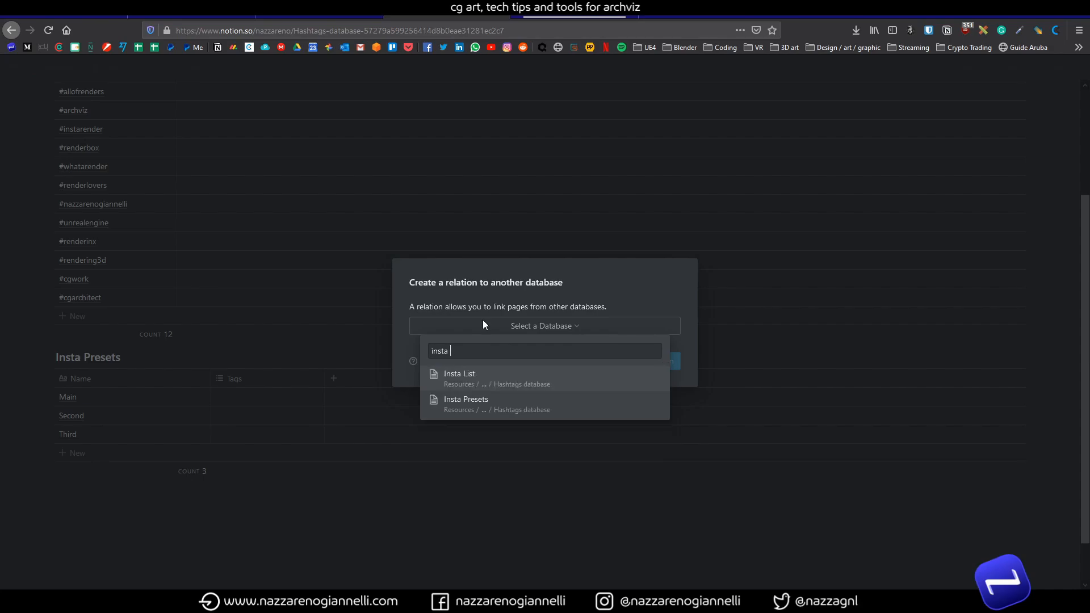
{"action": "left_click", "coordinate": [471, 380]}
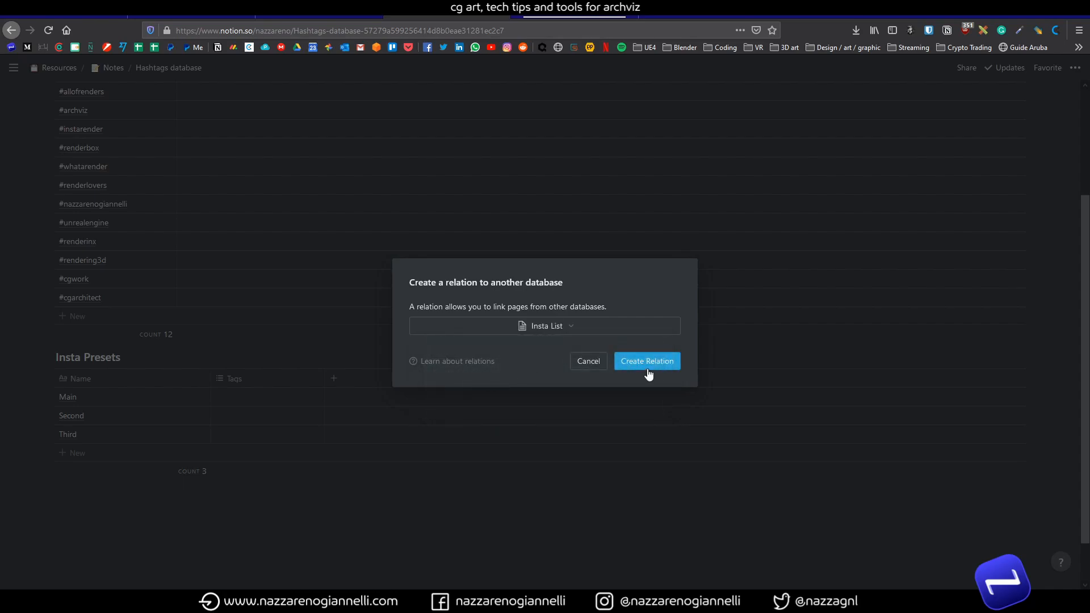
{"action": "left_click", "coordinate": [647, 365]}
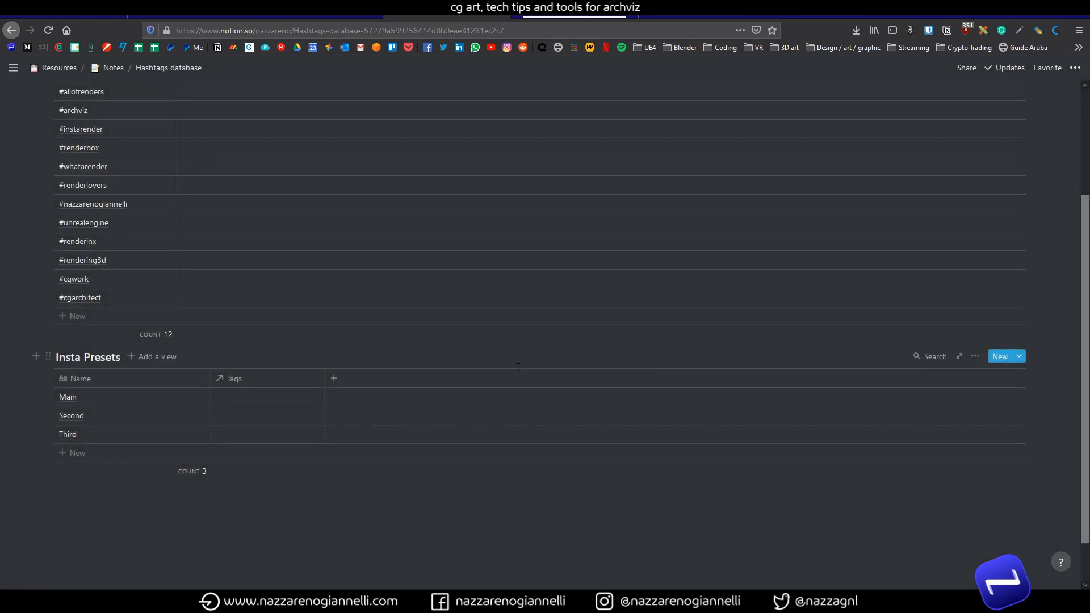
{"action": "scroll", "coordinate": [348, 452], "scroll_direction": "up", "scroll_amount": 3}
{"action": "scroll", "coordinate": [351, 438], "scroll_direction": "down", "scroll_amount": 2}
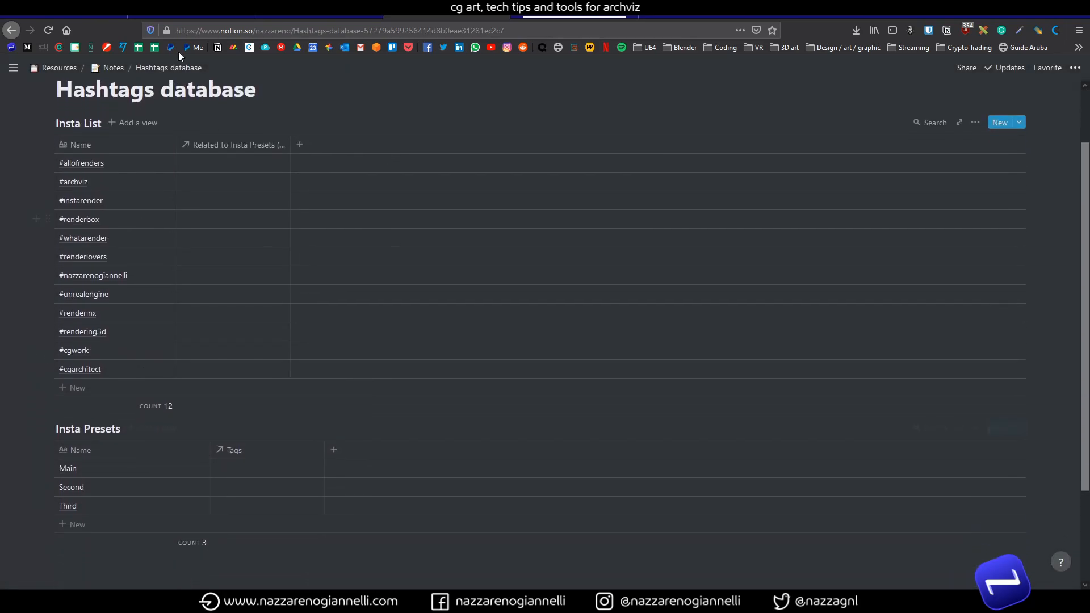
Step: Link the Main preset's Tags to #cgwork, #cgarchitect, the personal-name hashtag, #rendering3d, #renderinx and #allofrenders
{"action": "left_click", "coordinate": [268, 469]}
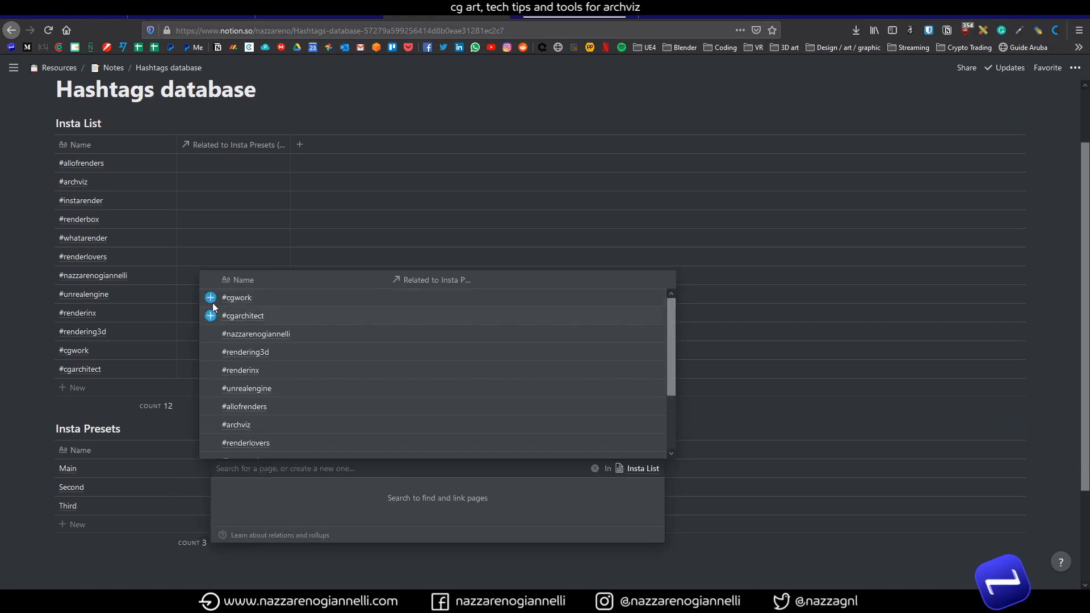
{"action": "left_click", "coordinate": [210, 299]}
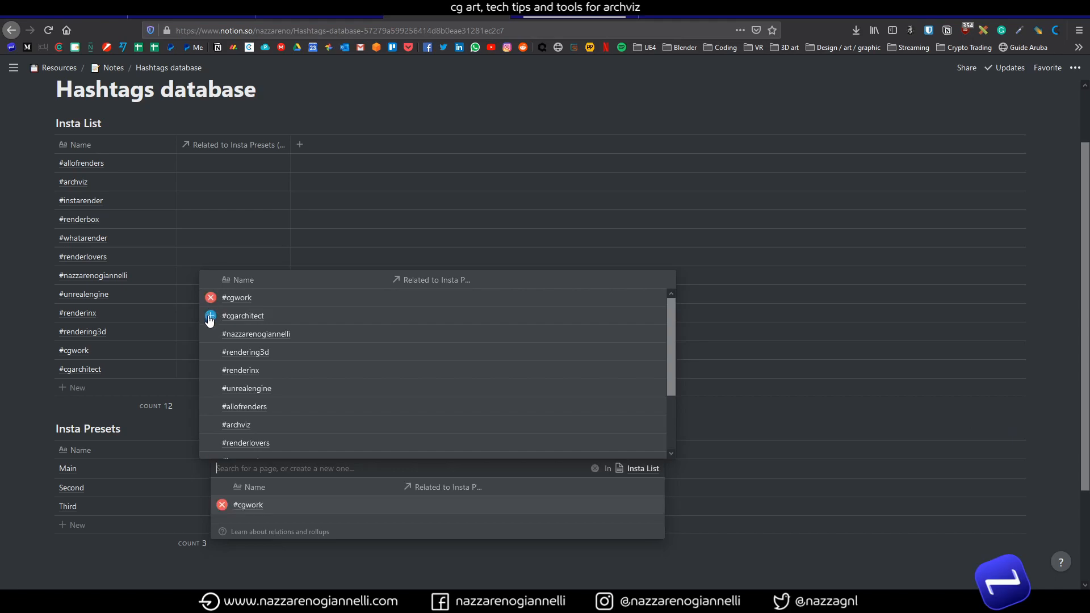
{"action": "left_click", "coordinate": [210, 316]}
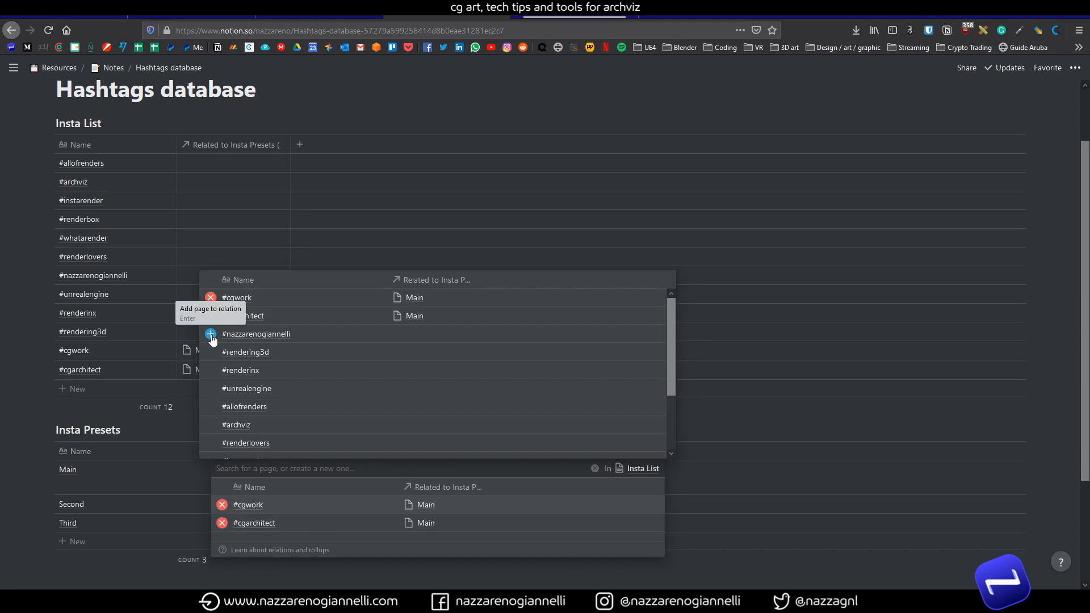
{"action": "left_click", "coordinate": [211, 334]}
{"action": "left_click", "coordinate": [211, 353]}
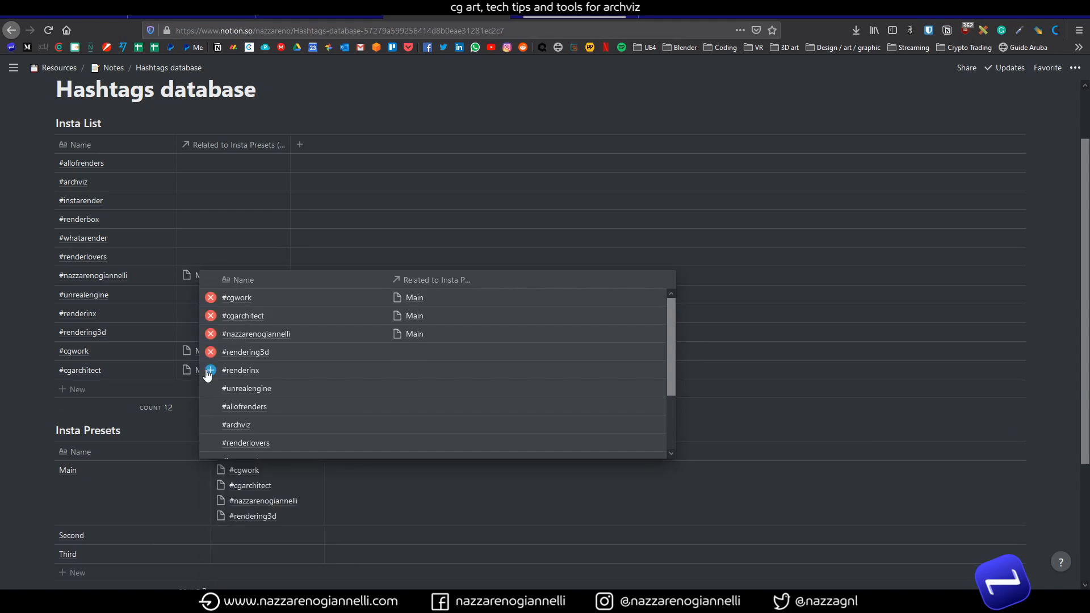
{"action": "left_click", "coordinate": [210, 371]}
{"action": "left_click", "coordinate": [211, 406]}
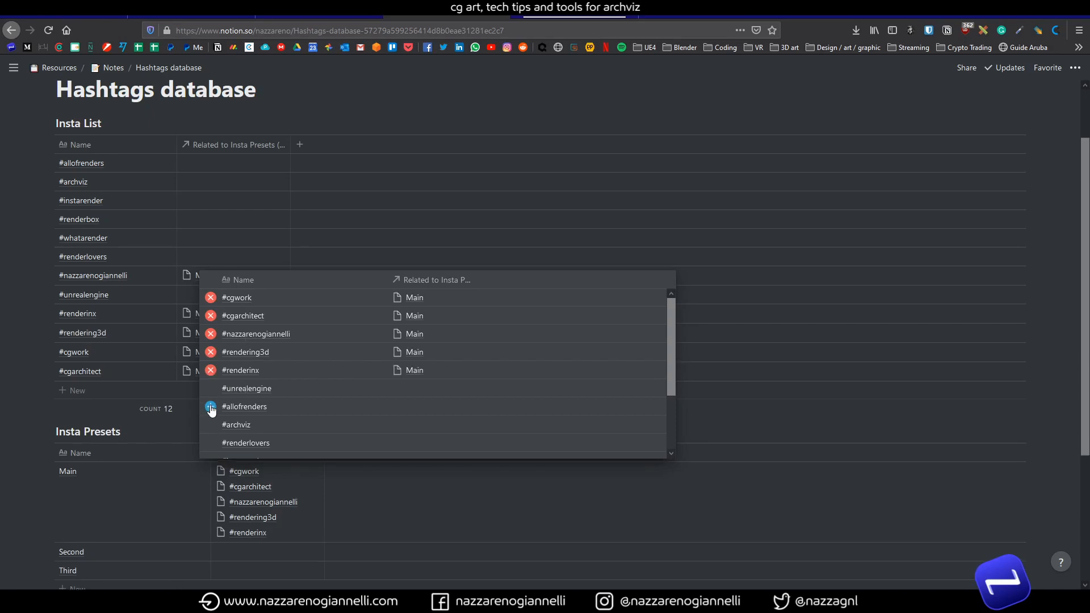
{"action": "key", "text": "Escape"}
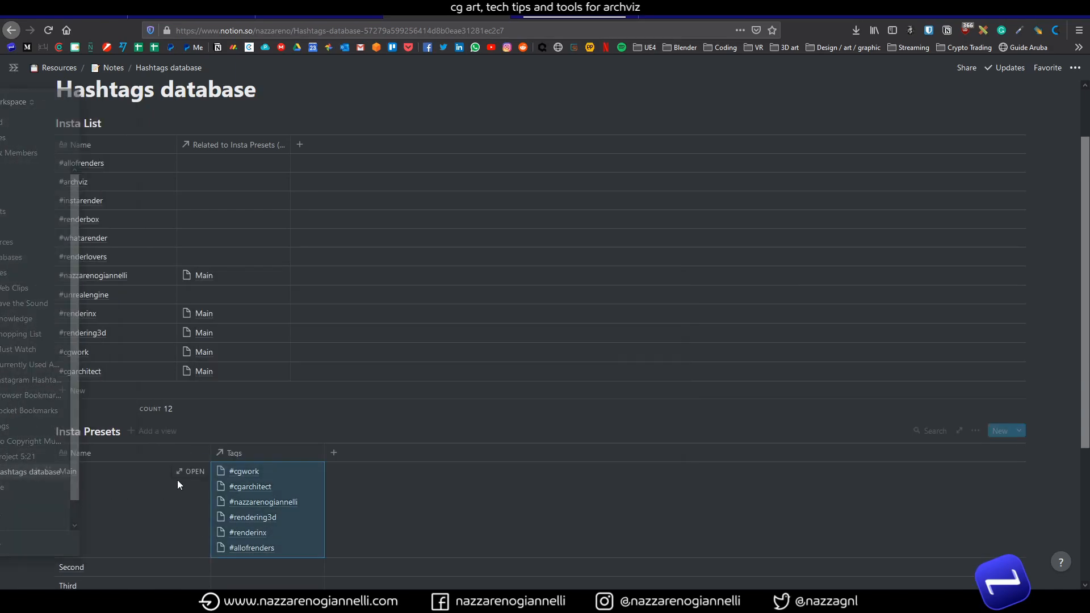
Step: Turn off cell wrapping for the Insta Presets table
{"action": "scroll", "coordinate": [182, 442], "scroll_direction": "down", "scroll_amount": 3}
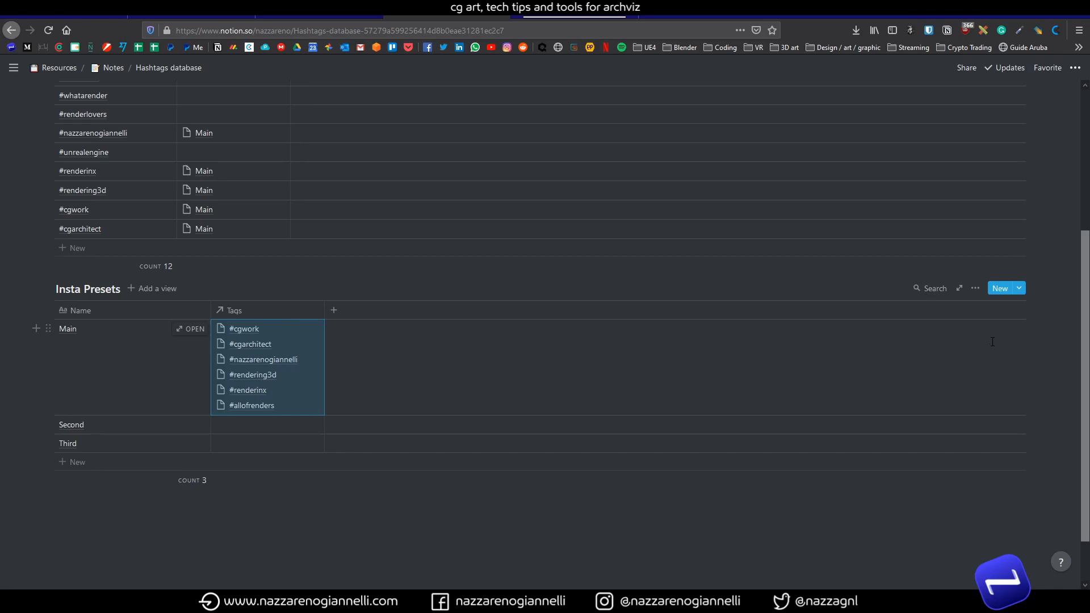
{"action": "left_click", "coordinate": [975, 289]}
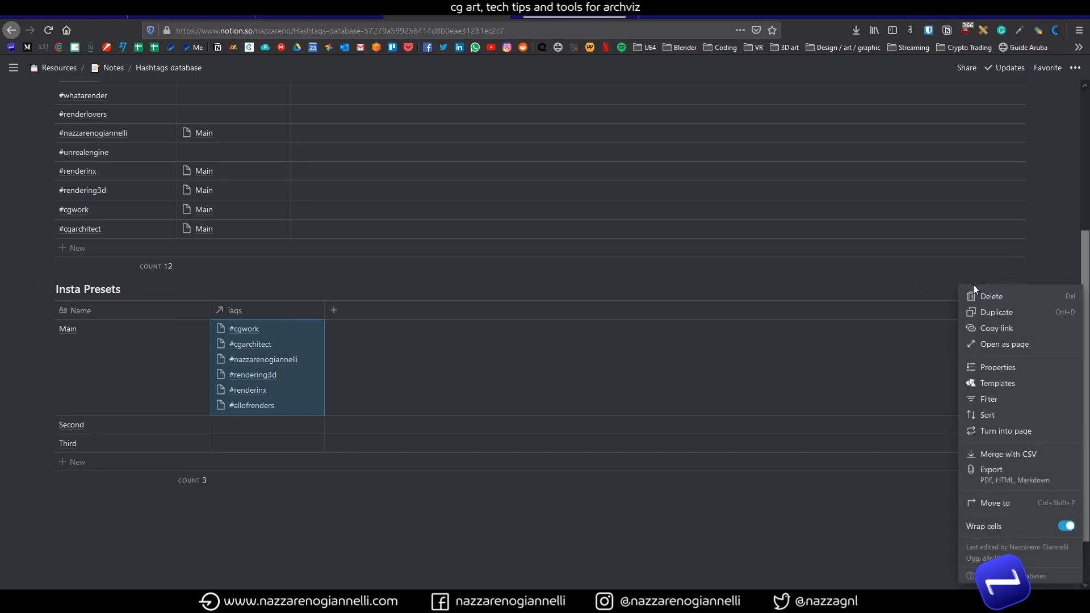
{"action": "left_click", "coordinate": [1067, 527]}
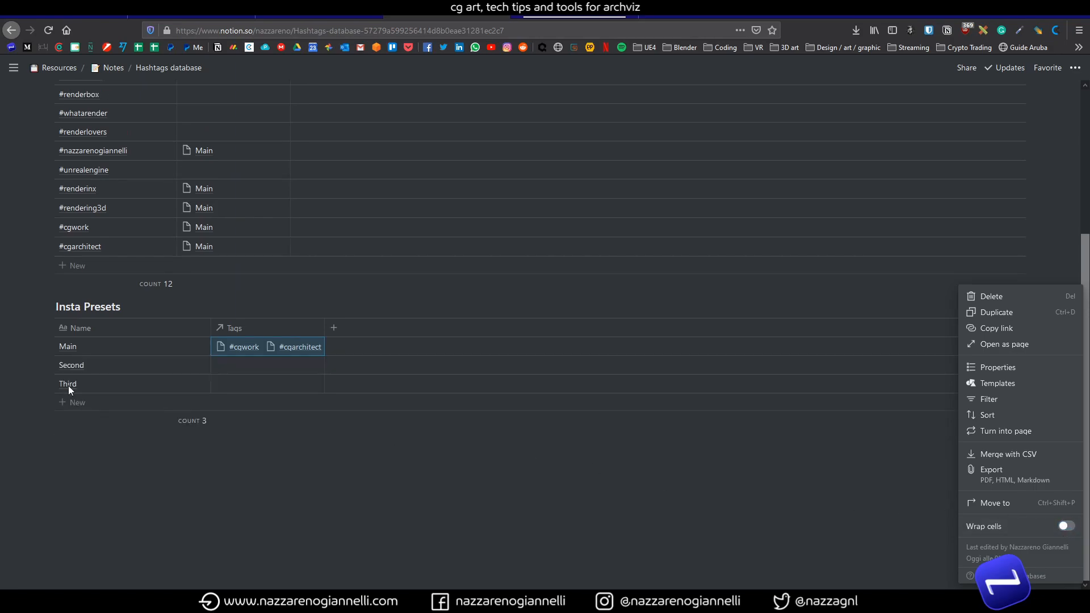
{"action": "left_click", "coordinate": [221, 369]}
Step: Link the Second preset's Tags to #whatarender, #renderlovers, #renderinx, #cgwork, #unrealengine and #allofrenders
{"action": "left_click", "coordinate": [265, 366]}
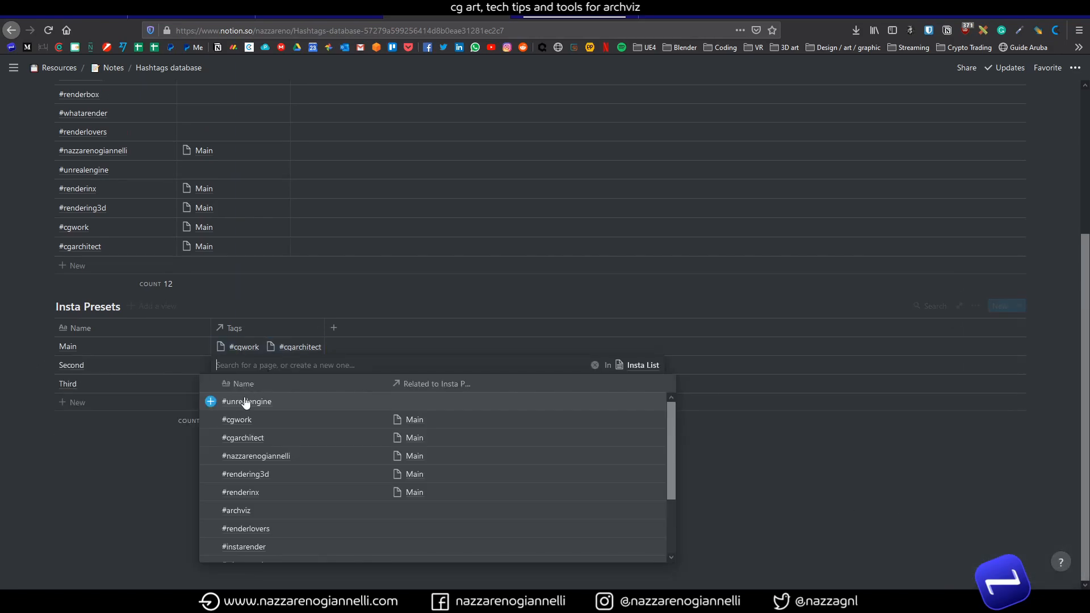
{"action": "scroll", "coordinate": [257, 470], "scroll_direction": "down", "scroll_amount": 2}
{"action": "left_click", "coordinate": [210, 490]}
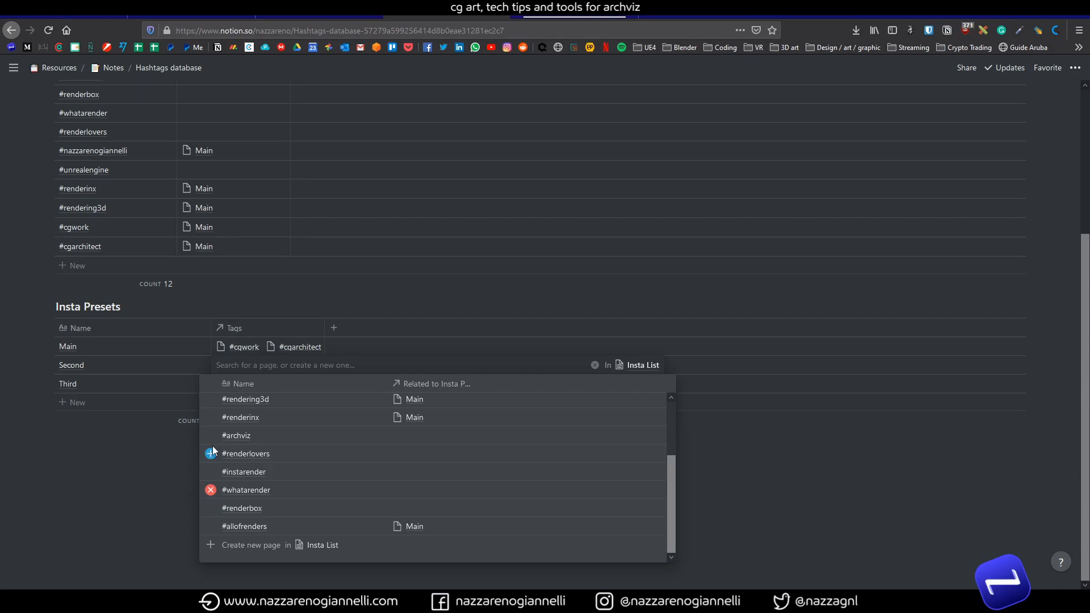
{"action": "left_click", "coordinate": [210, 454]}
{"action": "left_click", "coordinate": [210, 418]}
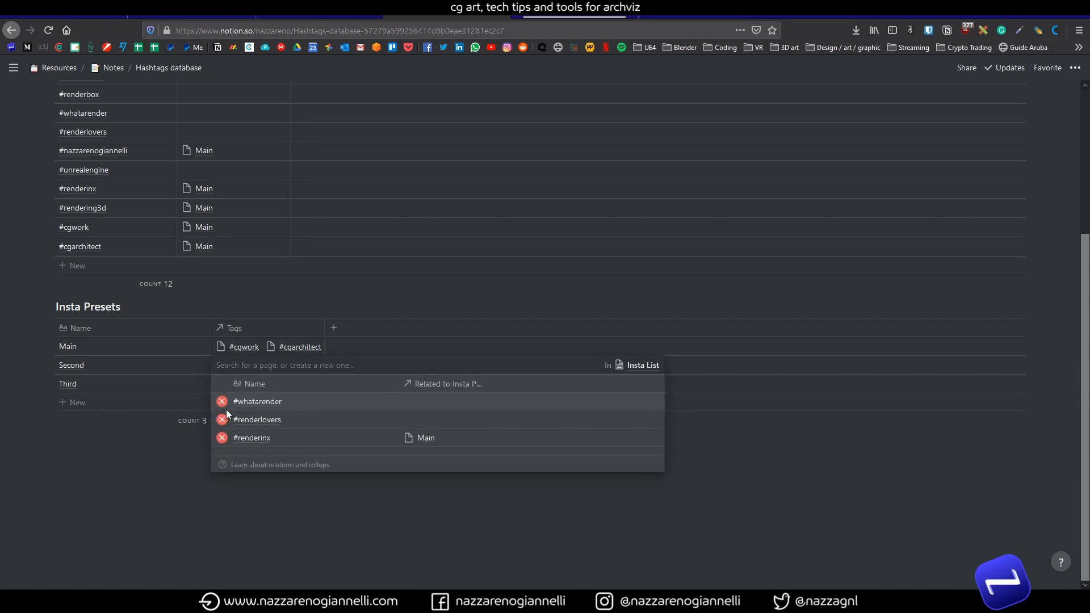
{"action": "left_click", "coordinate": [211, 420]}
{"action": "left_click", "coordinate": [213, 404]}
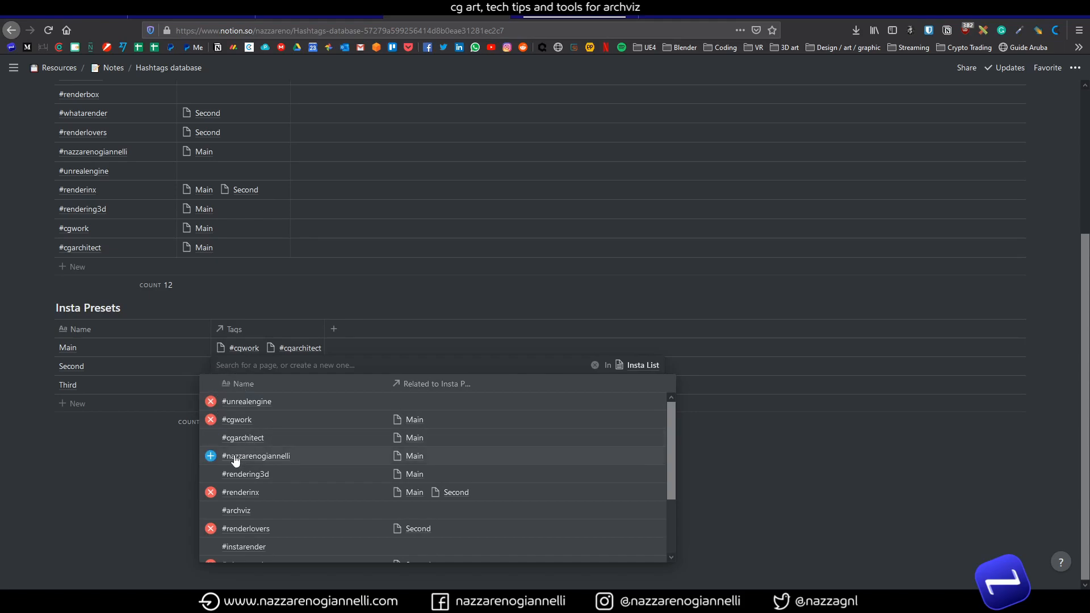
{"action": "scroll", "coordinate": [230, 471], "scroll_direction": "down", "scroll_amount": 3}
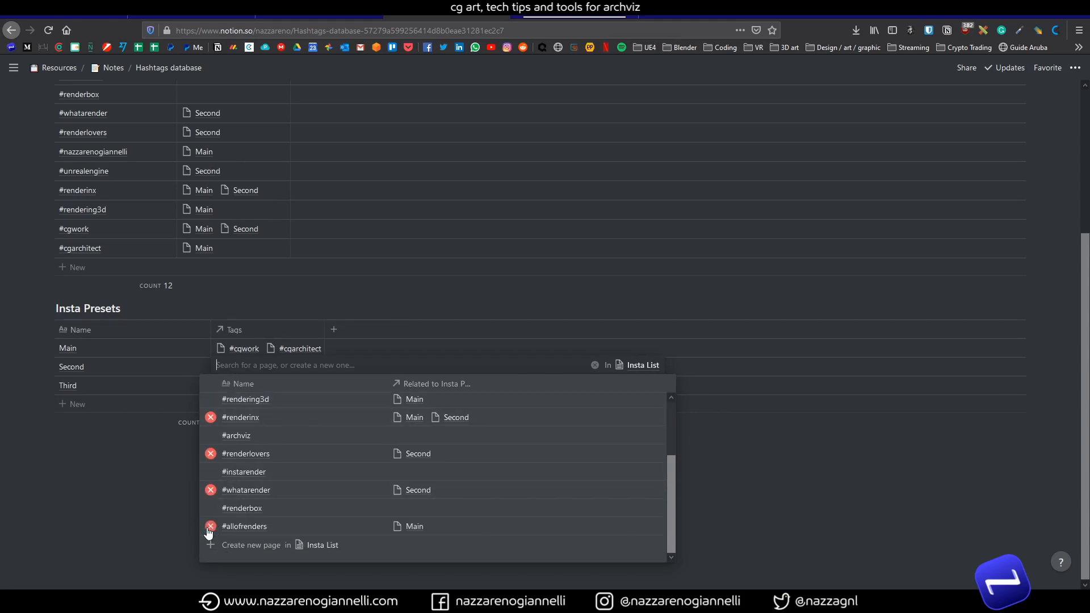
{"action": "left_click", "coordinate": [181, 485]}
Step: Link the Third preset's Tags to #rendering3d, the personal-name hashtag, #unrealengine, #renderinx, #archviz, #instarender, #renderbox, #renderlovers and #whatarender
{"action": "left_click", "coordinate": [239, 387]}
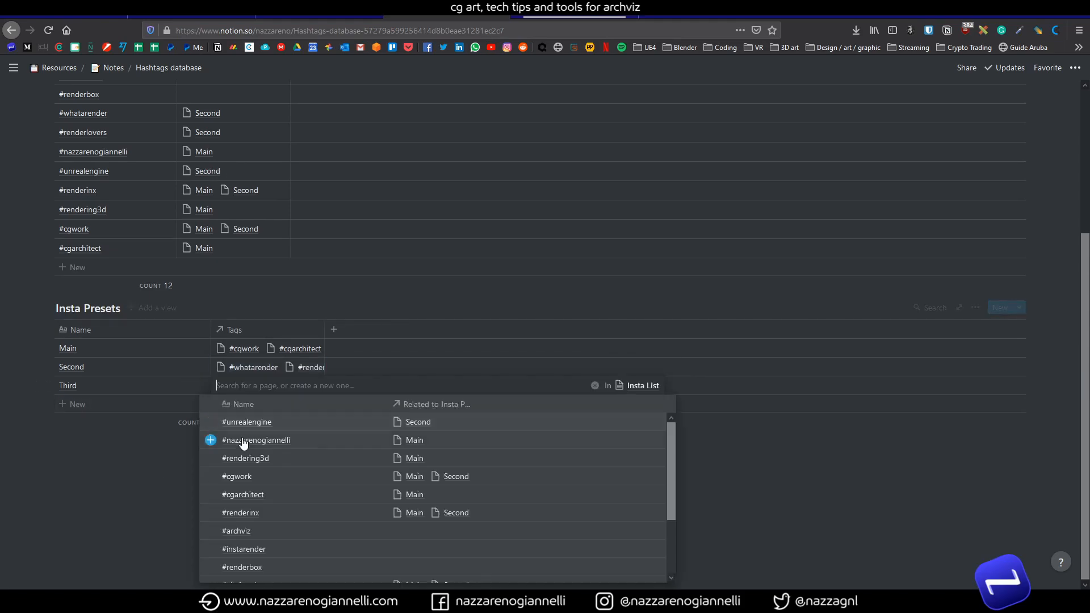
{"action": "left_click", "coordinate": [211, 458]}
{"action": "left_click", "coordinate": [214, 442]}
{"action": "left_click", "coordinate": [213, 422]}
{"action": "left_click", "coordinate": [210, 512]}
{"action": "left_click", "coordinate": [211, 531]}
{"action": "left_click", "coordinate": [212, 551]}
{"action": "scroll", "coordinate": [213, 539], "scroll_direction": "down", "scroll_amount": 2}
{"action": "left_click", "coordinate": [211, 494]}
{"action": "left_click", "coordinate": [210, 528]}
{"action": "left_click", "coordinate": [211, 546]}
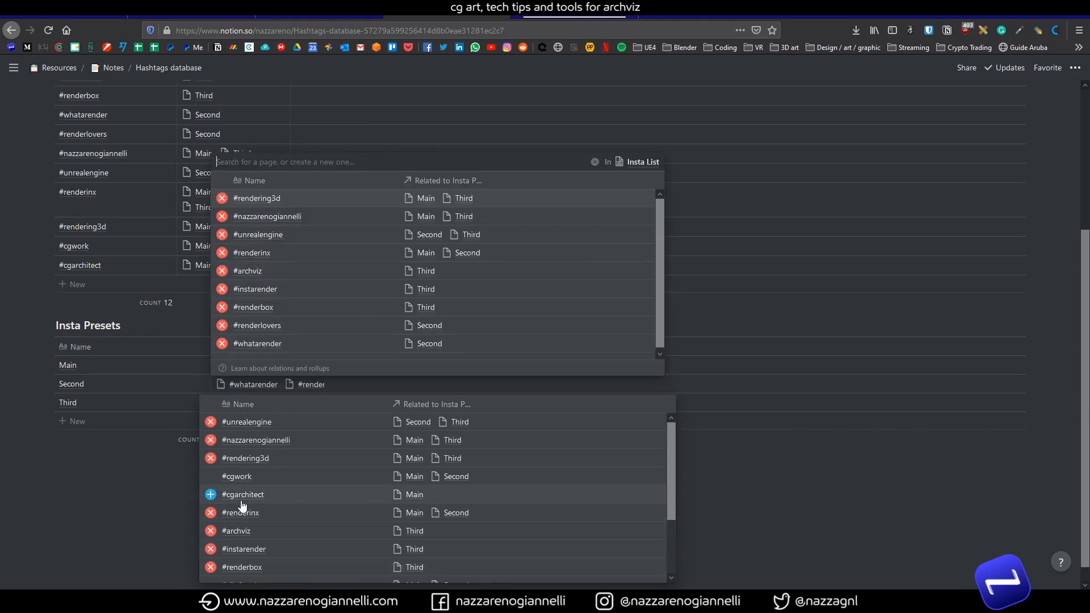
{"action": "left_click", "coordinate": [170, 498]}
Step: Review which presets each Insta List hashtag is related to and compare them with the Insta Presets table
{"action": "scroll", "coordinate": [376, 477], "scroll_direction": "up", "scroll_amount": 4}
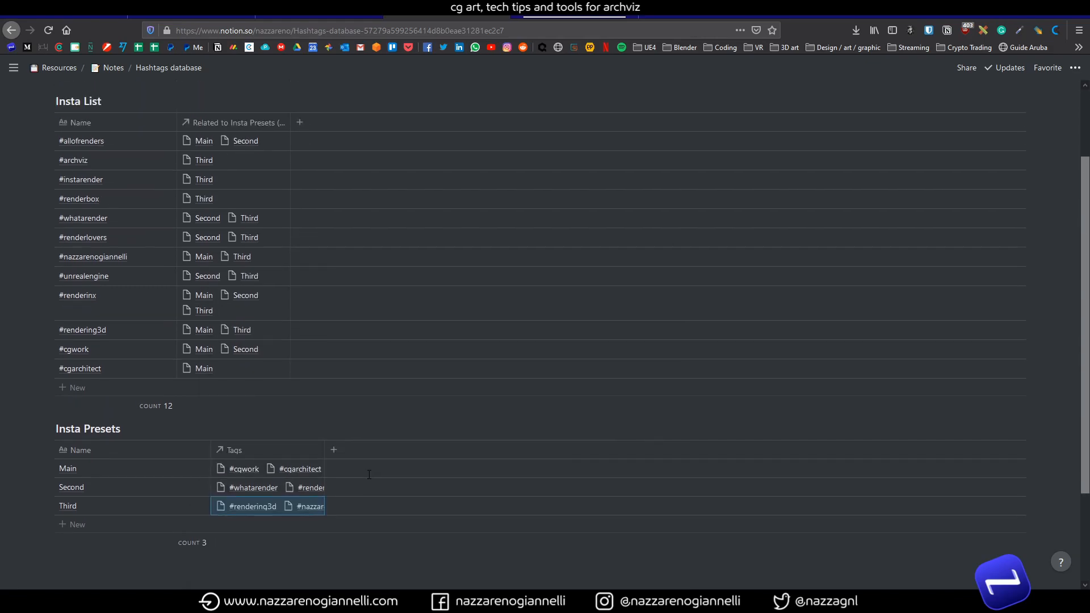
{"action": "scroll", "coordinate": [353, 479], "scroll_direction": "down", "scroll_amount": 3}
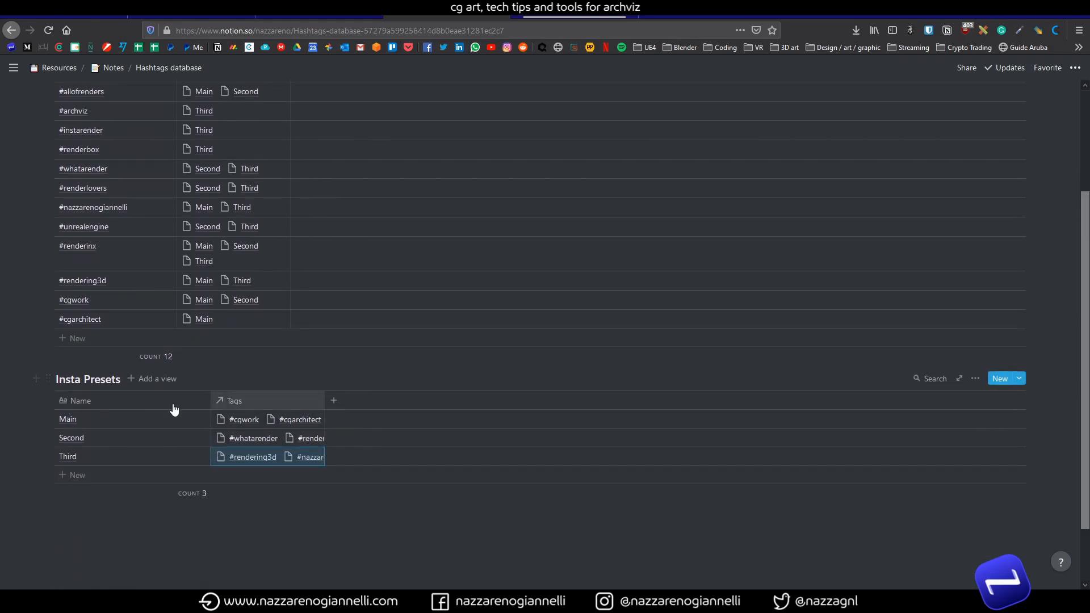
{"action": "scroll", "coordinate": [342, 457], "scroll_direction": "up", "scroll_amount": 3}
{"action": "scroll", "coordinate": [343, 457], "scroll_direction": "up", "scroll_amount": 2}
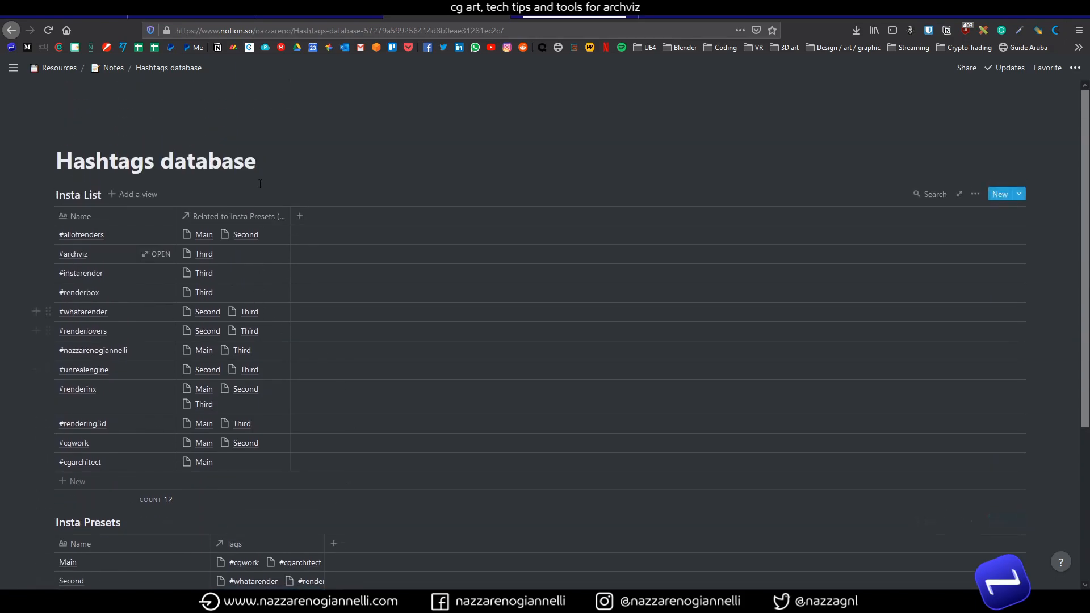
{"action": "scroll", "coordinate": [352, 440], "scroll_direction": "down", "scroll_amount": 5}
{"action": "scroll", "coordinate": [301, 391], "scroll_direction": "up", "scroll_amount": 5}
{"action": "scroll", "coordinate": [301, 397], "scroll_direction": "down", "scroll_amount": 3}
{"action": "scroll", "coordinate": [287, 468], "scroll_direction": "up", "scroll_amount": 3}
{"action": "scroll", "coordinate": [267, 284], "scroll_direction": "down", "scroll_amount": 5}
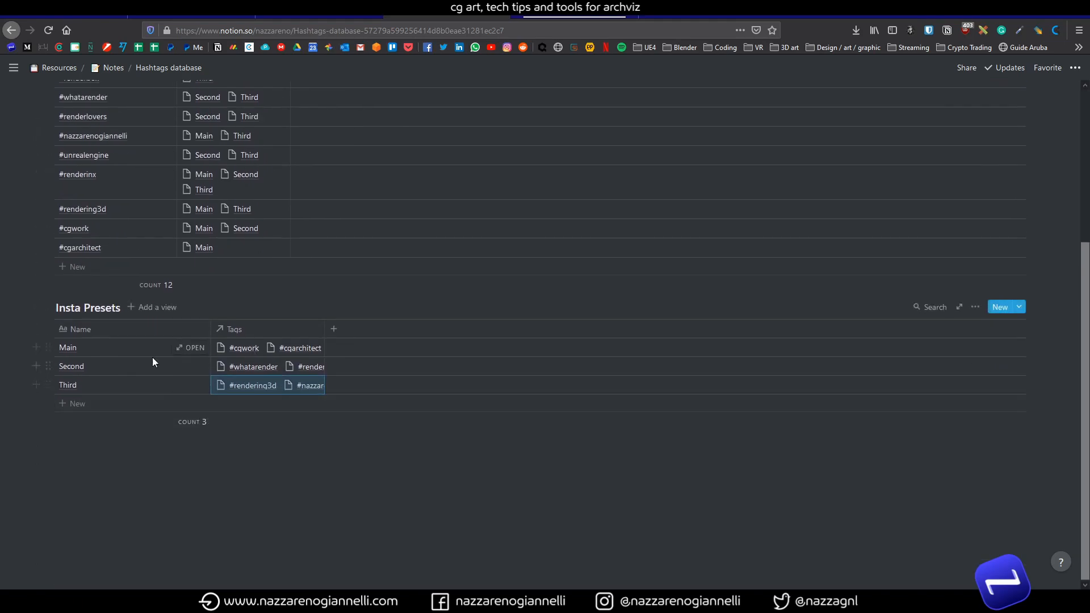
{"action": "scroll", "coordinate": [222, 442], "scroll_direction": "up", "scroll_amount": 3}
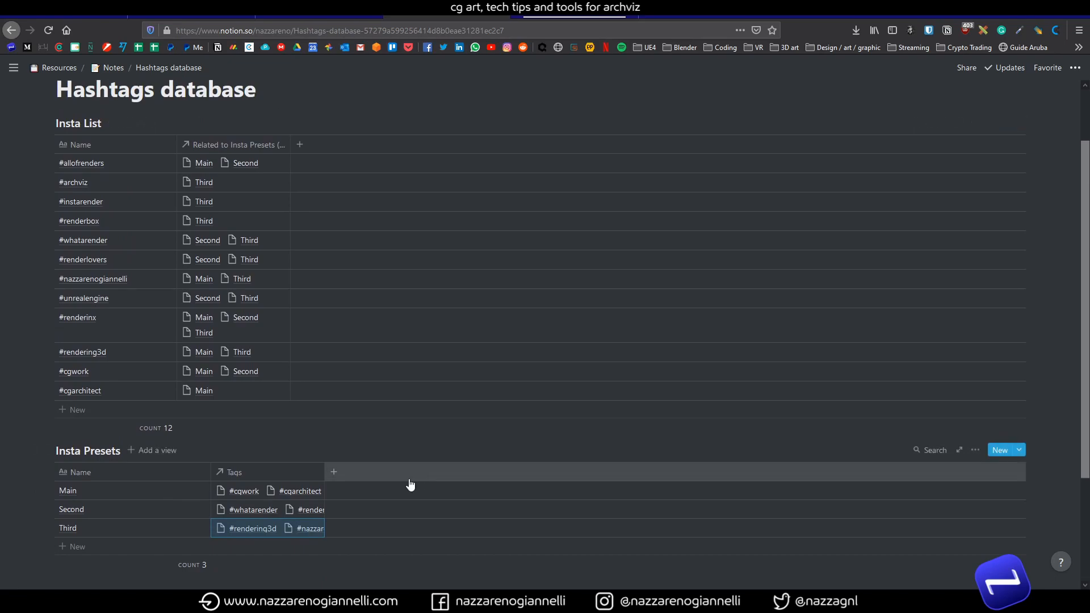
Step: Add a new column to the Insta Presets table and set its property type to Rollup
{"action": "scroll", "coordinate": [403, 481], "scroll_direction": "down", "scroll_amount": 2}
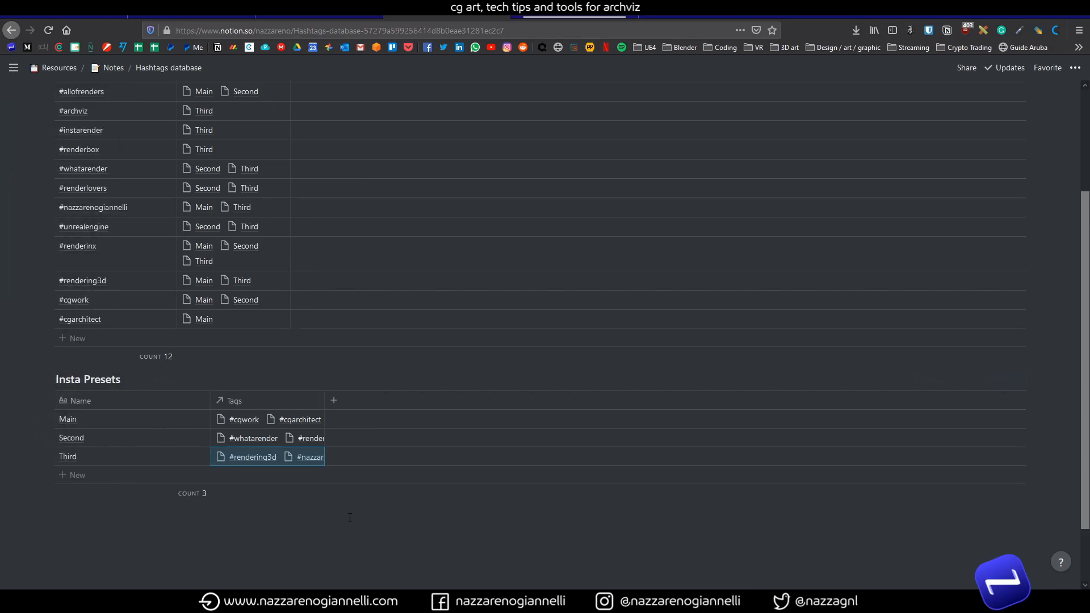
{"action": "left_click", "coordinate": [334, 404]}
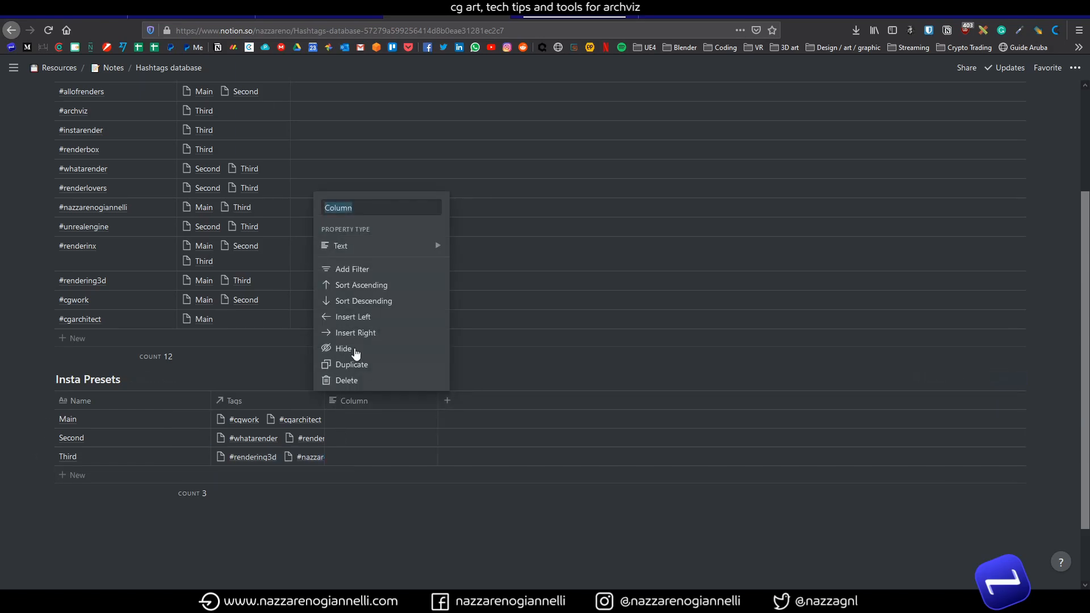
{"action": "left_click", "coordinate": [389, 245]}
{"action": "scroll", "coordinate": [518, 357], "scroll_direction": "down", "scroll_amount": 2}
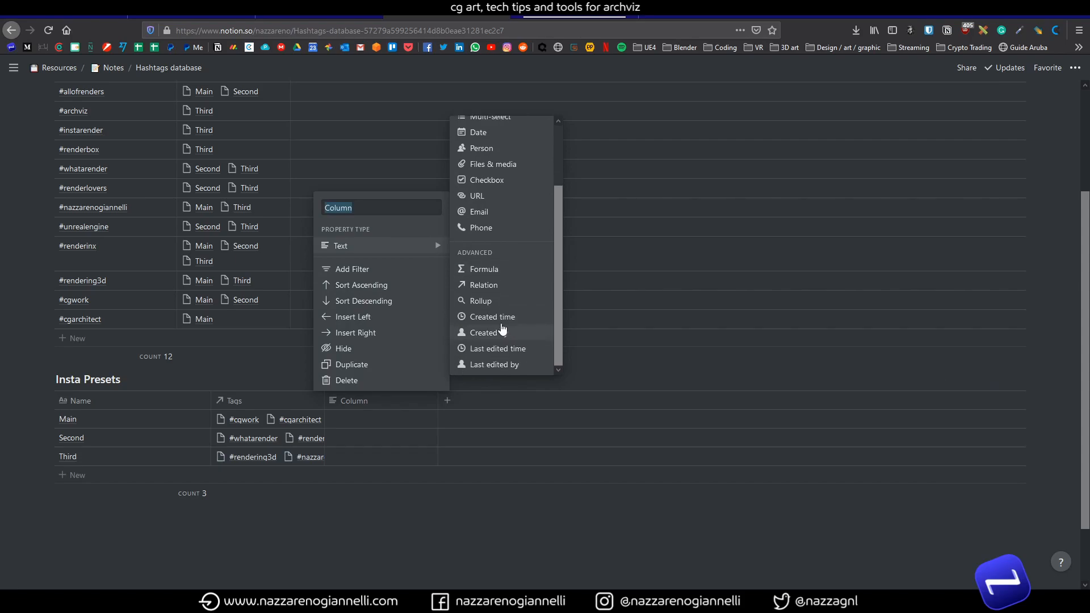
{"action": "left_click", "coordinate": [480, 302]}
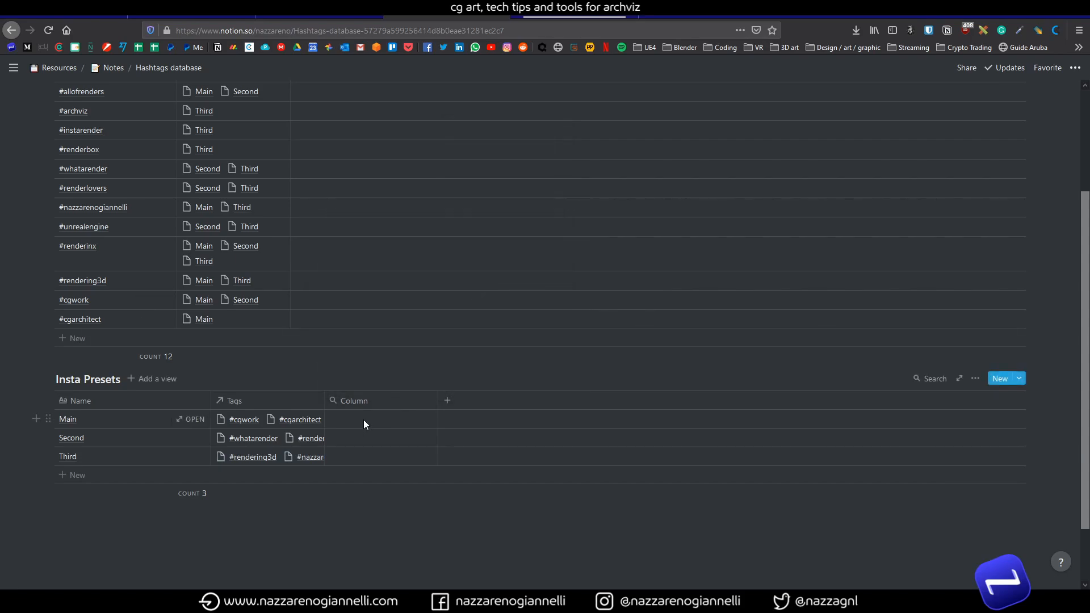
Step: Name the new rollup column "Counter" and base its rollup on the Tags relation
{"action": "left_click", "coordinate": [364, 401]}
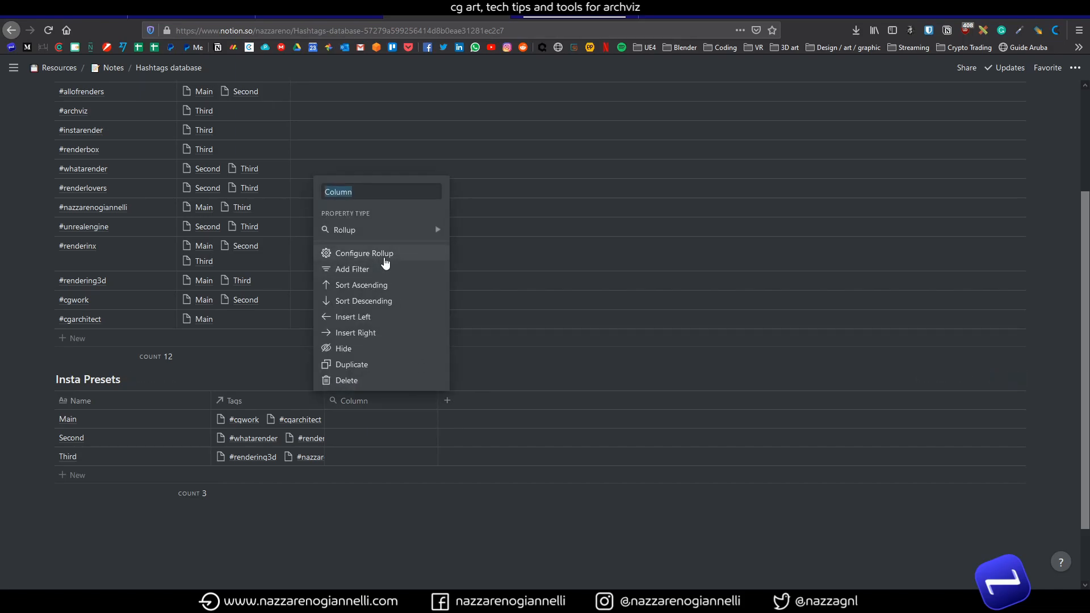
{"action": "type", "text": "Coun"}
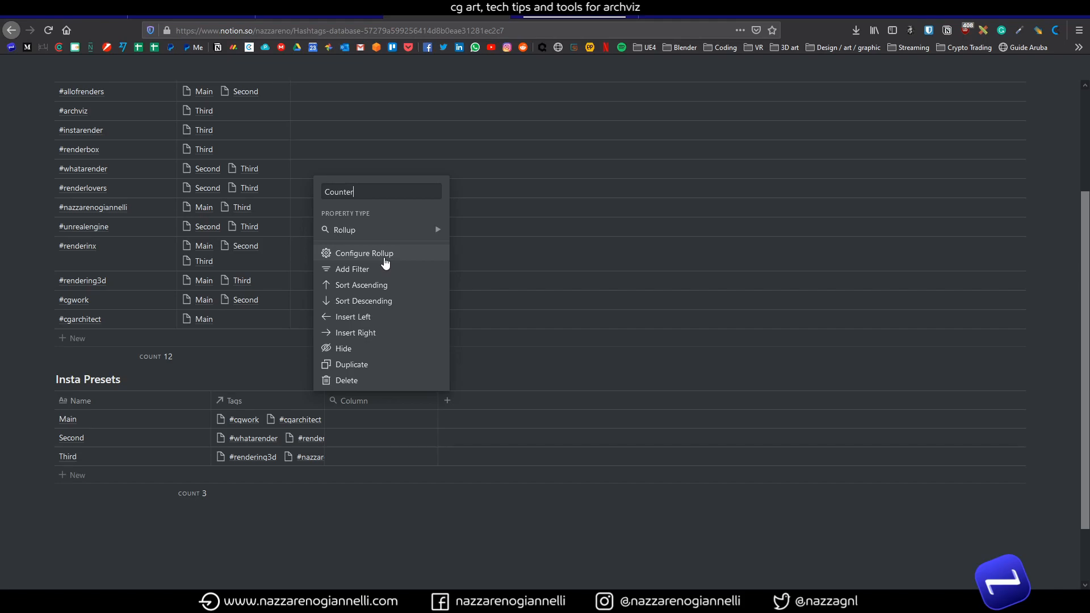
{"action": "left_click", "coordinate": [385, 262]}
{"action": "left_click", "coordinate": [392, 456]}
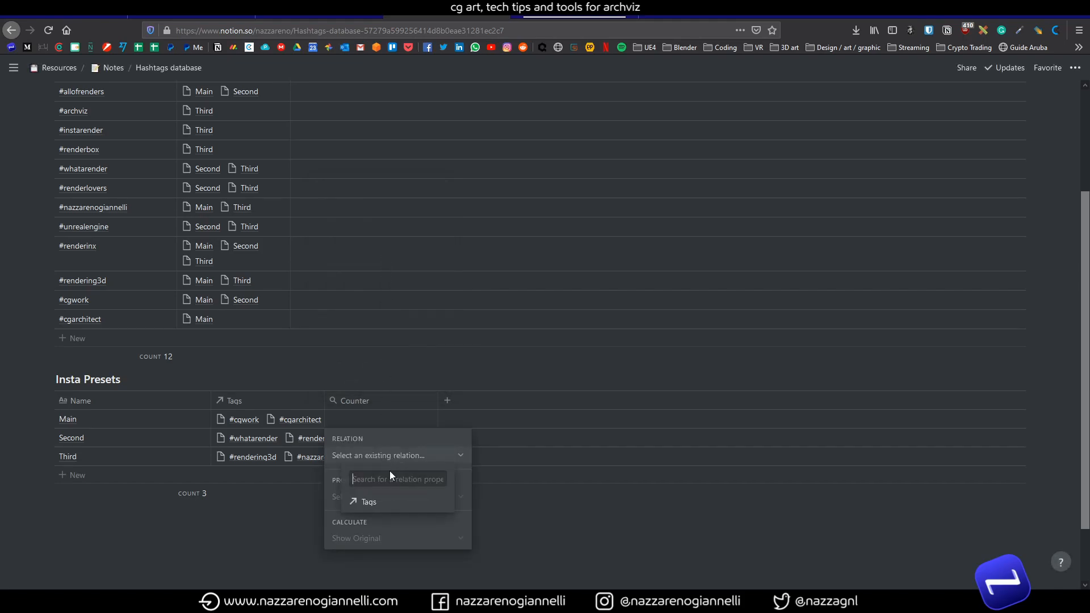
{"action": "left_click", "coordinate": [369, 502]}
{"action": "left_click", "coordinate": [242, 400]}
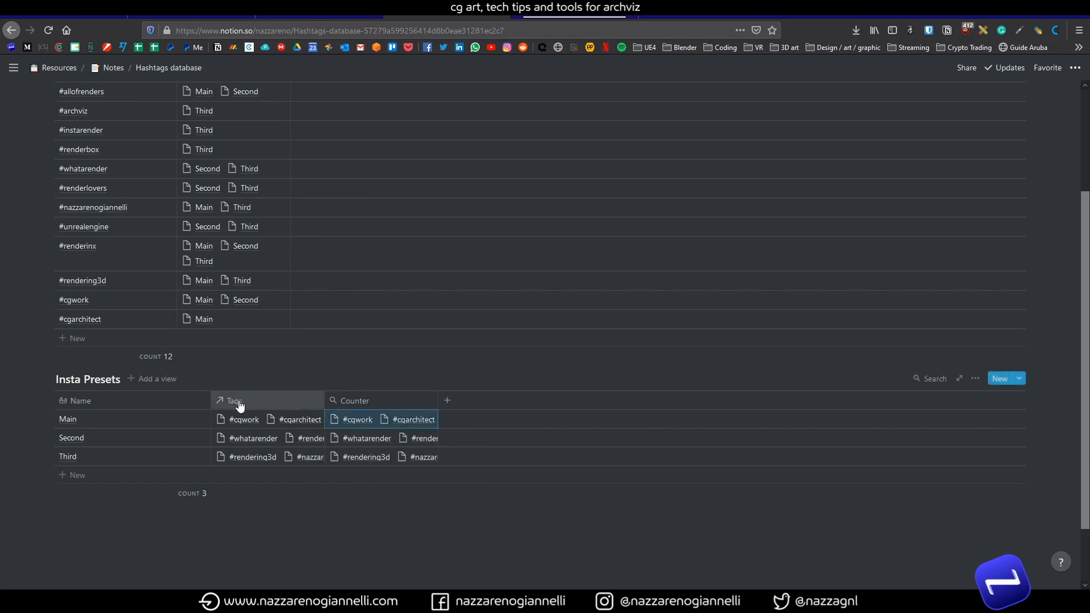
Step: Rename the Tags column of Insta Presets to "Hashtags"
{"action": "left_click", "coordinate": [238, 400]}
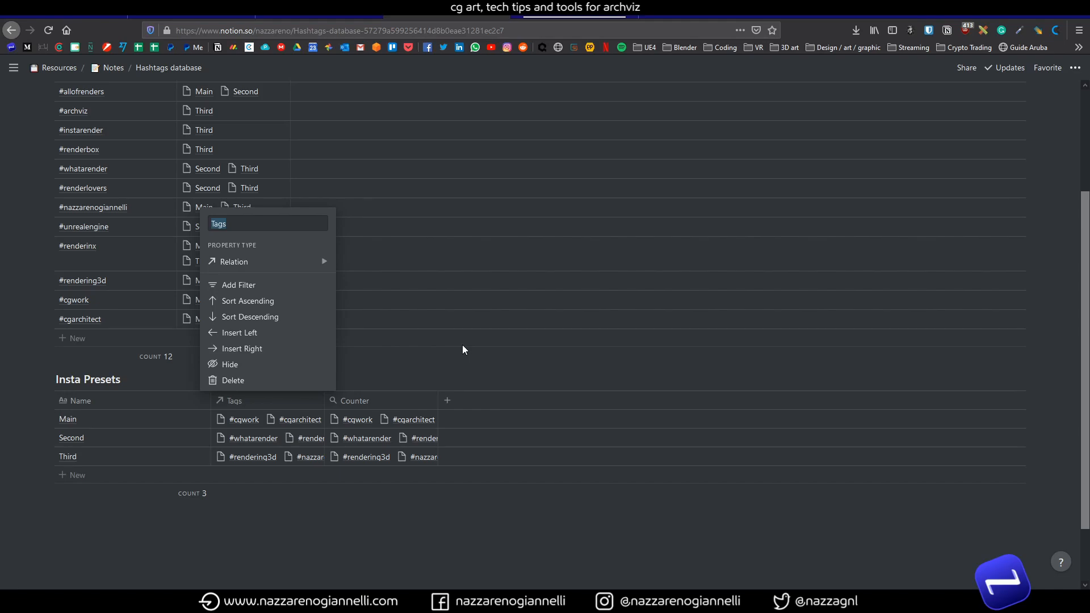
{"action": "type", "text": "Hashtags"}
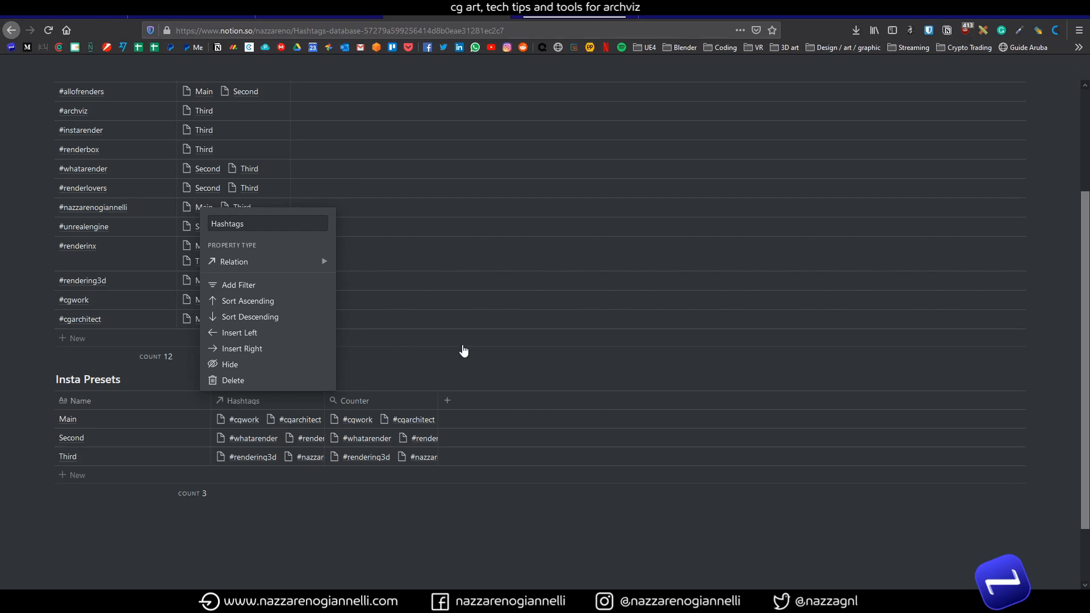
{"action": "left_click", "coordinate": [462, 346]}
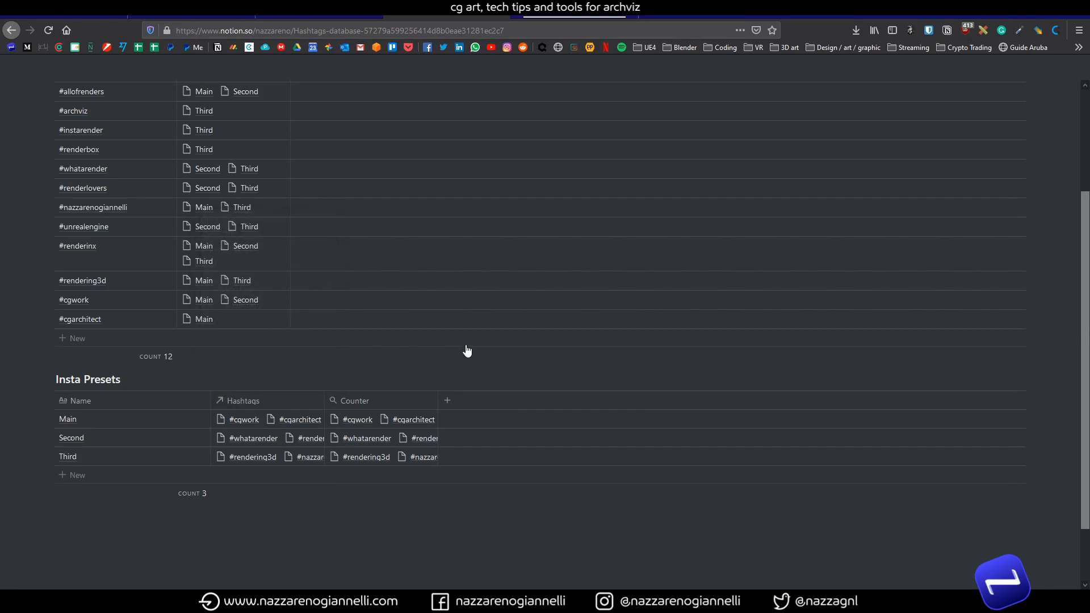
Step: Set the Counter rollup's calculation to Count all
{"action": "left_click", "coordinate": [380, 405]}
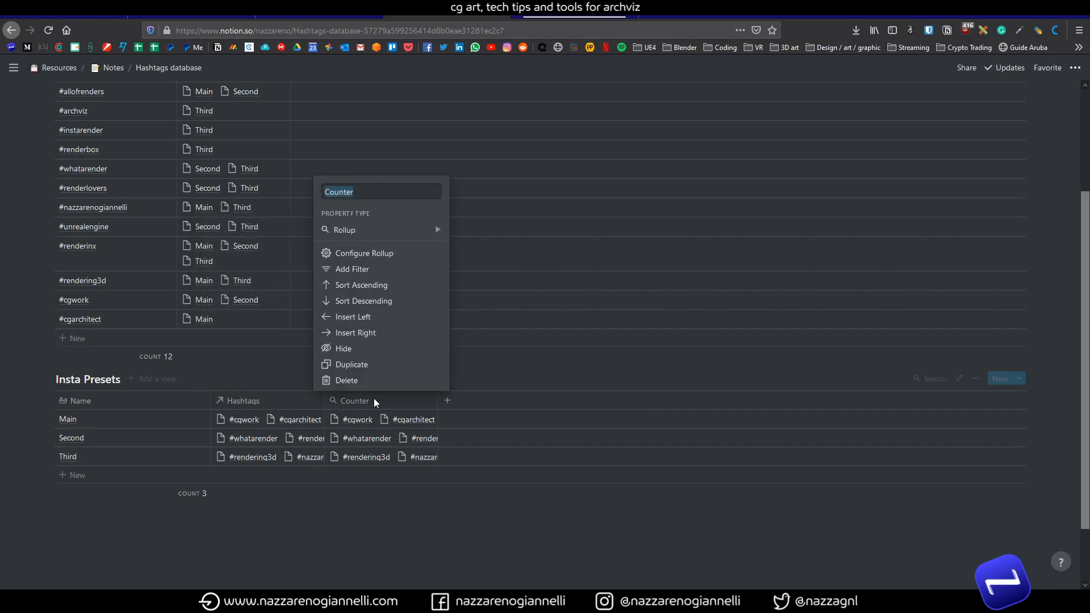
{"action": "left_click", "coordinate": [403, 255]}
{"action": "left_click", "coordinate": [393, 540]}
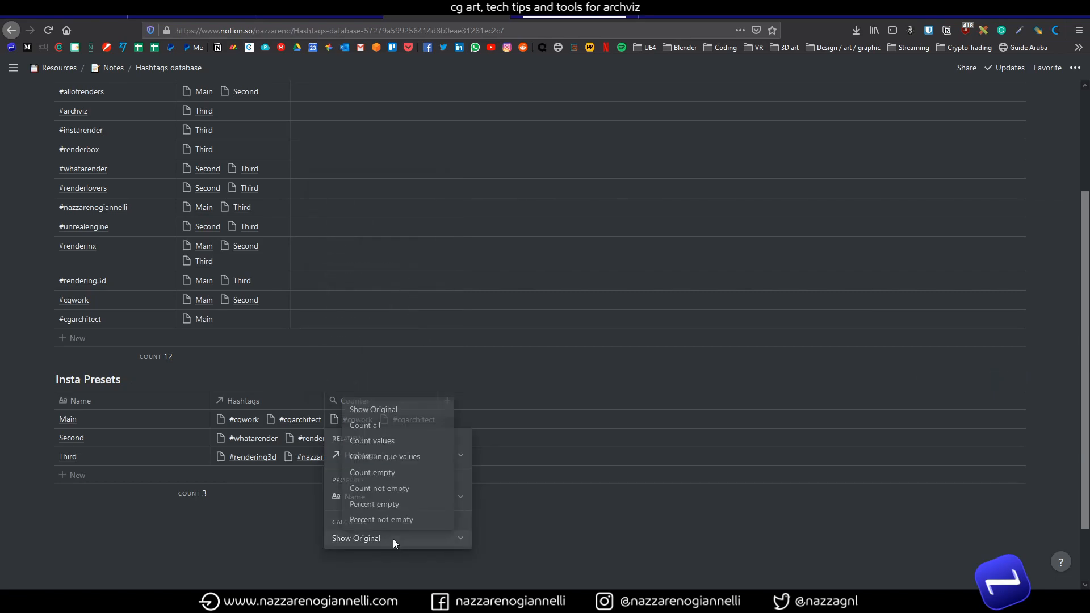
{"action": "left_click", "coordinate": [372, 426]}
{"action": "left_click", "coordinate": [533, 343]}
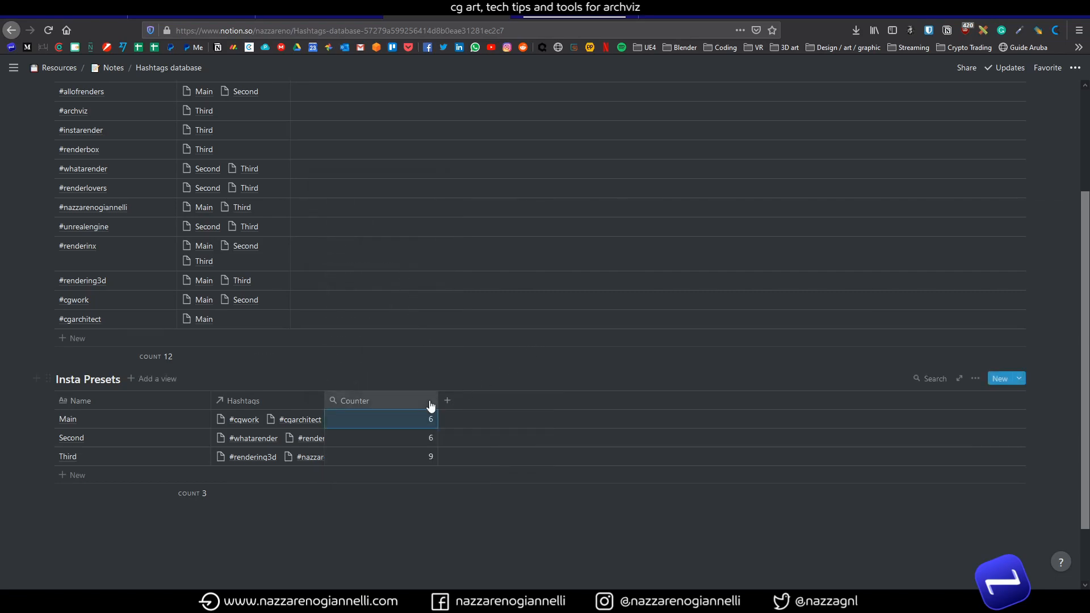
Step: Narrow the Counter and Name columns of the Insta Presets table
{"action": "left_click_drag", "start_coordinate": [431, 405], "coordinate": [296, 435]}
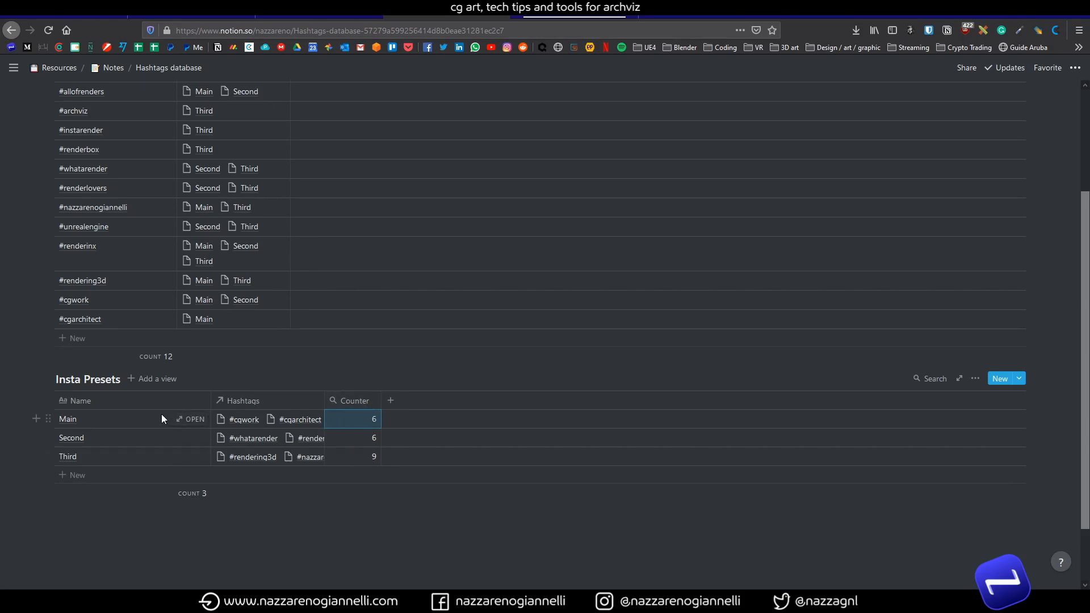
{"action": "left_click_drag", "start_coordinate": [210, 403], "coordinate": [140, 405]}
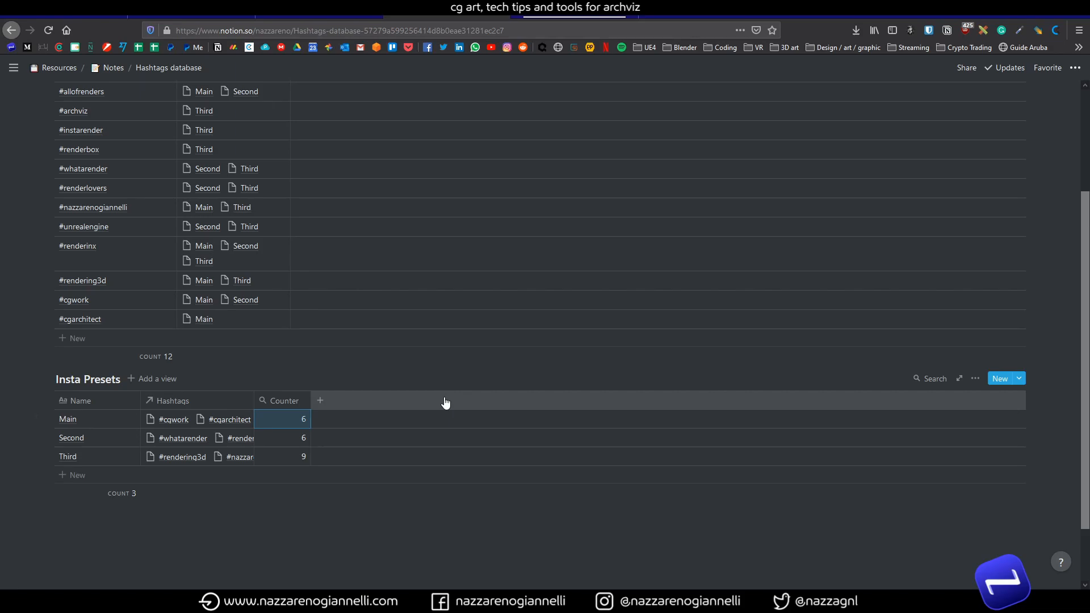
Step: Add a Formula column named "List" to the Insta Presets table
{"action": "left_click", "coordinate": [321, 402]}
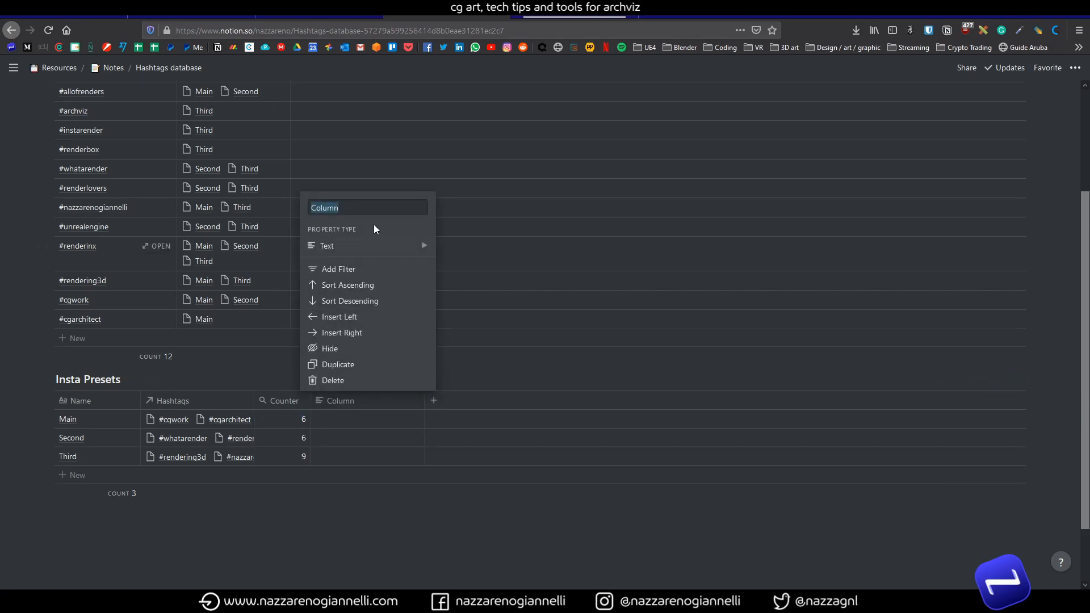
{"action": "mouse_move", "coordinate": [374, 245]}
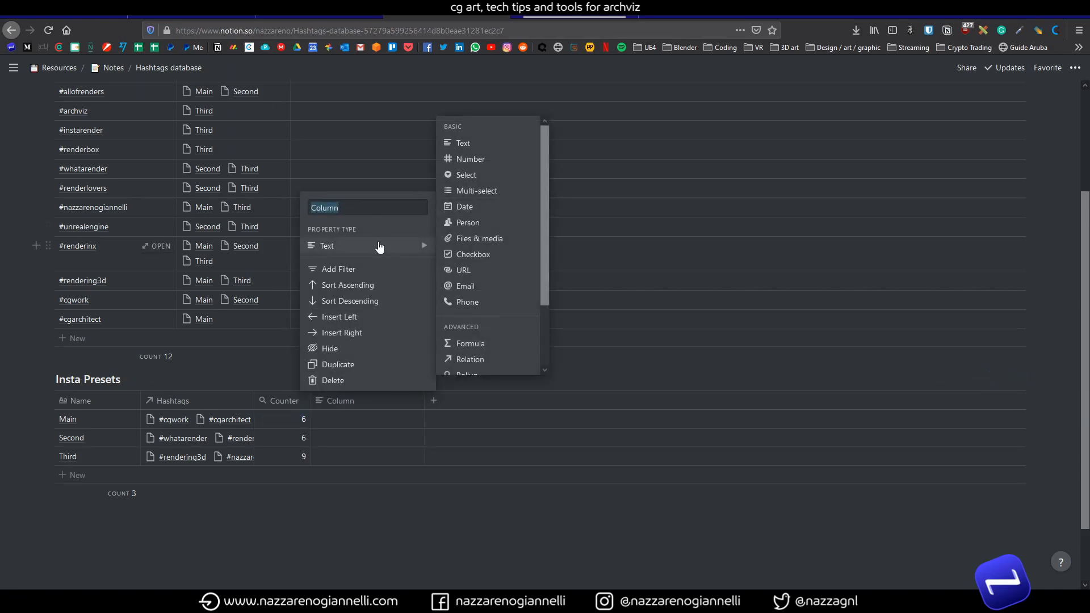
{"action": "left_click", "coordinate": [482, 344]}
{"action": "left_click", "coordinate": [360, 402]}
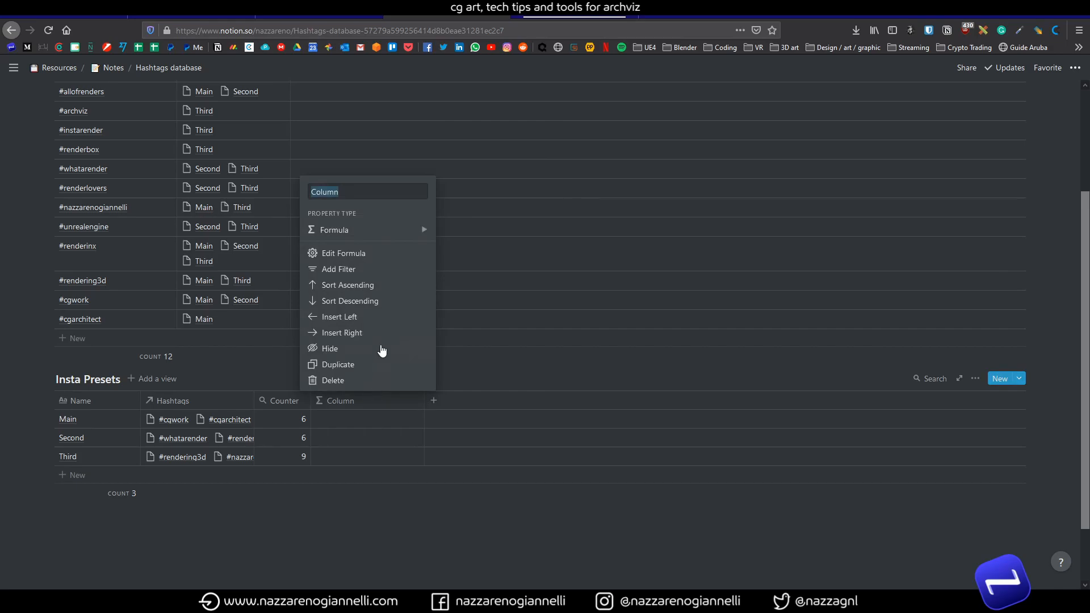
{"action": "type", "text": "List"}
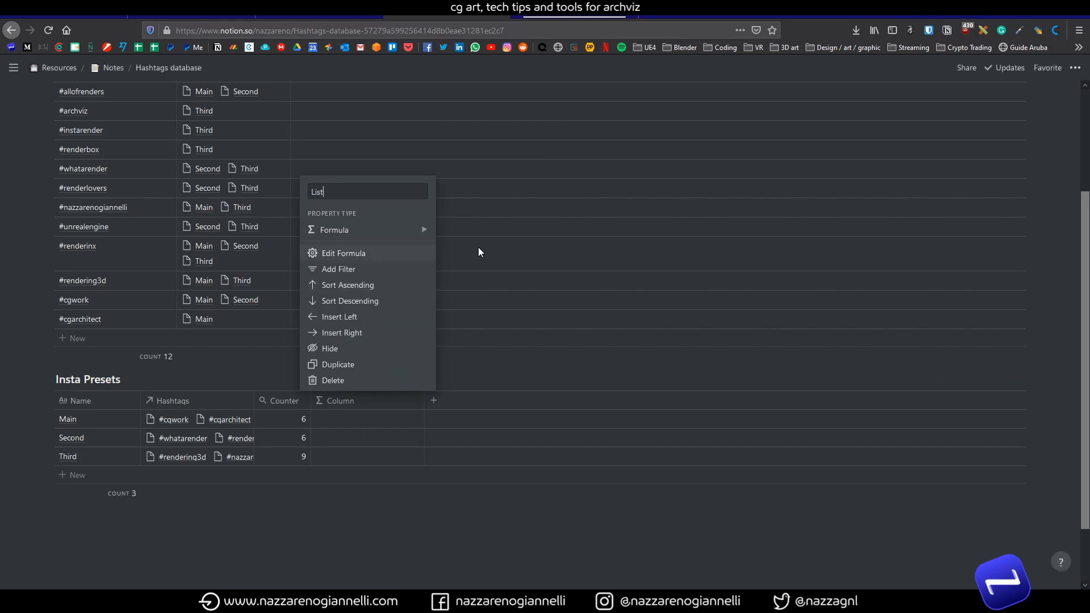
{"action": "left_click", "coordinate": [526, 326]}
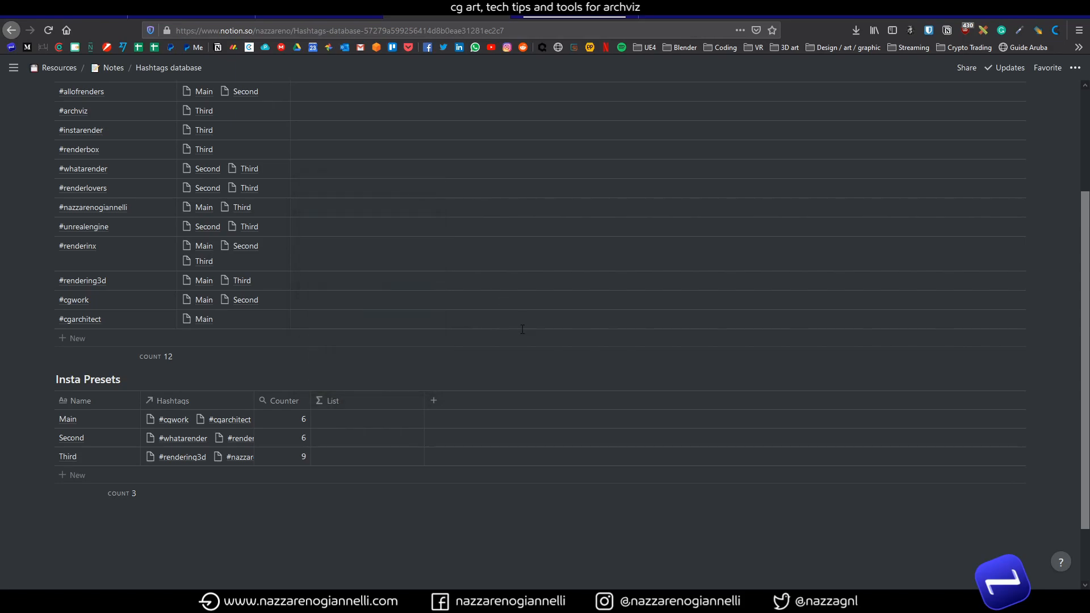
Step: Widen the Hashtags column of Insta Presets so more of each preset's tags fit
{"action": "scroll", "coordinate": [400, 448], "scroll_direction": "up", "scroll_amount": 3}
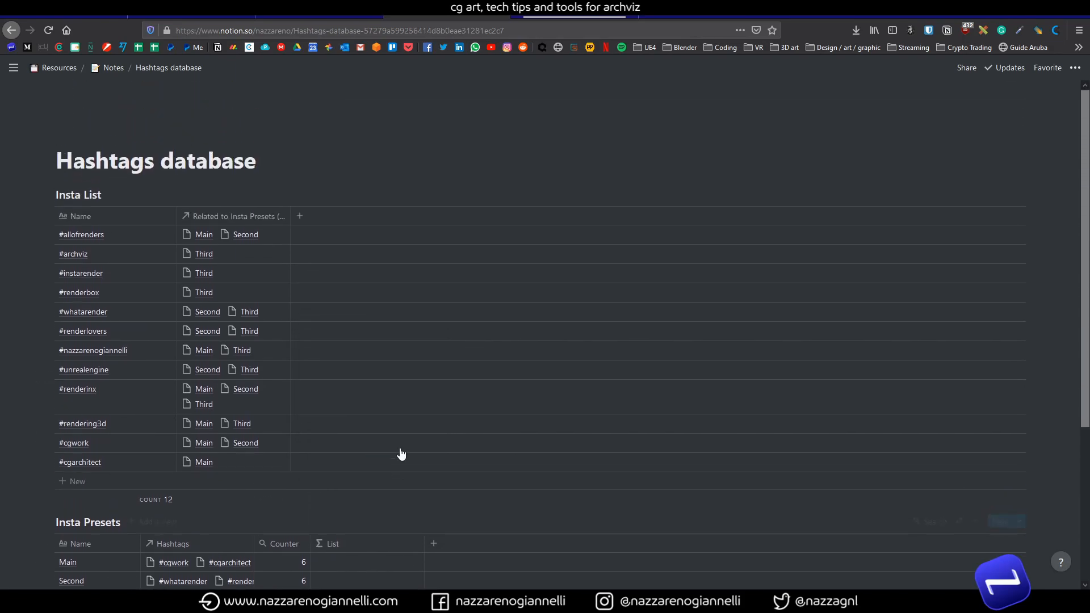
{"action": "scroll", "coordinate": [400, 448], "scroll_direction": "down", "scroll_amount": 2}
{"action": "scroll", "coordinate": [400, 448], "scroll_direction": "down", "scroll_amount": 3}
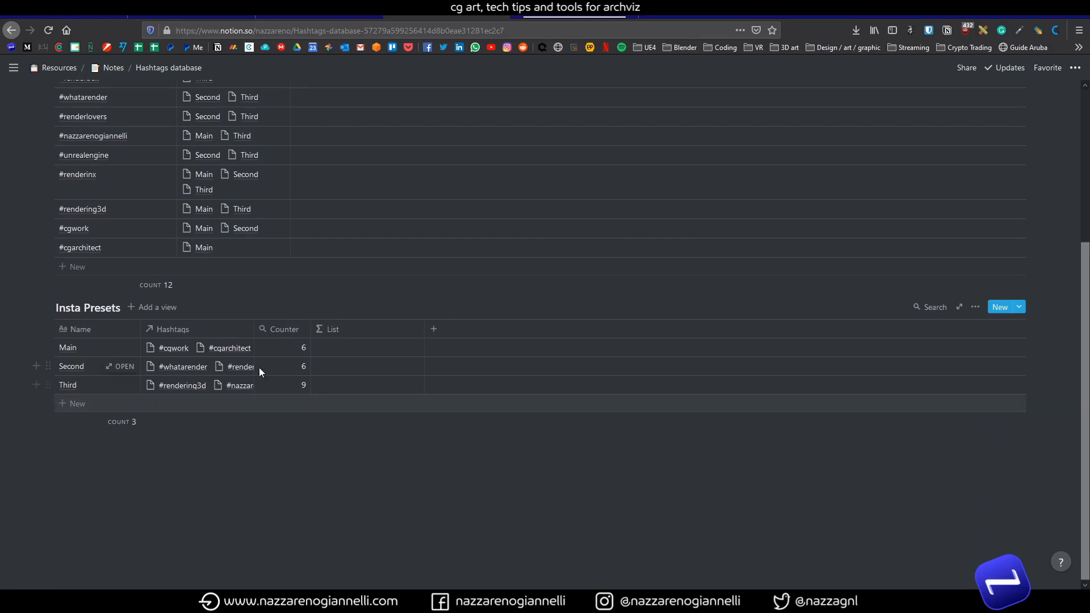
{"action": "left_click_drag", "start_coordinate": [254, 333], "coordinate": [405, 353]}
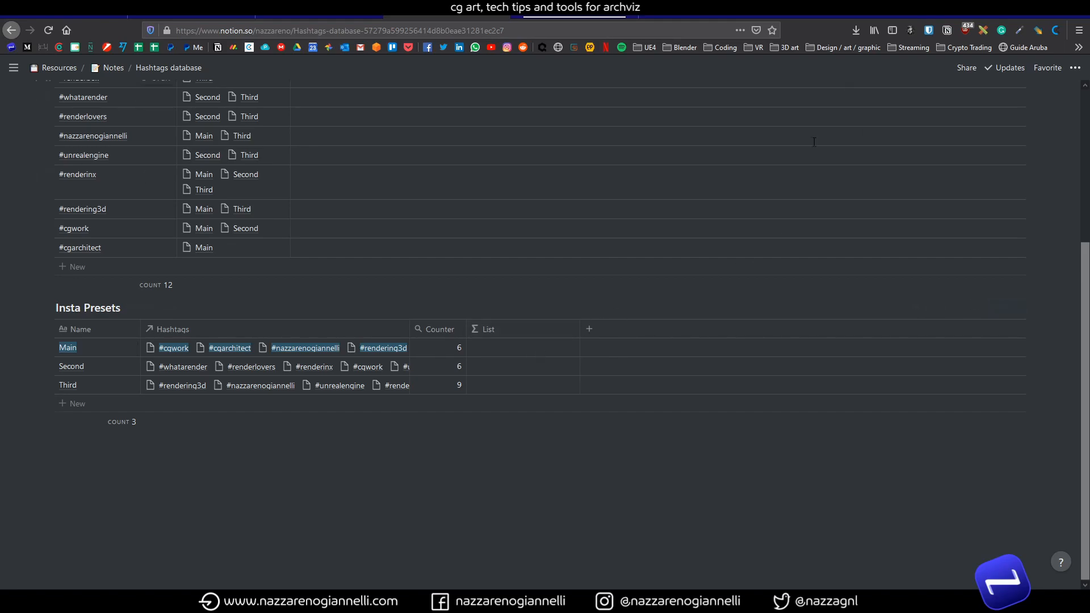
Step: Set the List column's formula to format(prop("Hashtags")) and widen the List column
{"action": "left_click", "coordinate": [532, 350]}
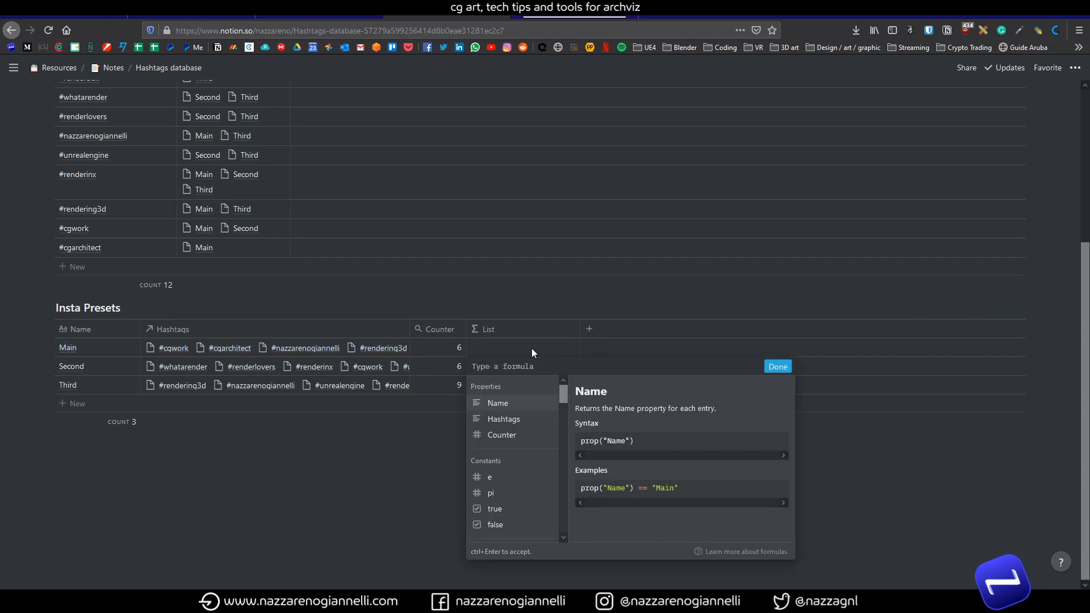
{"action": "scroll", "coordinate": [516, 410], "scroll_direction": "down", "scroll_amount": 5}
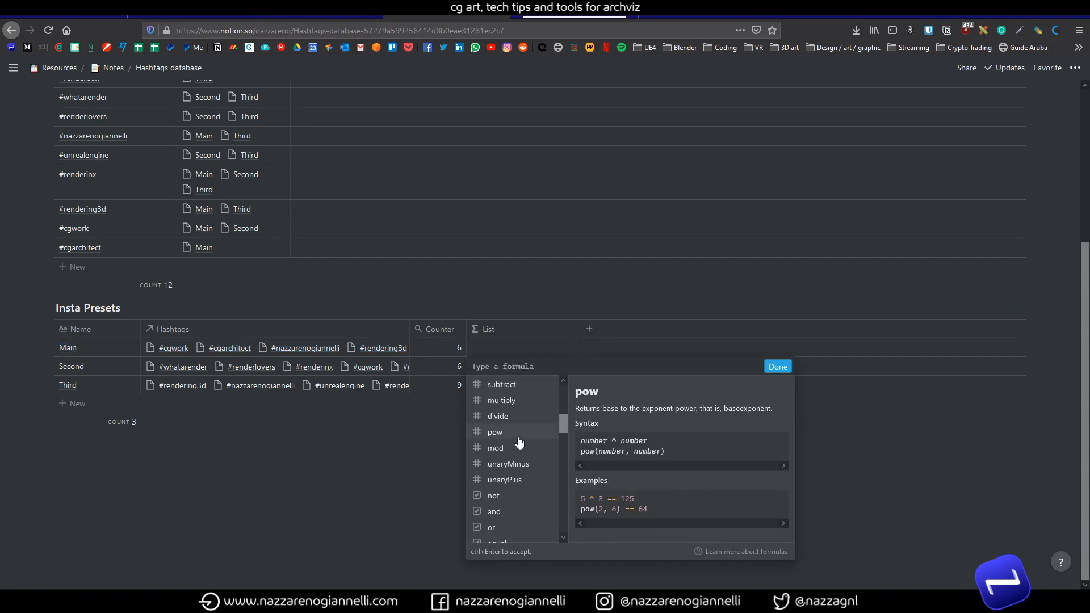
{"action": "scroll", "coordinate": [518, 442], "scroll_direction": "down", "scroll_amount": 10}
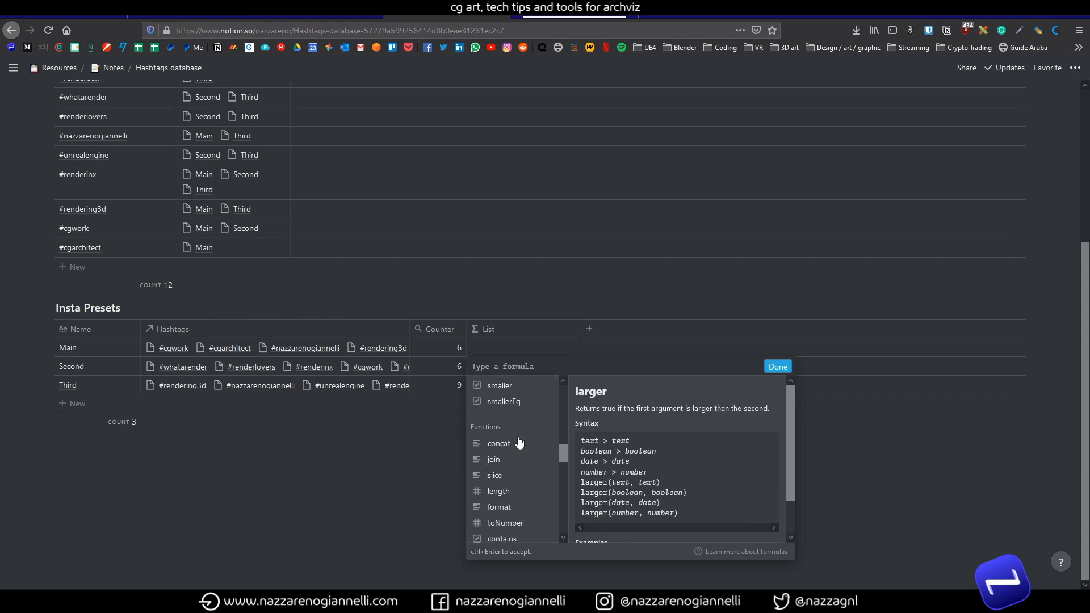
{"action": "scroll", "coordinate": [518, 442], "scroll_direction": "down", "scroll_amount": 5}
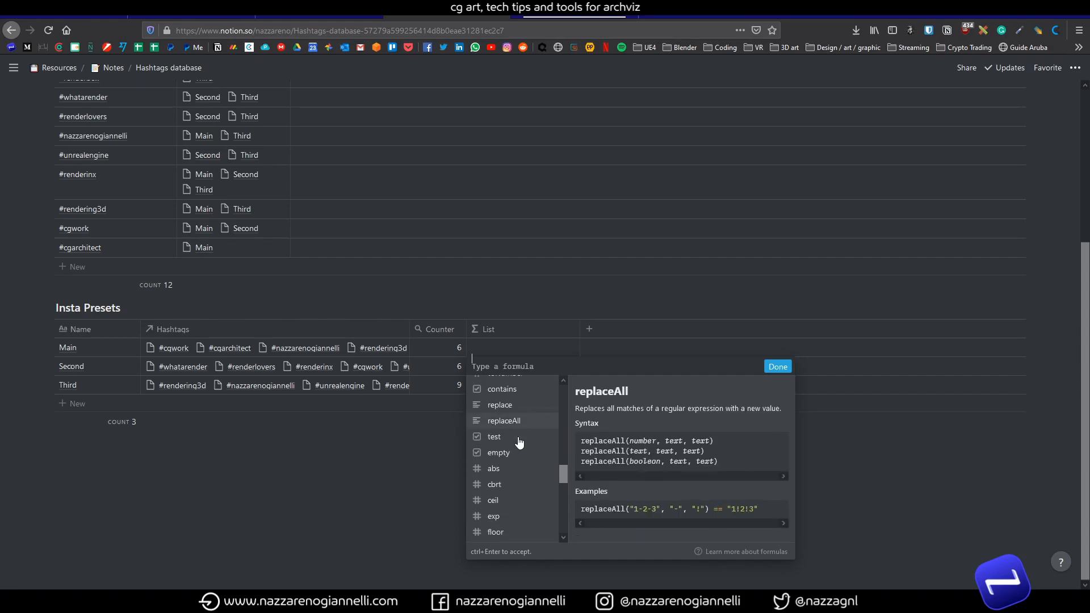
{"action": "scroll", "coordinate": [518, 442], "scroll_direction": "up", "scroll_amount": 5}
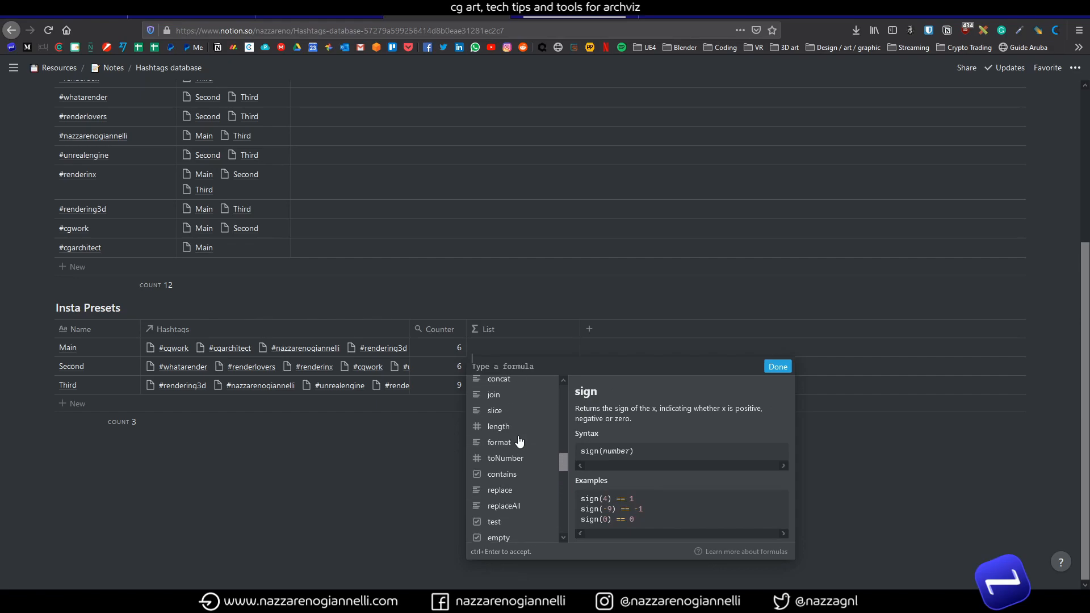
{"action": "scroll", "coordinate": [518, 435], "scroll_direction": "up", "scroll_amount": 3}
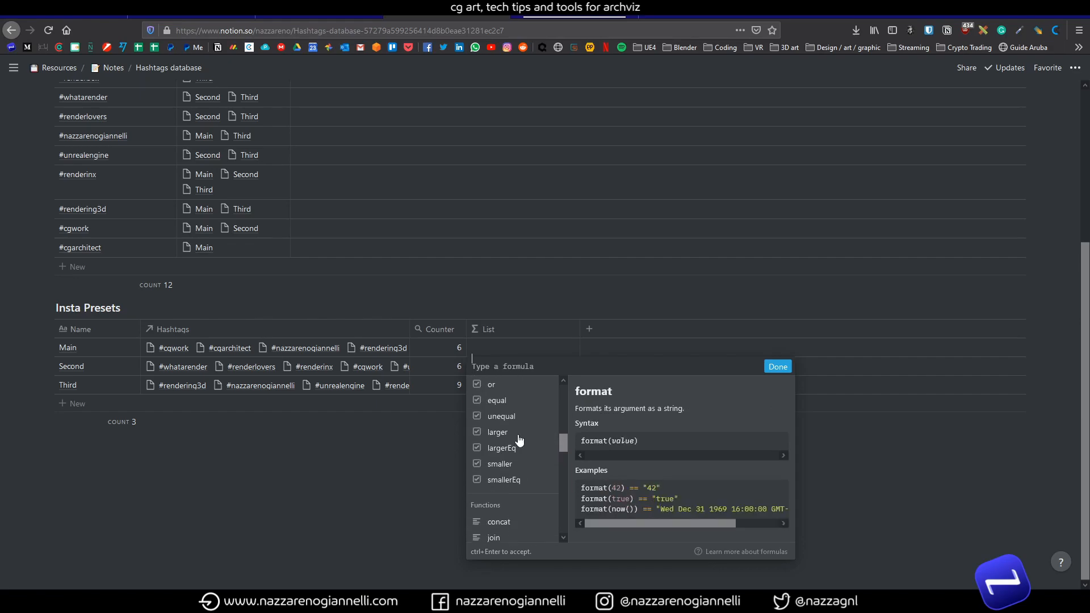
{"action": "type", "text": "form"}
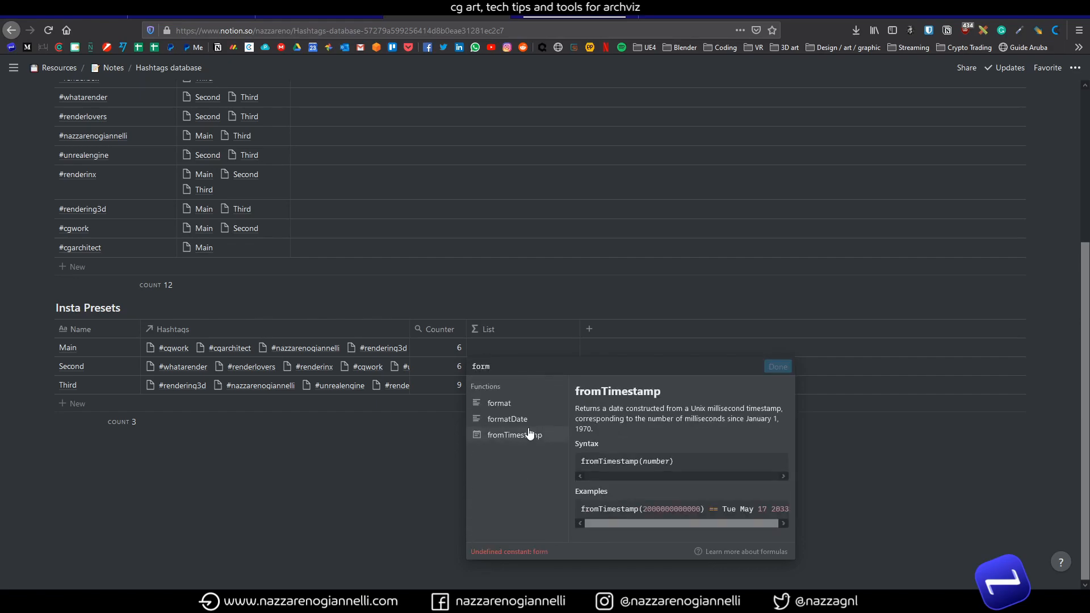
{"action": "left_click", "coordinate": [509, 405]}
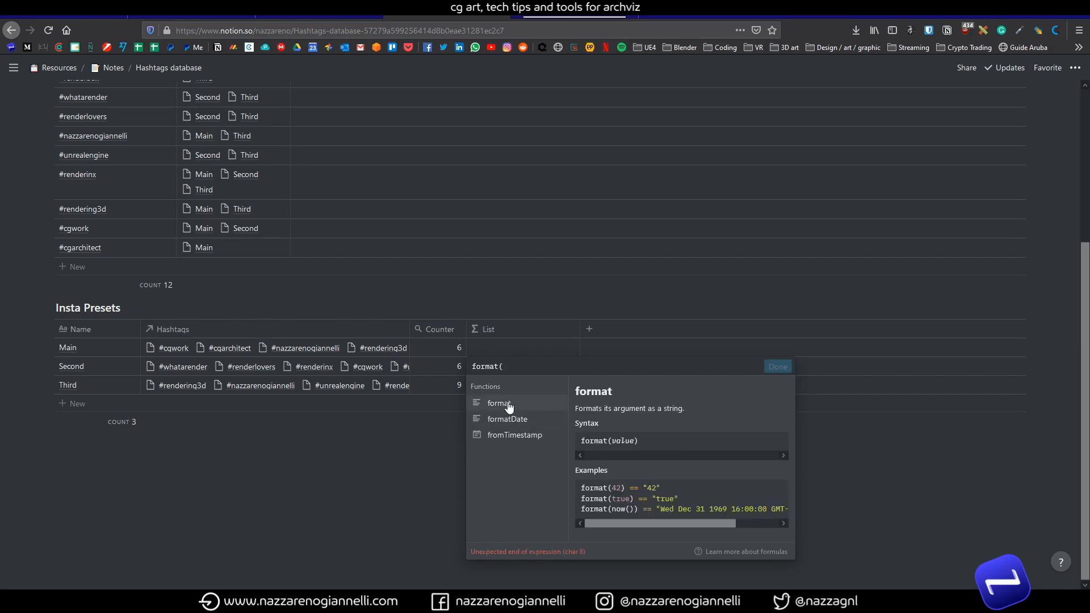
{"action": "type", "text": "prop"}
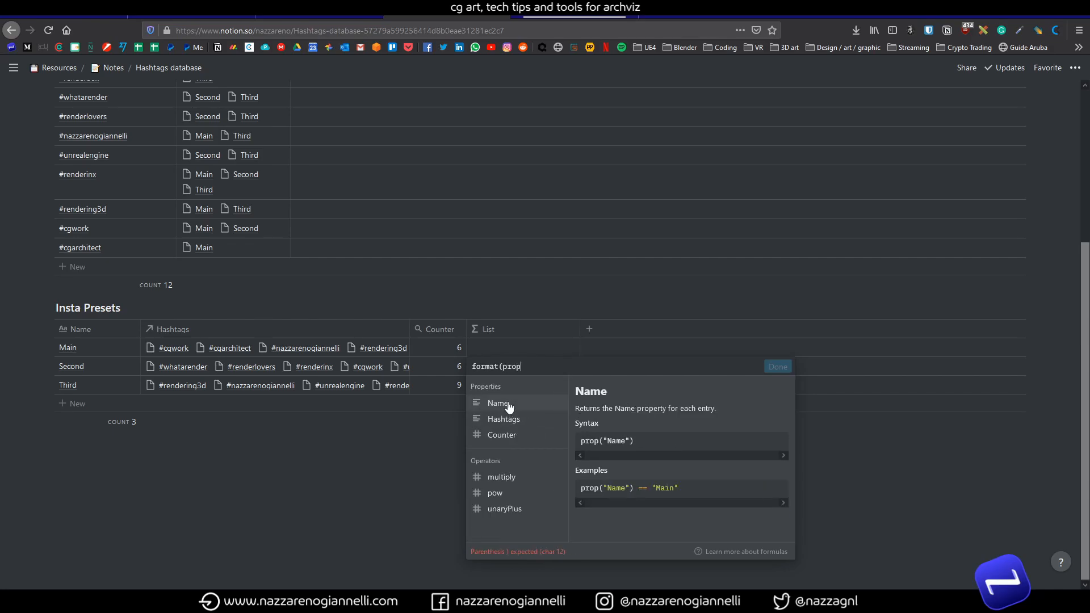
{"action": "left_click", "coordinate": [503, 421]}
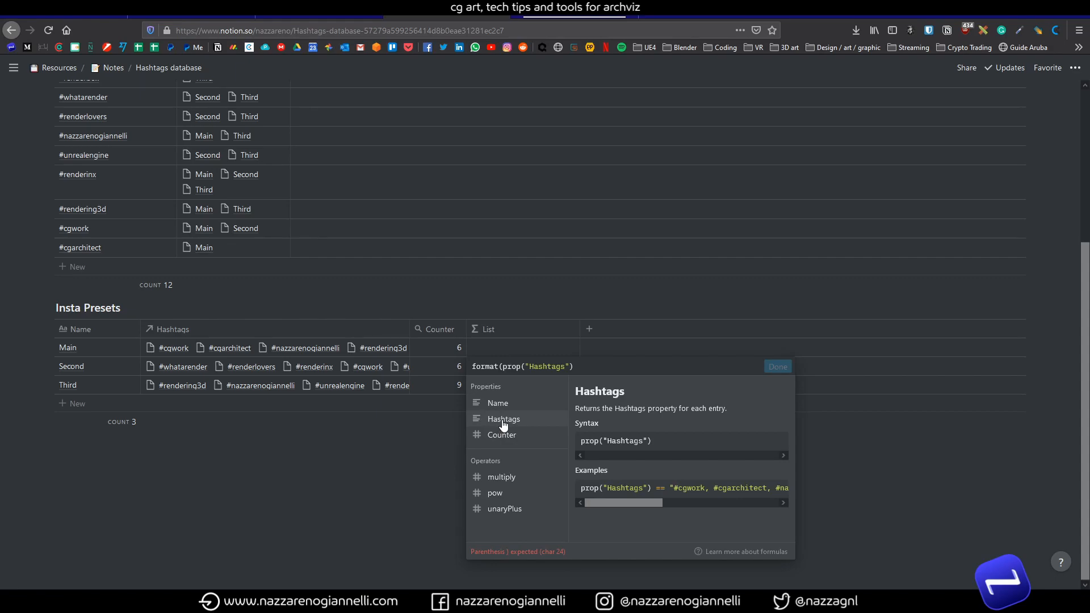
{"action": "type", "text": ")"}
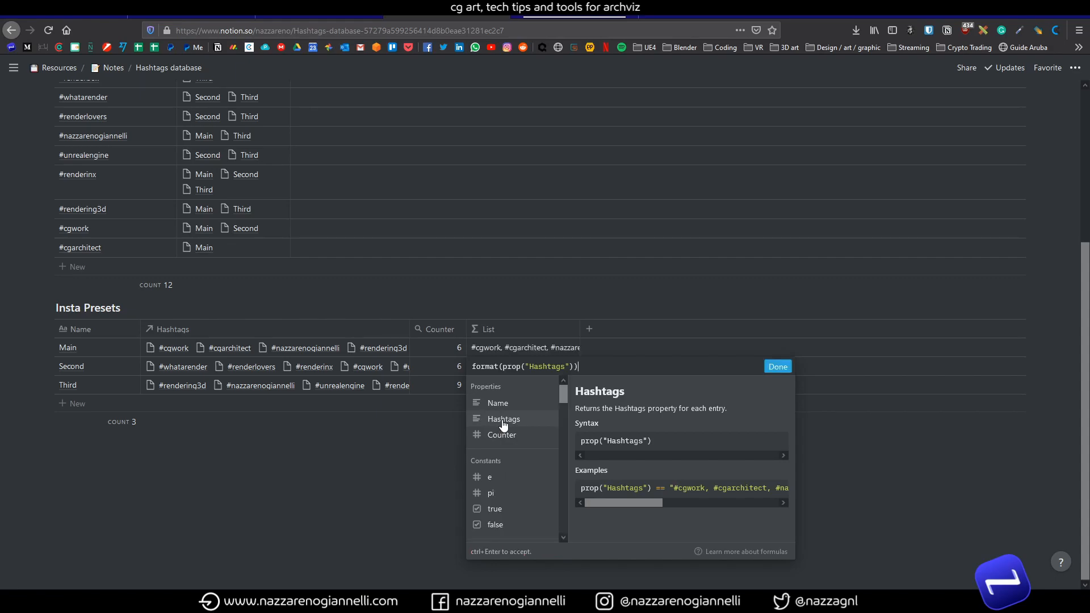
{"action": "left_click", "coordinate": [777, 366]}
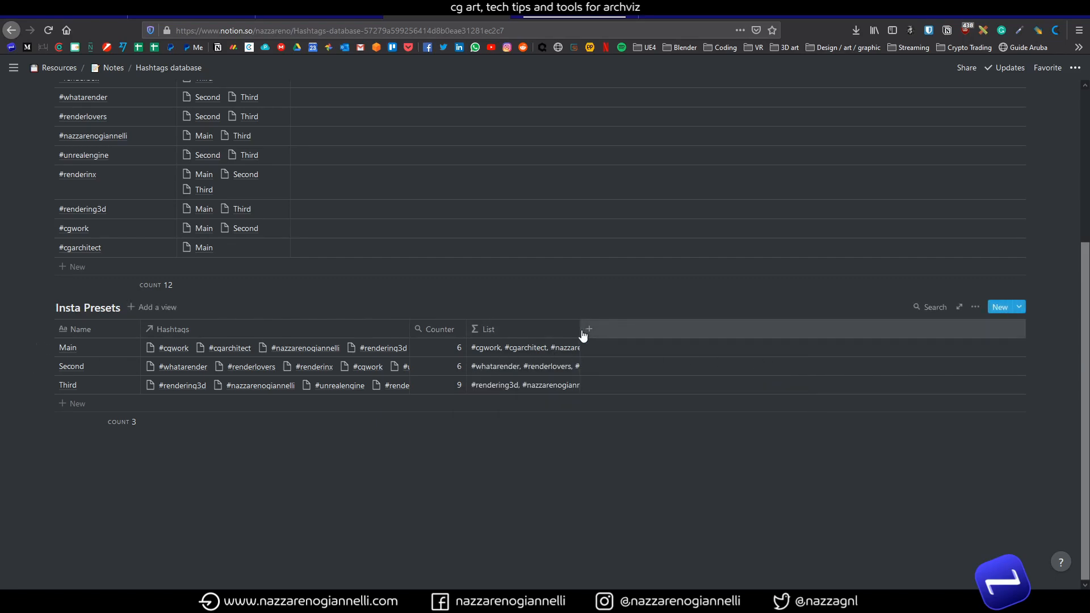
{"action": "left_click_drag", "start_coordinate": [580, 331], "coordinate": [869, 332]}
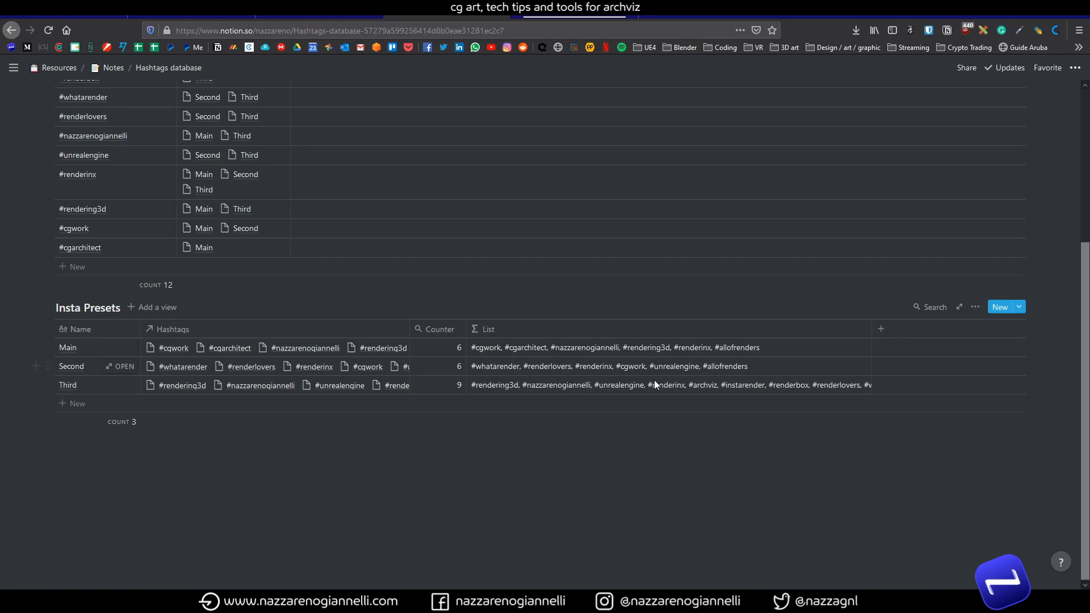
Step: Replace the format function in the List formula with the replaceAll function
{"action": "left_click", "coordinate": [572, 360]}
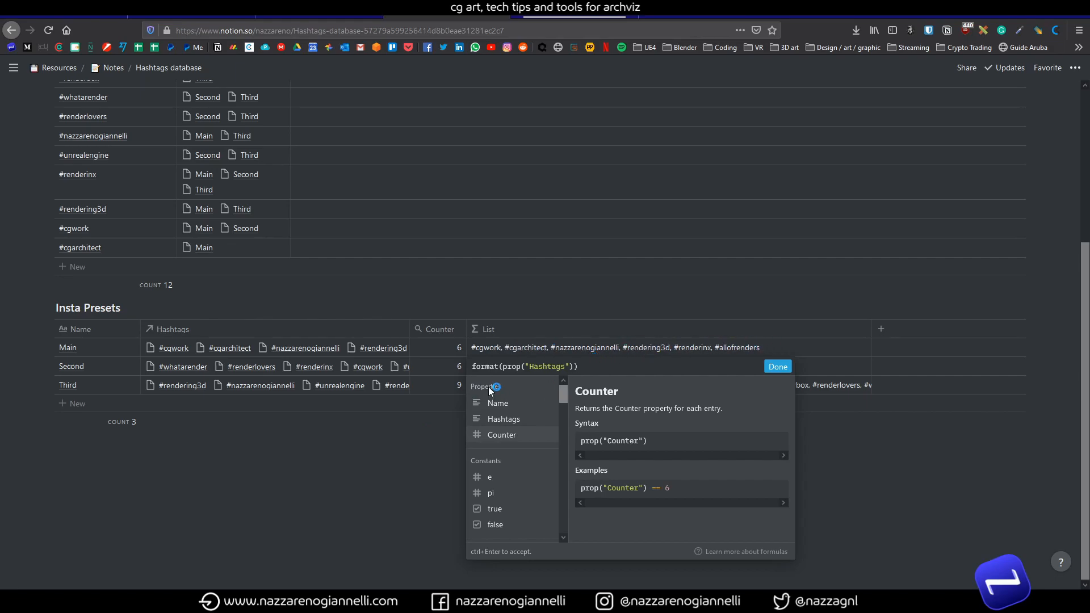
{"action": "left_click", "coordinate": [500, 366]}
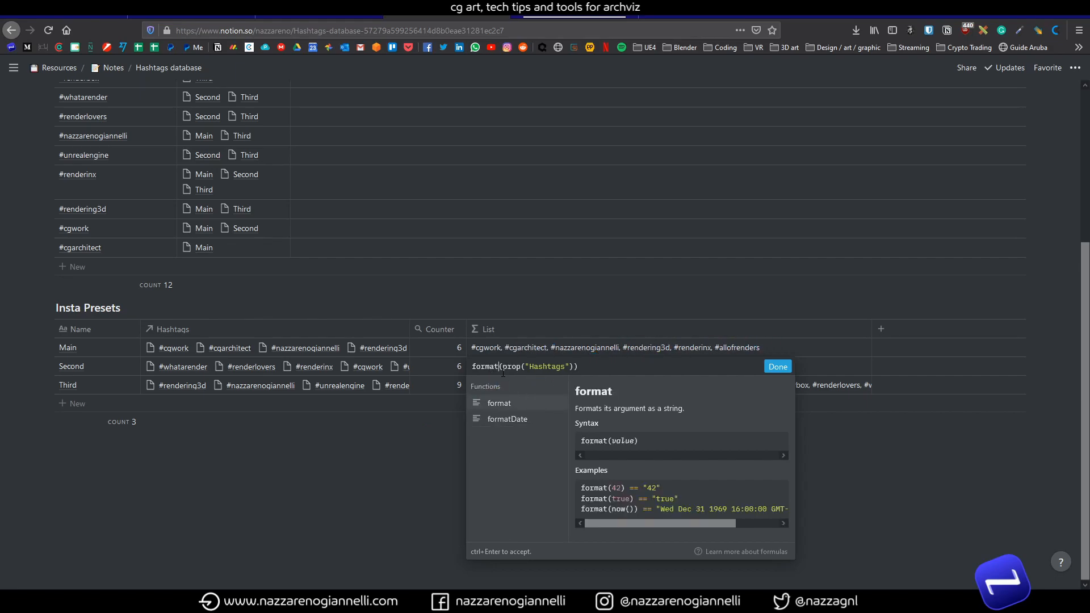
{"action": "left_click_drag", "start_coordinate": [499, 366], "coordinate": [474, 368]}
{"action": "type", "text": "repalce"}
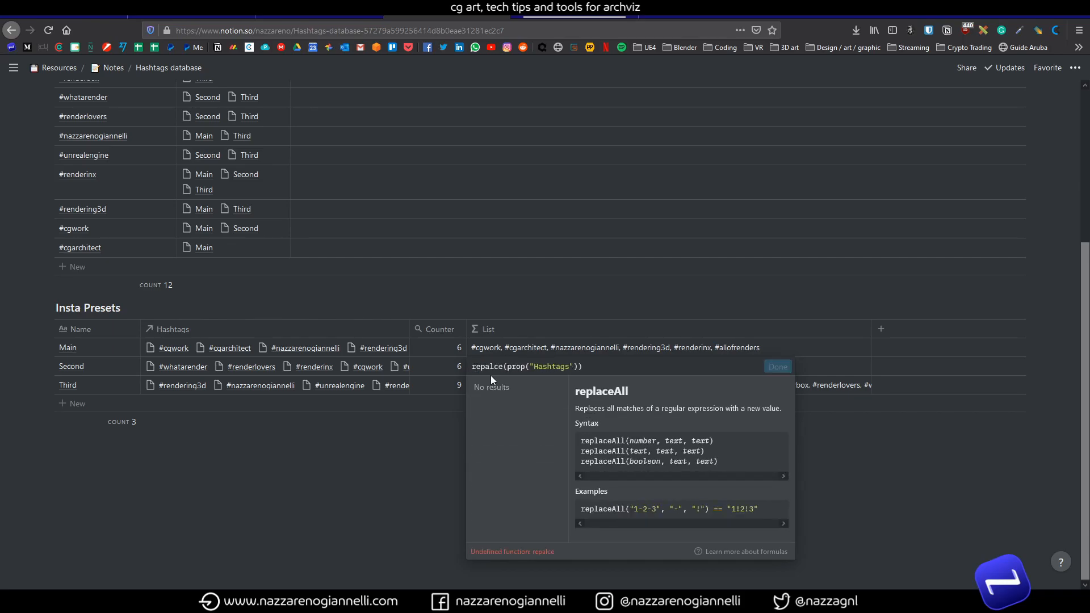
{"action": "left_click_drag", "start_coordinate": [502, 367], "coordinate": [487, 366]}
{"action": "type", "text": "l"}
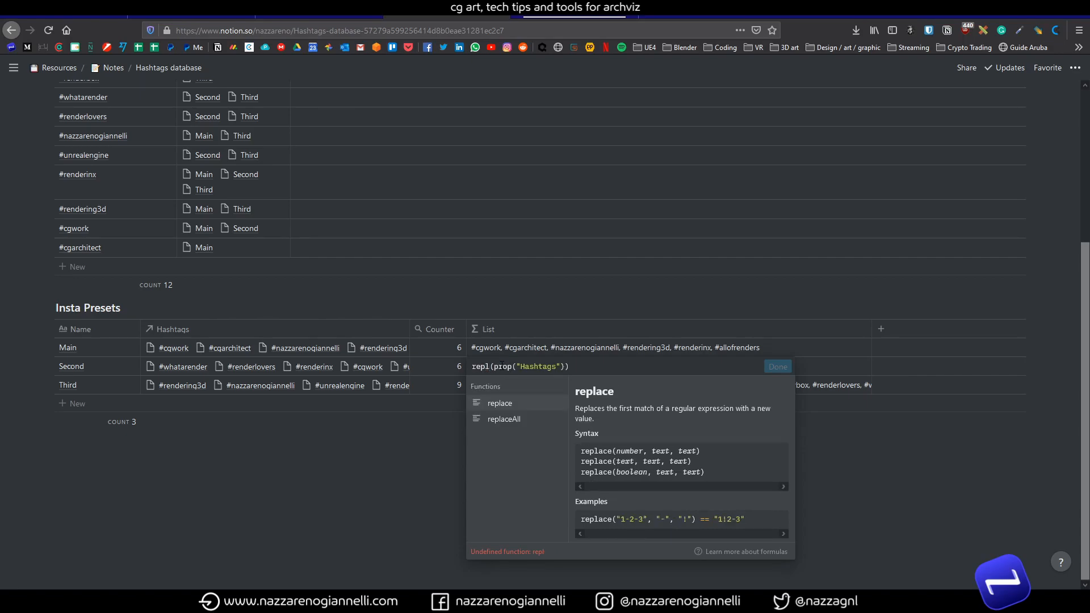
{"action": "left_click", "coordinate": [505, 421]}
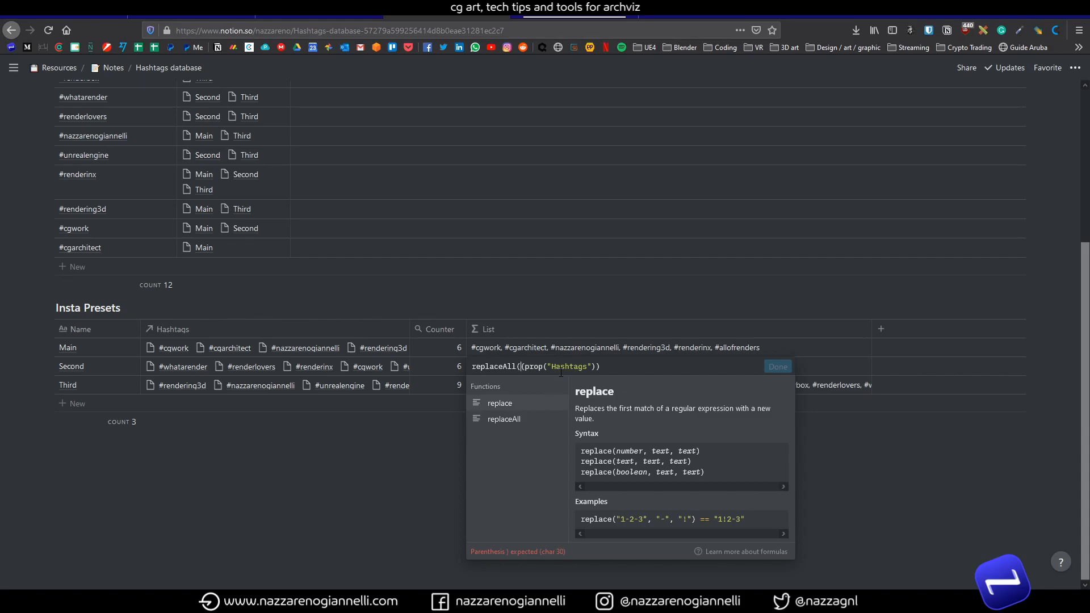
Step: Complete the List formula as replaceAll(prop("Hashtags"), ",", "") to strip the commas, correcting its parentheses
{"action": "left_click", "coordinate": [598, 367]}
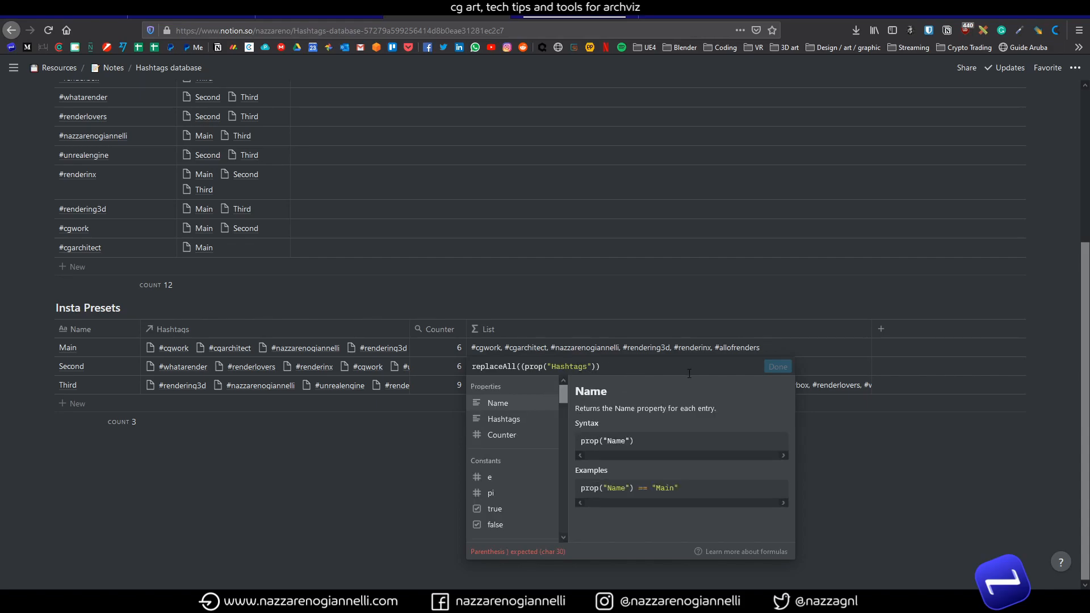
{"action": "type", "text": ", \",\""}
{"action": "type", "text": ", \"\""}
{"action": "type", "text": ")"}
{"action": "left_click", "coordinate": [526, 367]}
{"action": "key", "text": "BackSpace"}
{"action": "left_click", "coordinate": [645, 368]}
{"action": "key", "text": "BackSpace"}
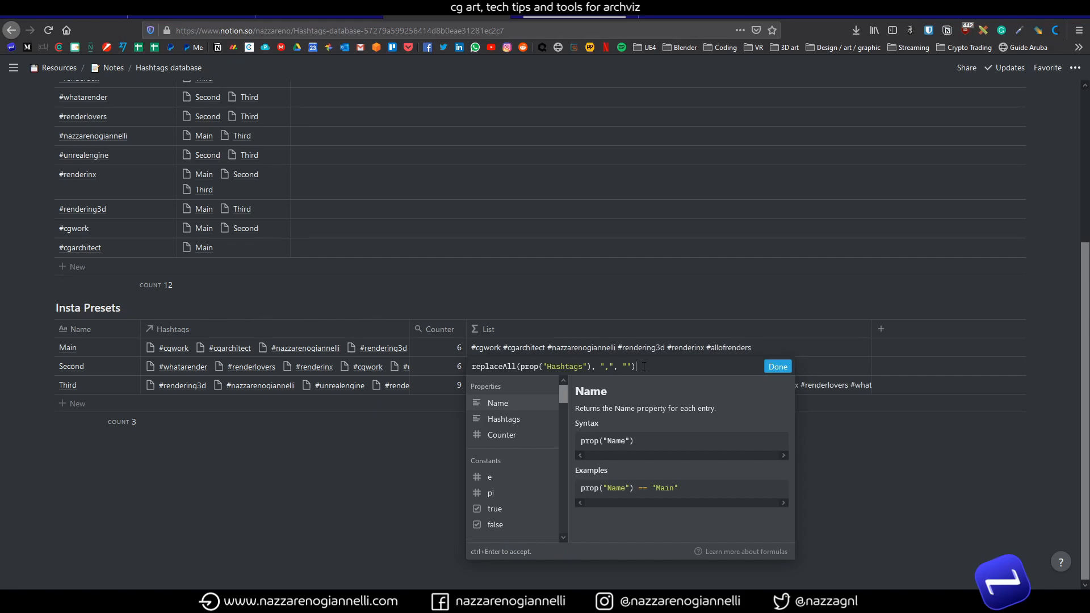
{"action": "left_click", "coordinate": [773, 369]}
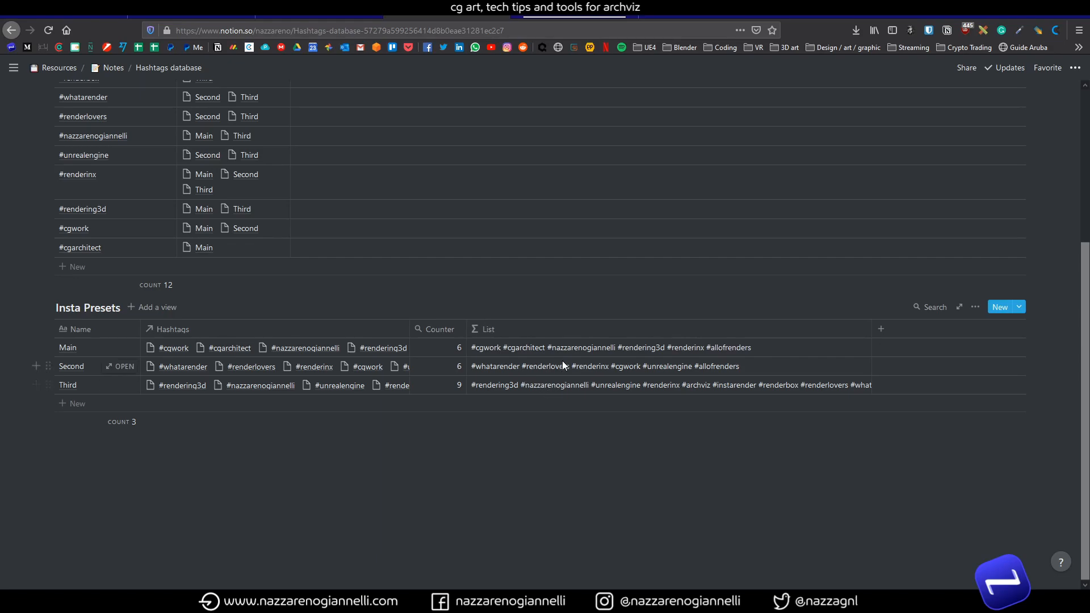
Step: Copy the Third preset's List value in Insta Presets and switch to the Instagram profile page
{"action": "left_click", "coordinate": [641, 386]}
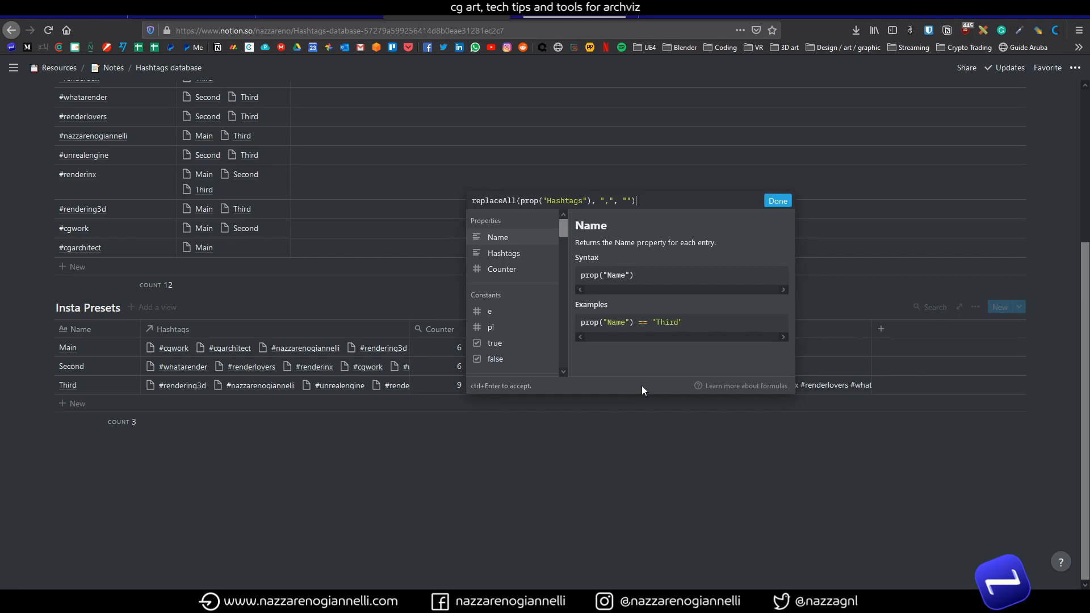
{"action": "left_click", "coordinate": [843, 384]}
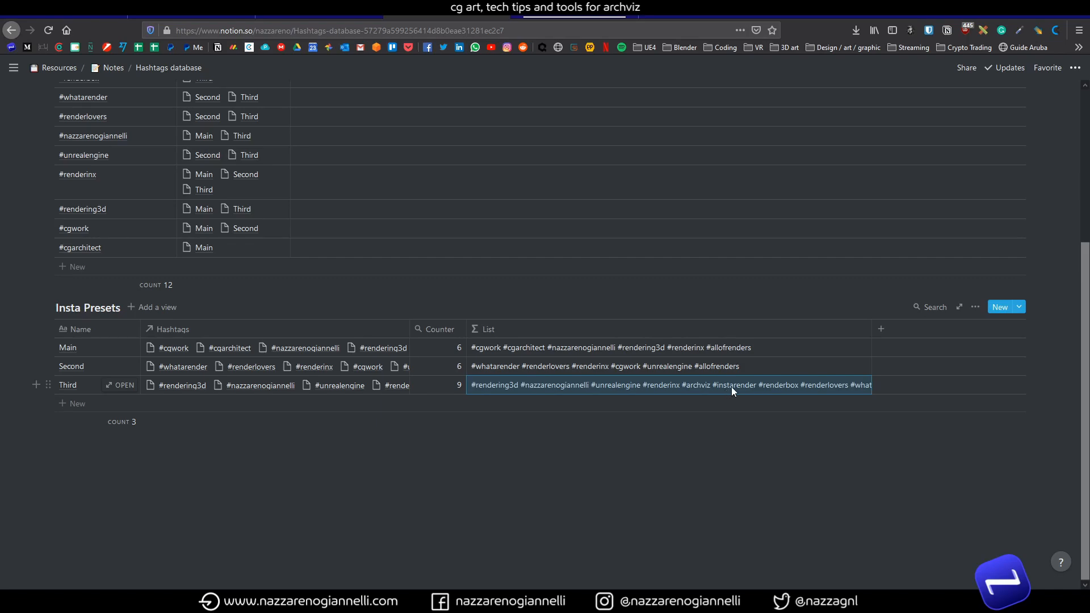
{"action": "left_click", "coordinate": [620, 16]}
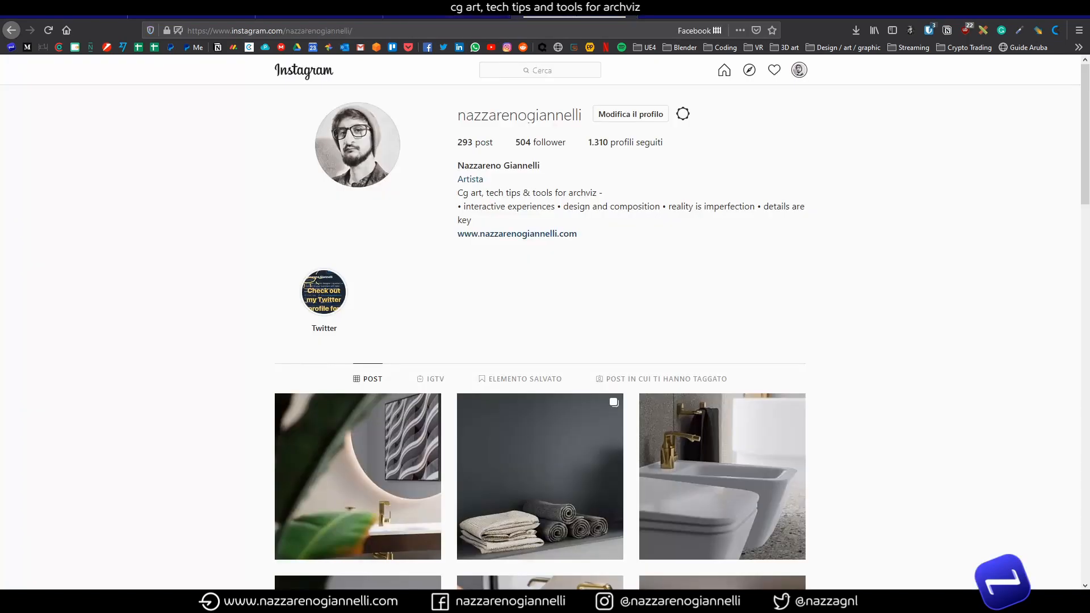
Step: Paste the copied hashtags into the comment field of the profile's first post, and close the post without publishing
{"action": "scroll", "coordinate": [392, 464], "scroll_direction": "down", "scroll_amount": 3}
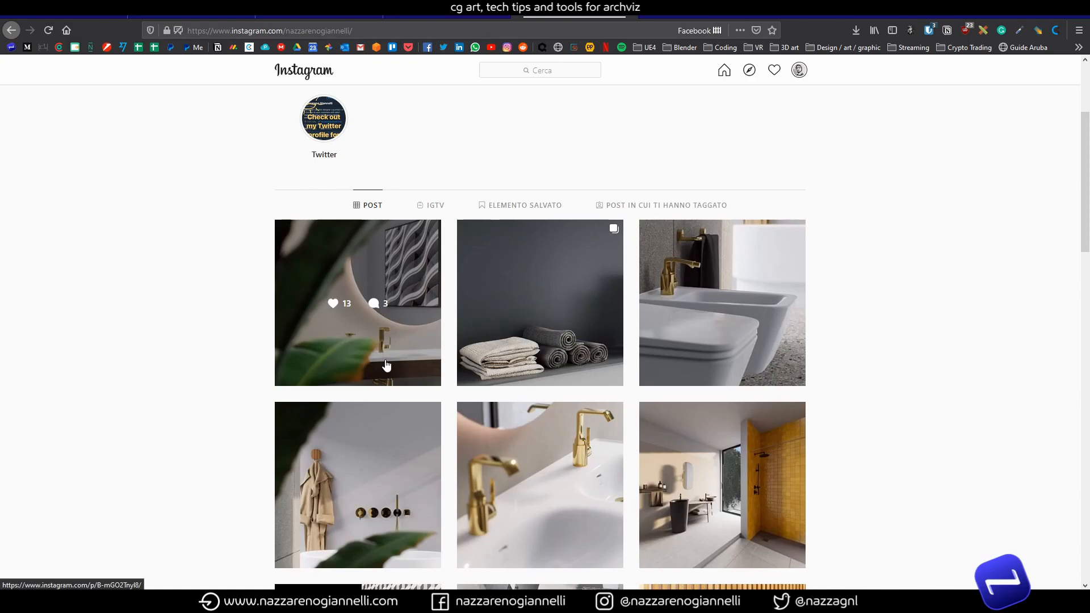
{"action": "left_click", "coordinate": [385, 367]}
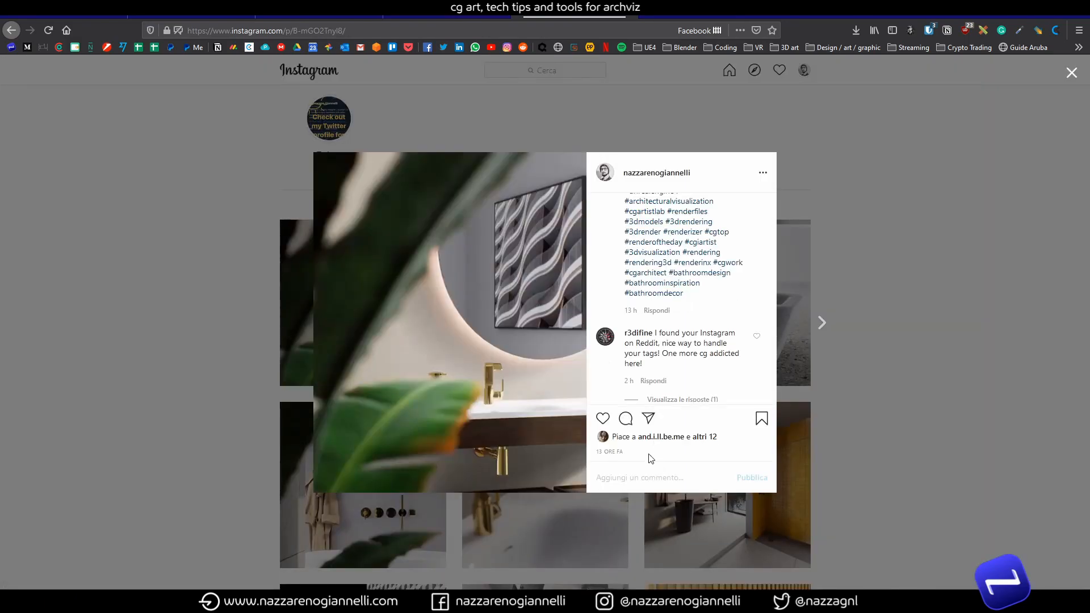
{"action": "left_click", "coordinate": [628, 479]}
{"action": "type", "text": "#rendering3d #nazzarenogiannelli #unrealengine #renderinx #archviz #instarender #renderbox #renderlovers #whatarender"}
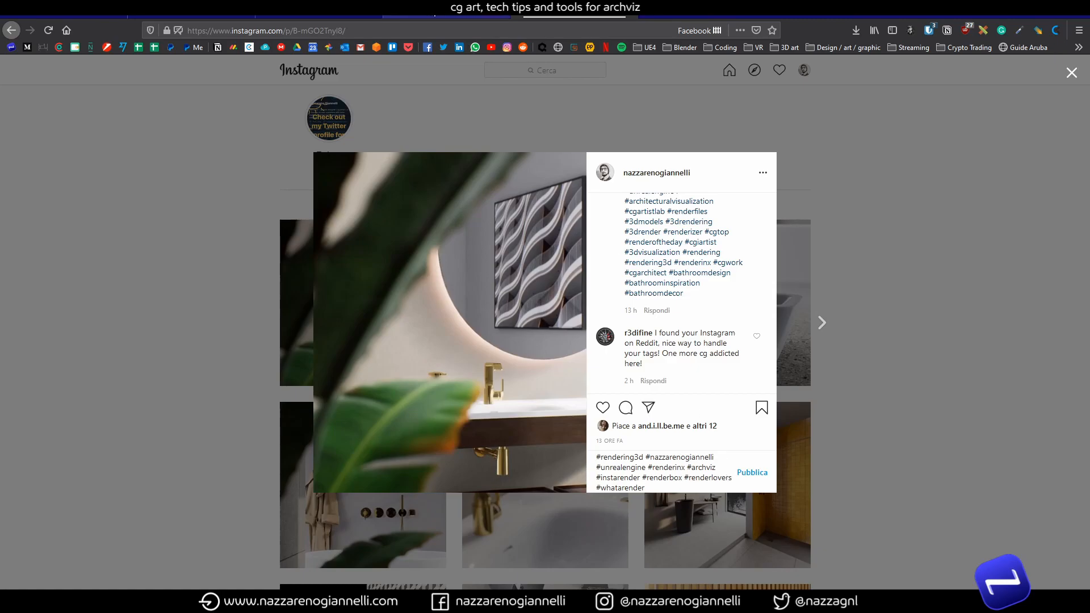
{"action": "left_click", "coordinate": [956, 461]}
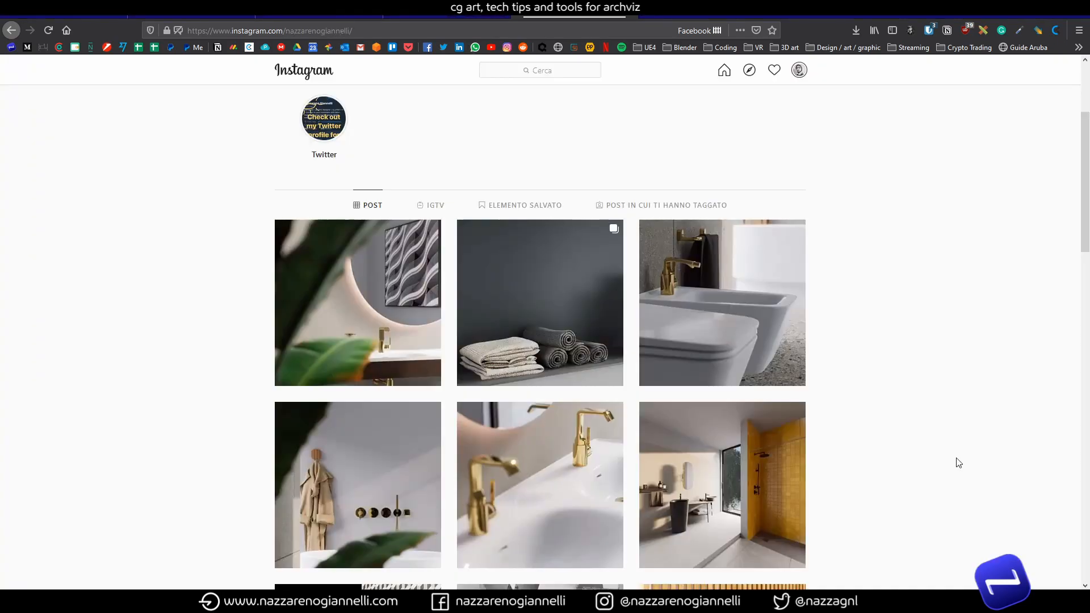
Step: Open the browser's inspector, show the profile in the iPhone X/XS mobile view, and reload the page
{"action": "right_click", "coordinate": [958, 461]}
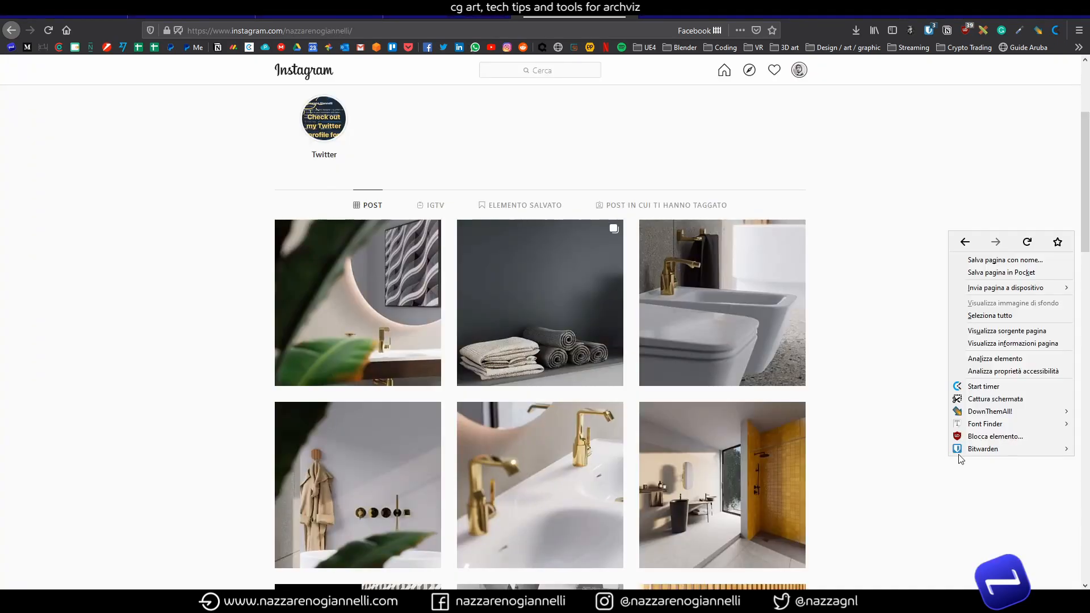
{"action": "left_click", "coordinate": [999, 359]}
{"action": "left_click", "coordinate": [1053, 457]}
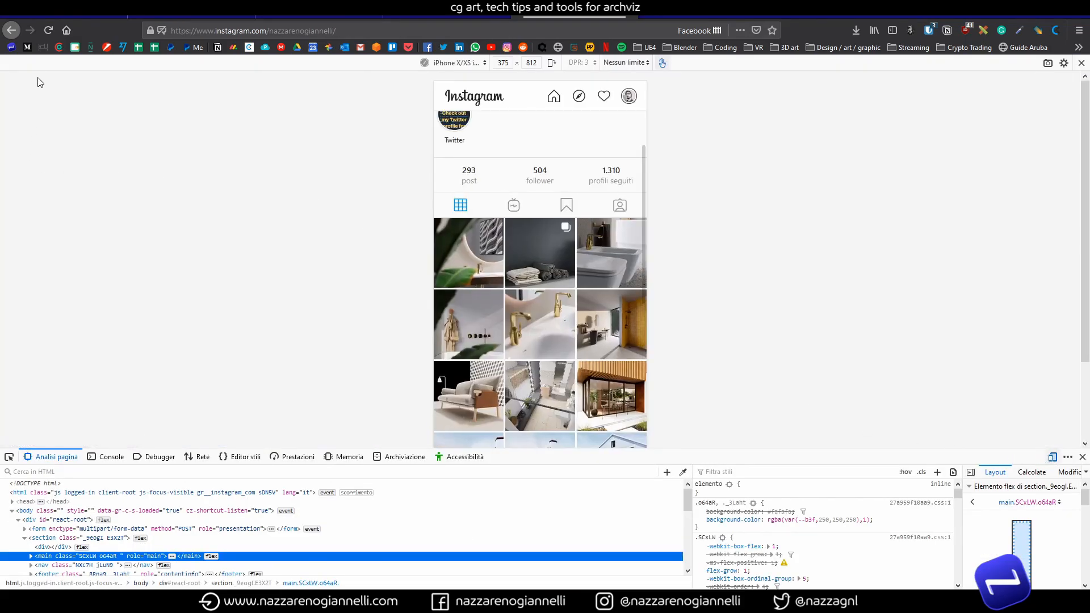
{"action": "left_click", "coordinate": [51, 33]}
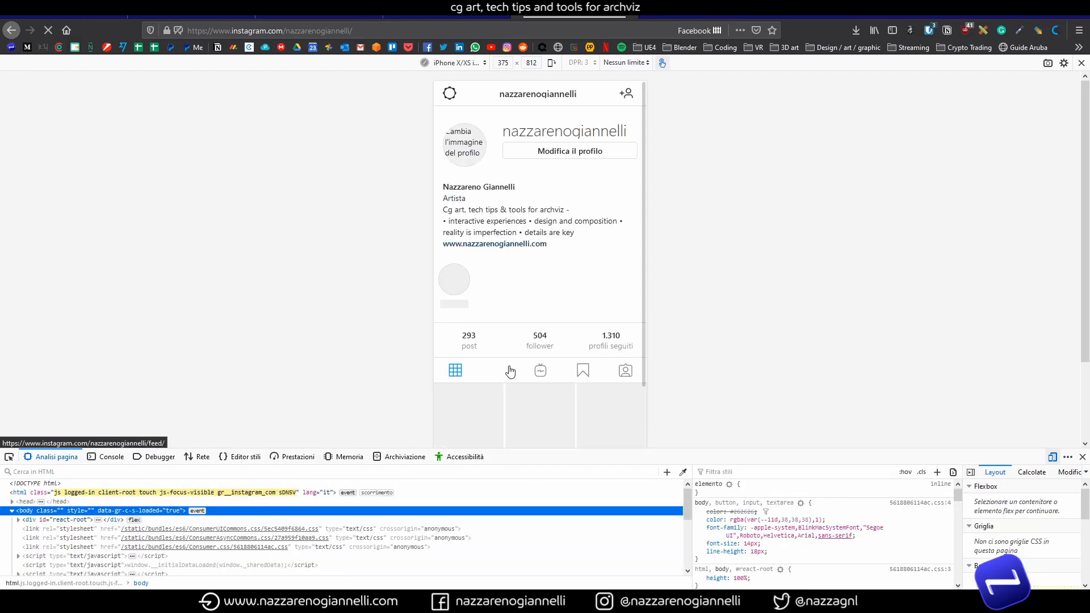
Step: Start a new Instagram post, list all file types as thumbnails in the portrait folder, and load the dark wall-art PNG screenshot
{"action": "scroll", "coordinate": [509, 370], "scroll_direction": "down", "scroll_amount": 10}
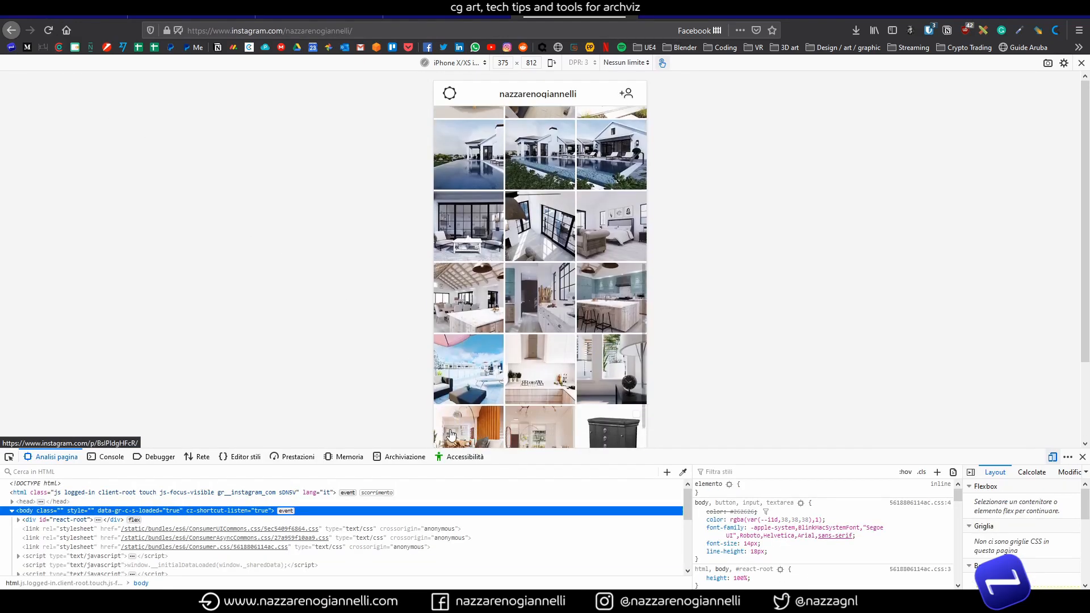
{"action": "scroll", "coordinate": [436, 435], "scroll_direction": "down", "scroll_amount": 5}
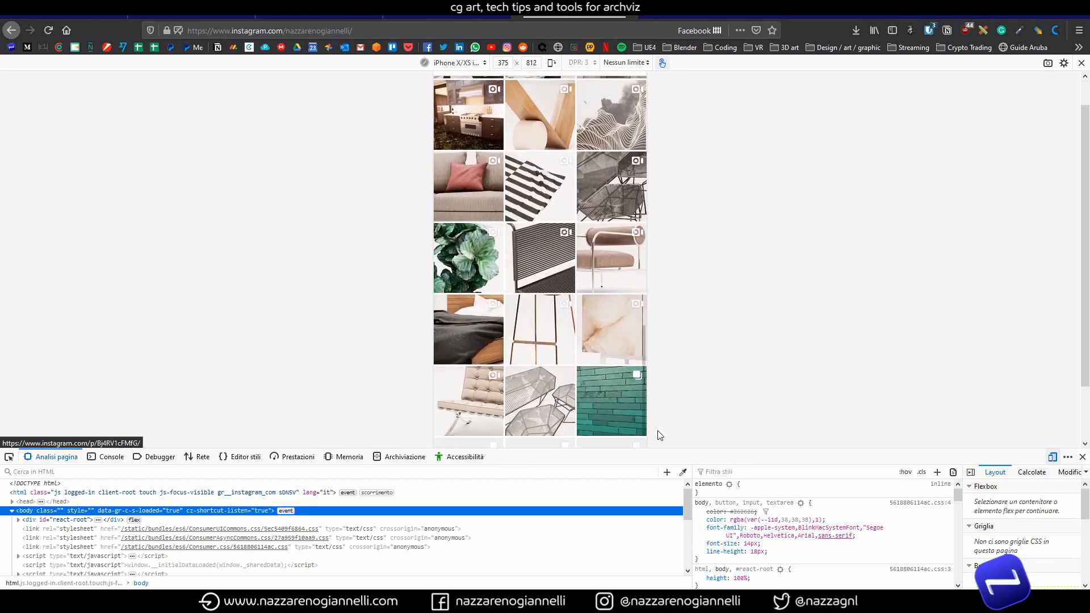
{"action": "left_click", "coordinate": [541, 434]}
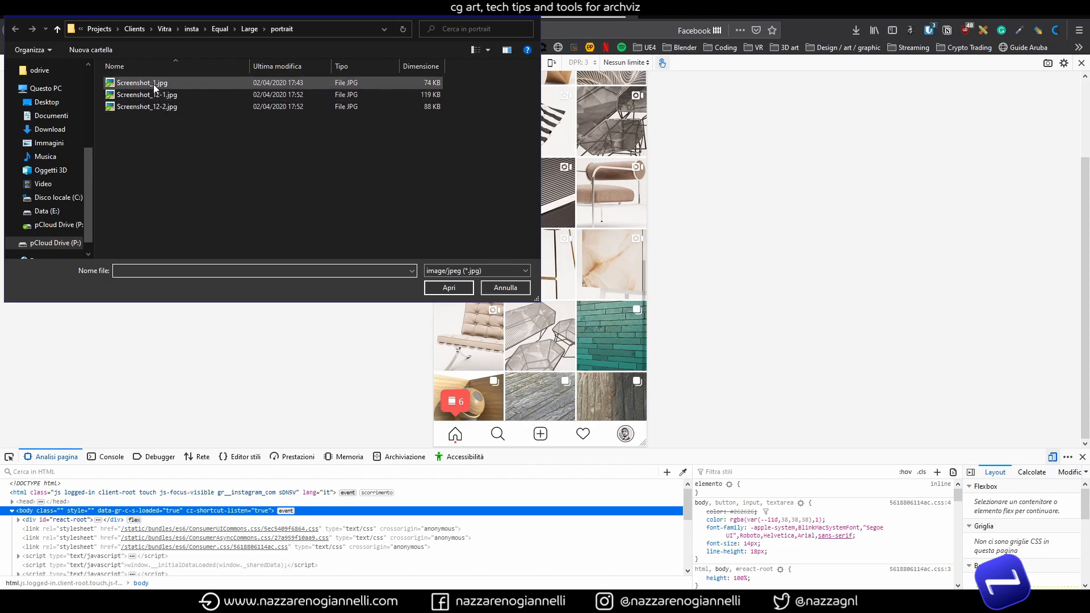
{"action": "left_click", "coordinate": [475, 50]}
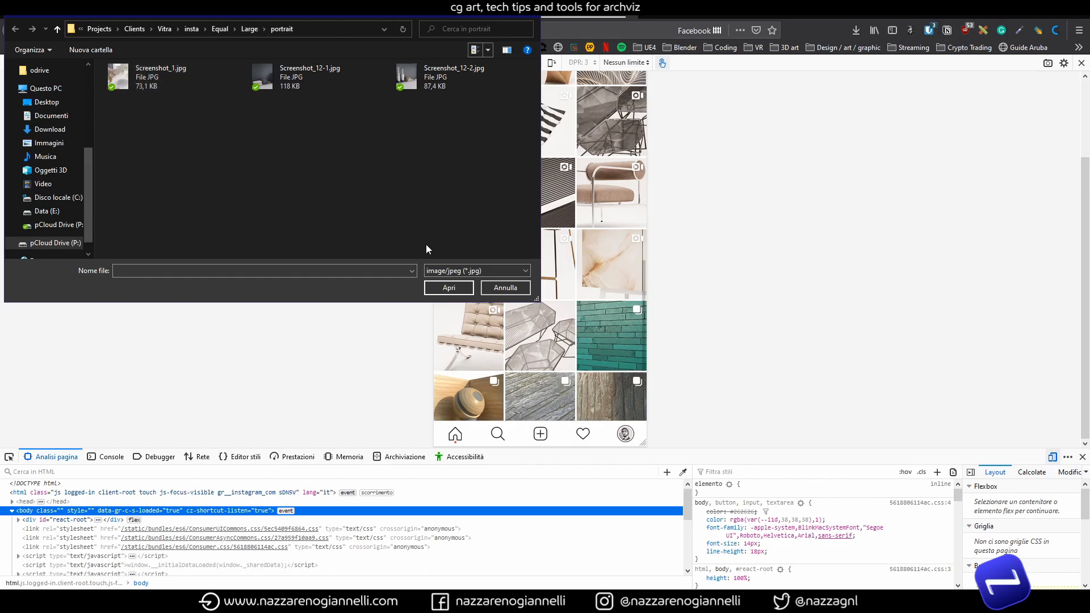
{"action": "left_click", "coordinate": [485, 269]}
{"action": "left_click", "coordinate": [467, 280]}
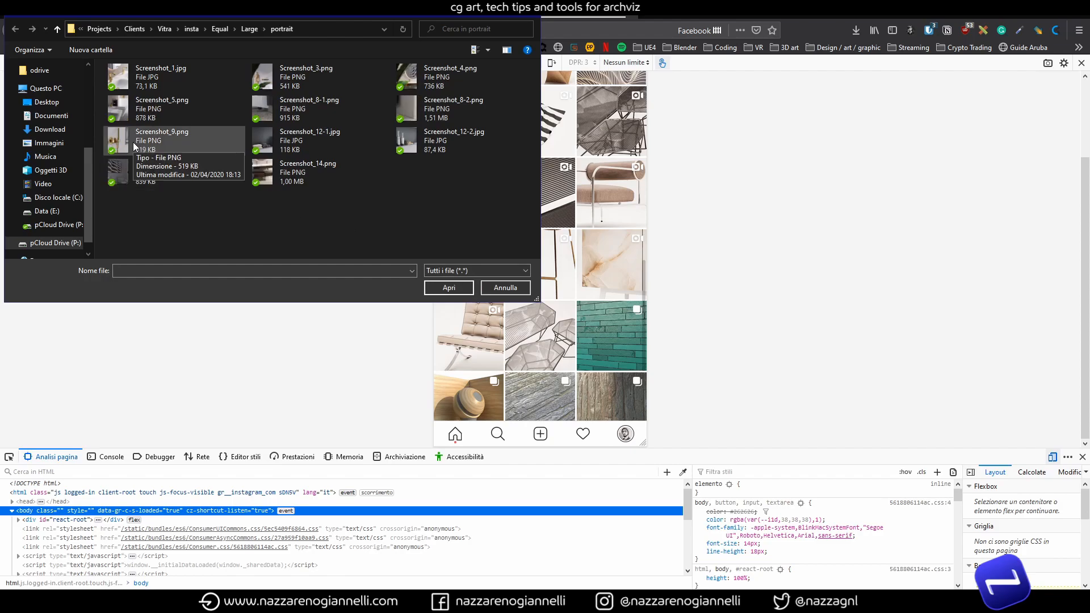
{"action": "double_click", "coordinate": [142, 175]}
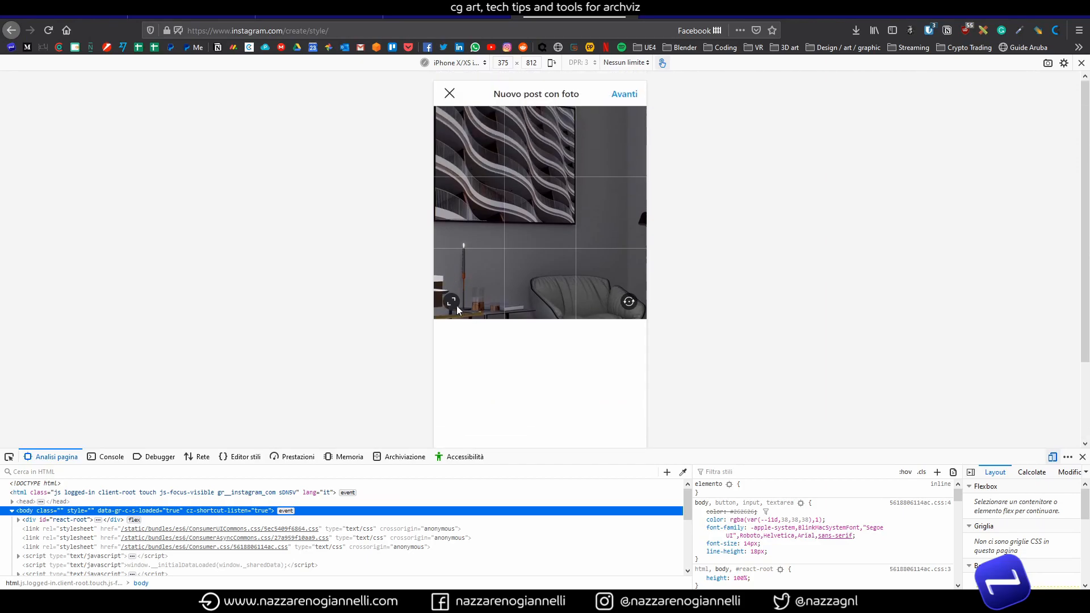
Step: Toggle the photo's crop fit, continue to the post details, and paste the Third preset's hashtags as the caption before closing the inspector
{"action": "left_click", "coordinate": [452, 303]}
{"action": "left_click", "coordinate": [622, 95]}
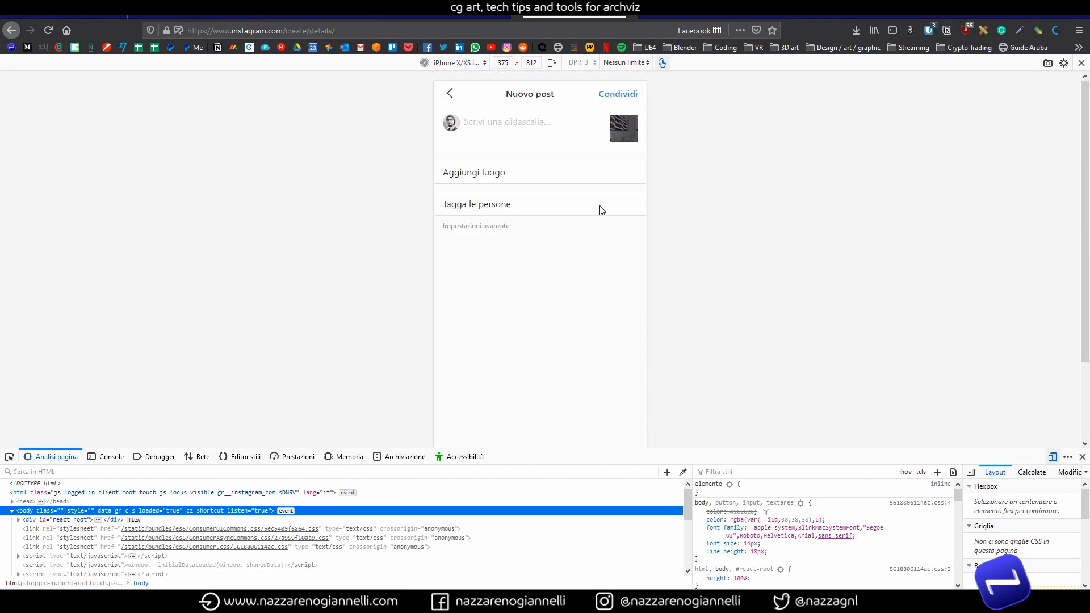
{"action": "left_click", "coordinate": [528, 122]}
{"action": "right_click", "coordinate": [514, 126]}
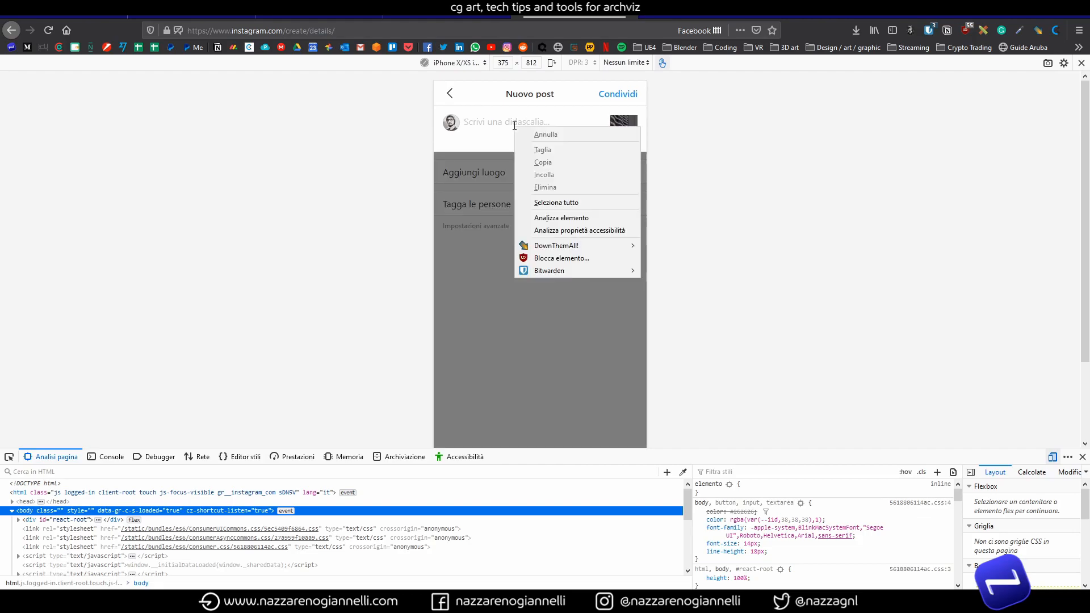
{"action": "left_click", "coordinate": [501, 124]}
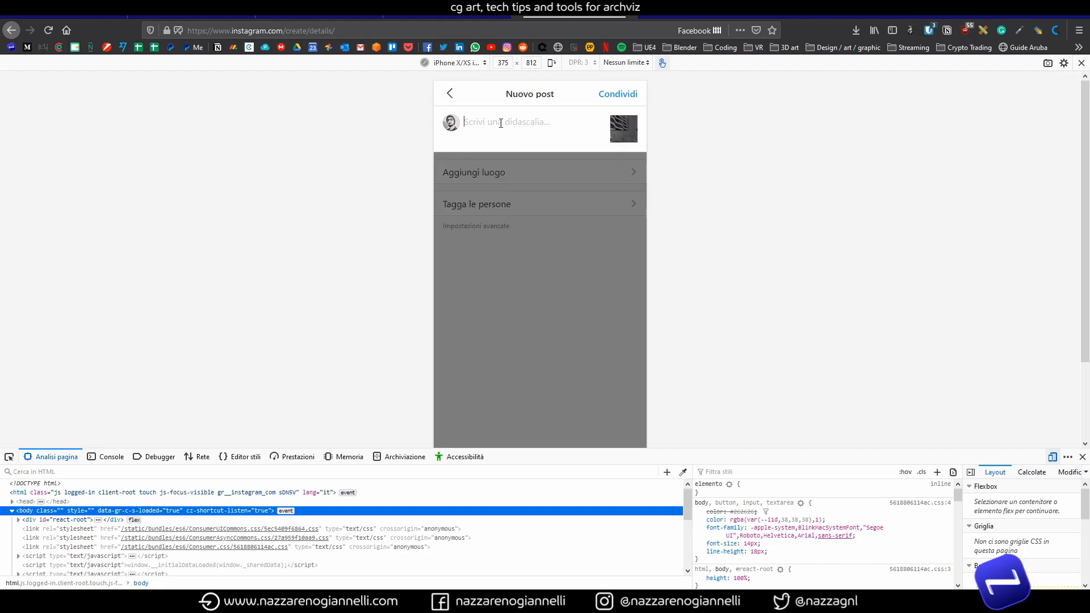
{"action": "key", "text": "ctrl+v"}
{"action": "scroll", "coordinate": [540, 139], "scroll_direction": "up", "scroll_amount": 2}
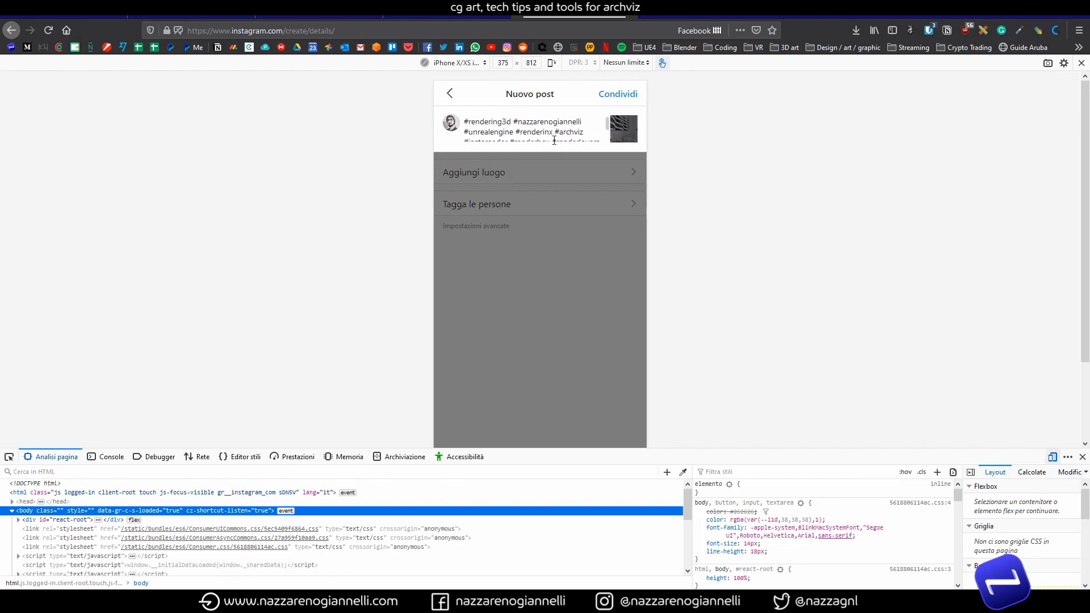
{"action": "scroll", "coordinate": [557, 129], "scroll_direction": "down", "scroll_amount": 2}
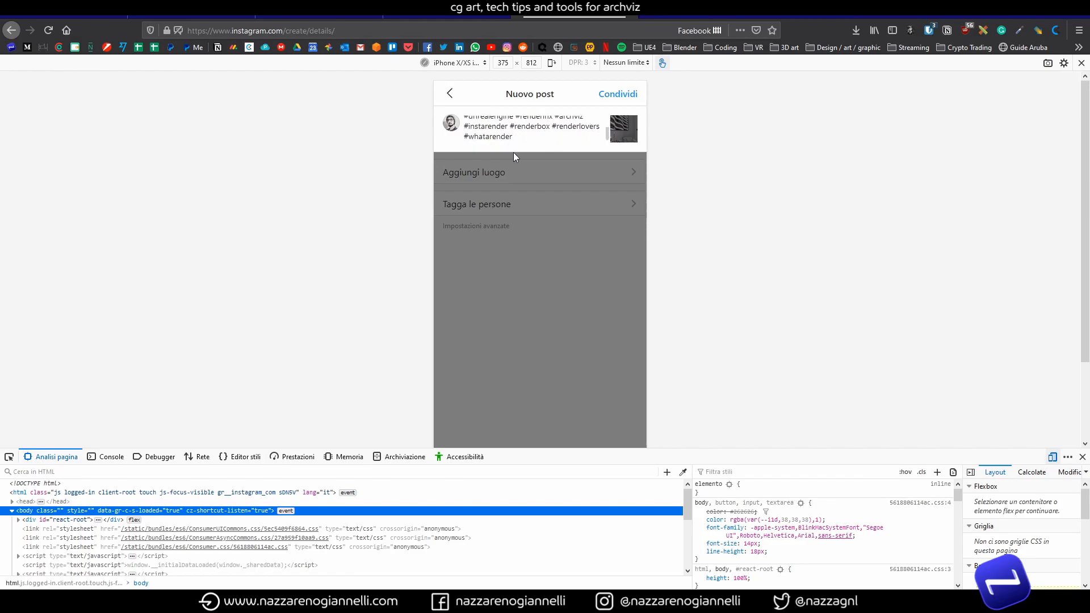
{"action": "left_click", "coordinate": [1083, 457]}
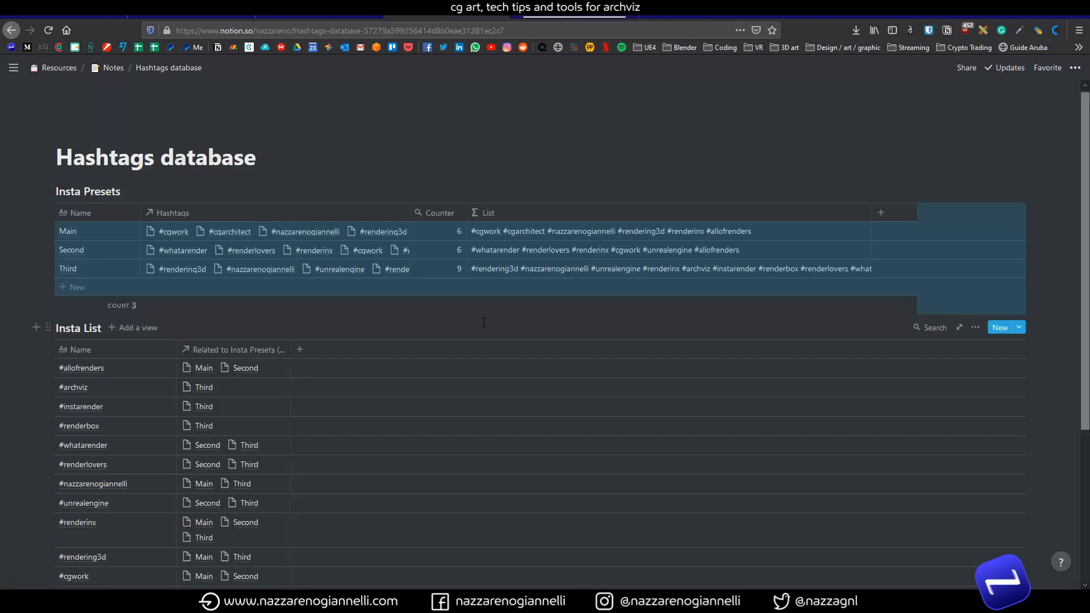
Step: Clear the block selection on the Notion Hashtags database page and look over its Insta Presets and Insta List tables
{"action": "left_click", "coordinate": [483, 323]}
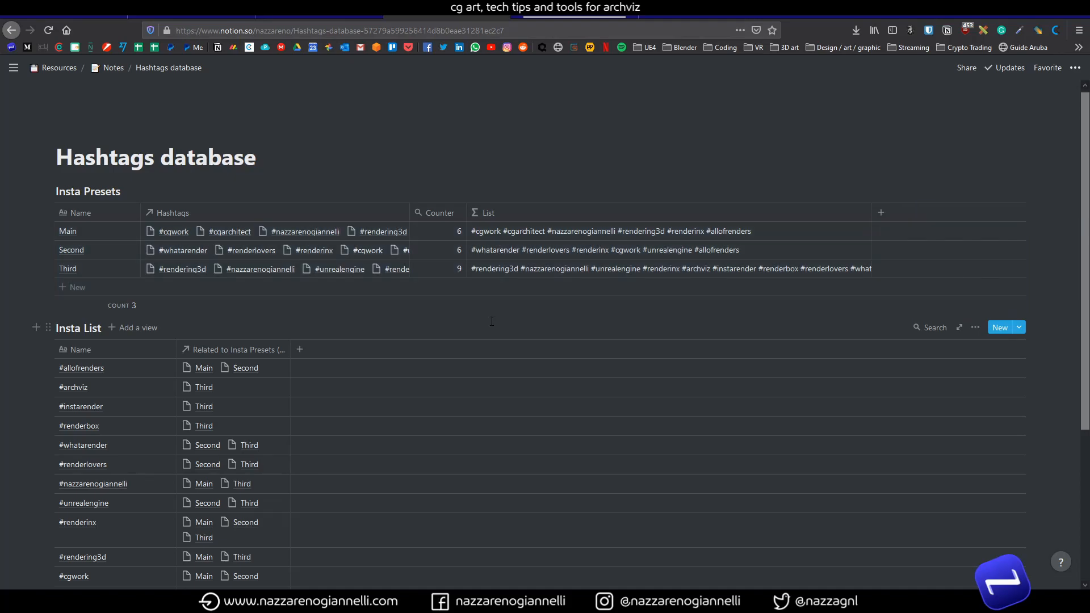
{"action": "scroll", "coordinate": [575, 325], "scroll_direction": "down", "scroll_amount": 4}
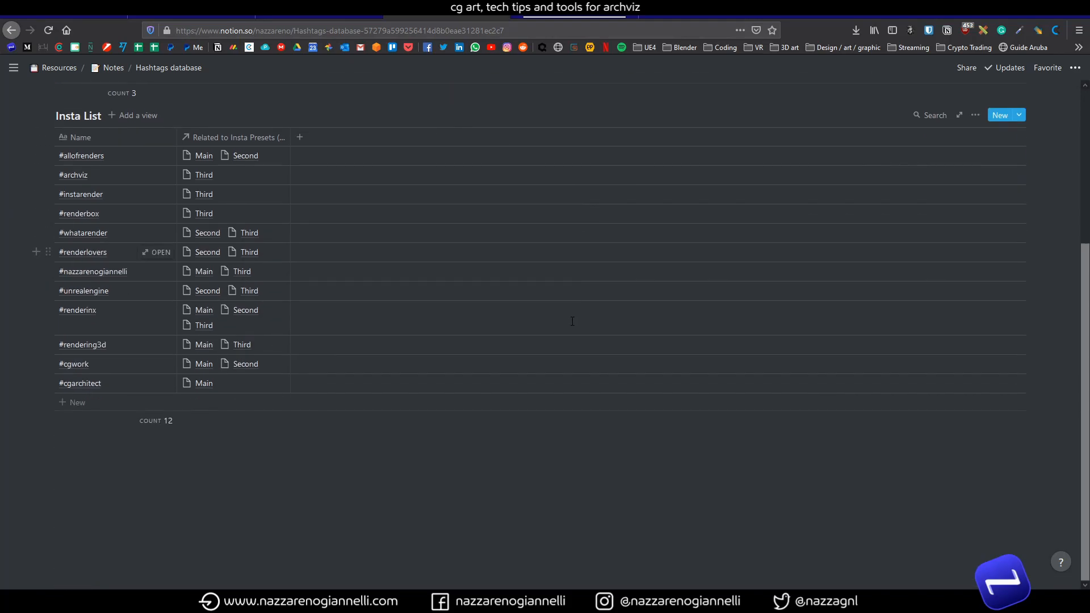
{"action": "scroll", "coordinate": [574, 323], "scroll_direction": "up", "scroll_amount": 4}
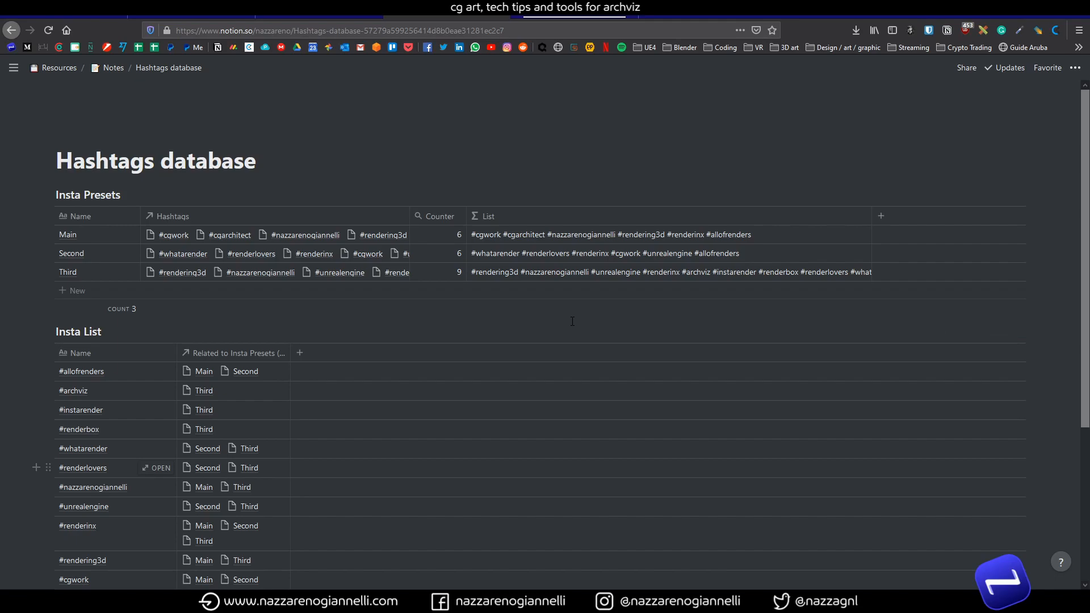
{"action": "scroll", "coordinate": [557, 311], "scroll_direction": "down", "scroll_amount": 4}
{"action": "scroll", "coordinate": [556, 311], "scroll_direction": "up", "scroll_amount": 4}
Step: Open the Instagram Hashtags page and look through its Hashtags Presets and Hashtags List tables
{"action": "mouse_move", "coordinate": [22, 250]}
{"action": "left_click", "coordinate": [66, 383]}
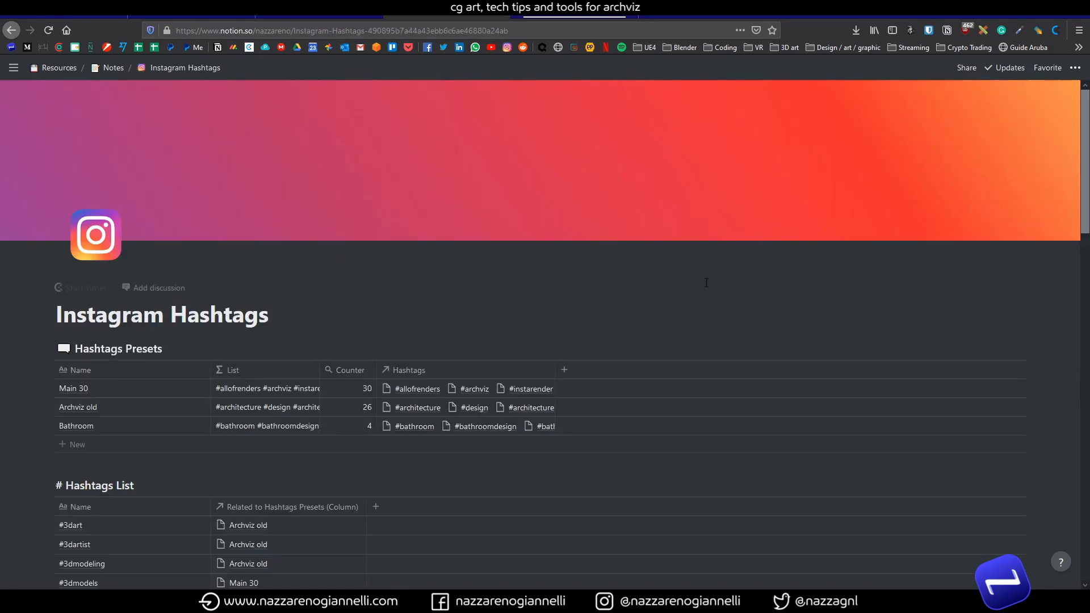
{"action": "scroll", "coordinate": [704, 280], "scroll_direction": "down", "scroll_amount": 5}
{"action": "scroll", "coordinate": [699, 278], "scroll_direction": "up", "scroll_amount": 5}
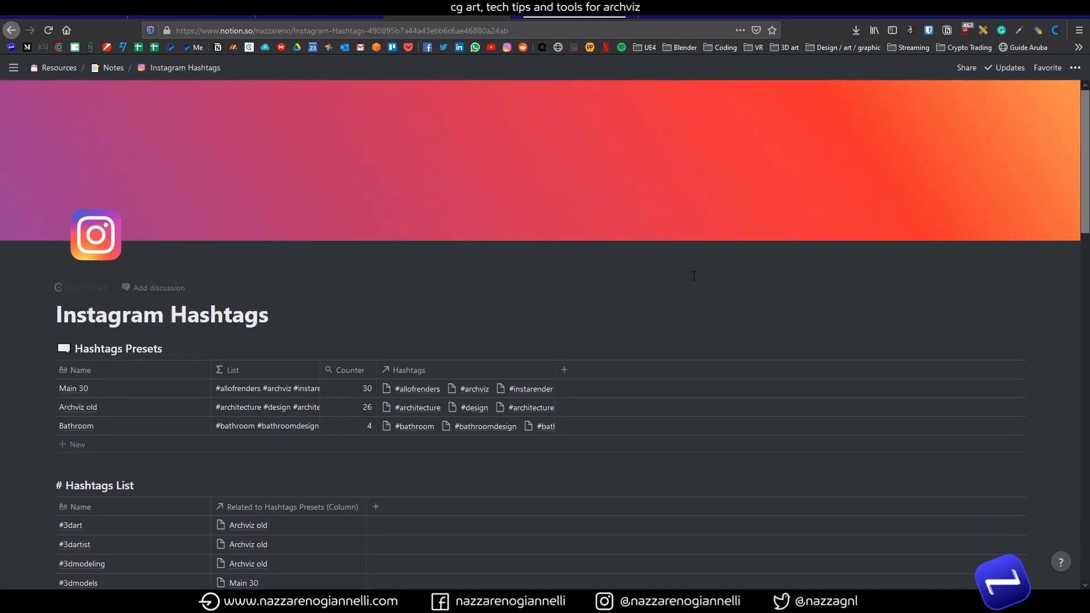